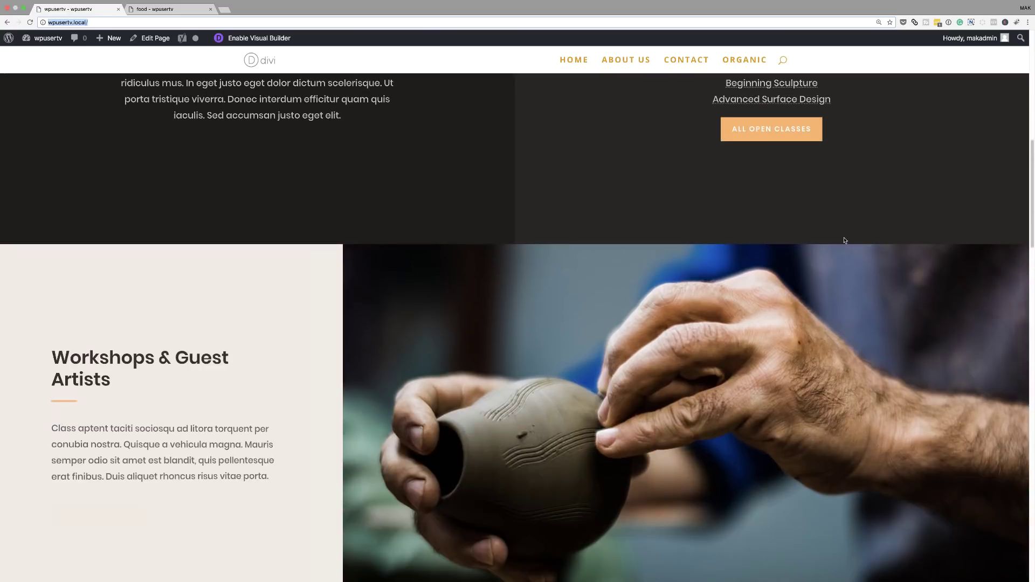
Step: Look through the original Pottery Studio page and the finished organic food page for comparison
scroll(844, 241, down, 15)
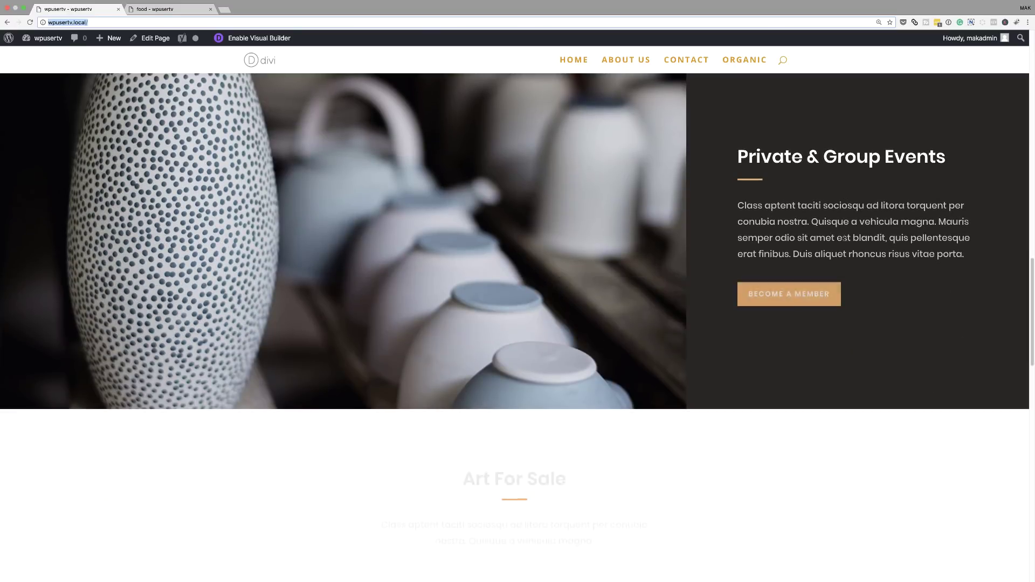
scroll(845, 241, down, 6)
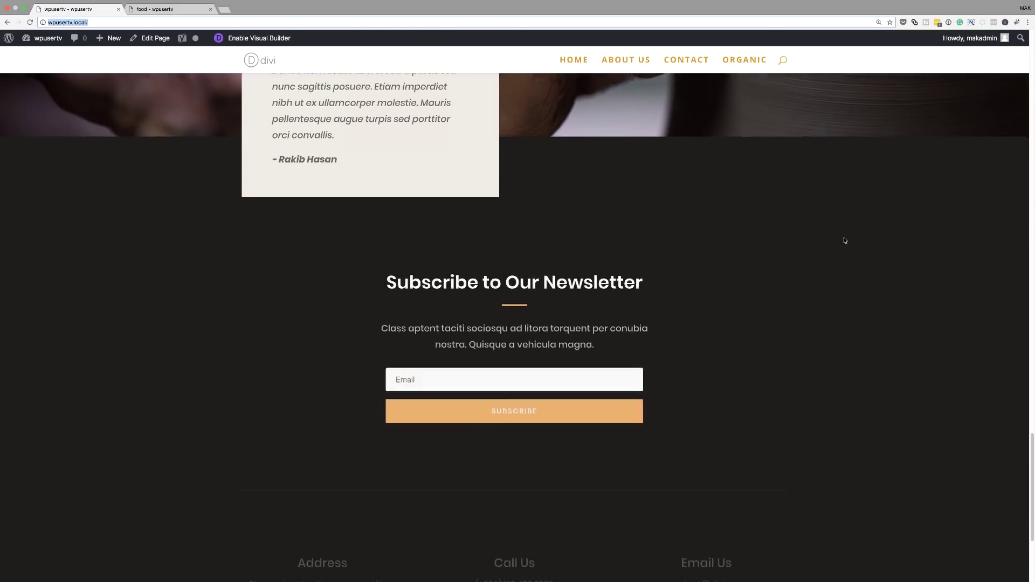
scroll(845, 241, up, 20)
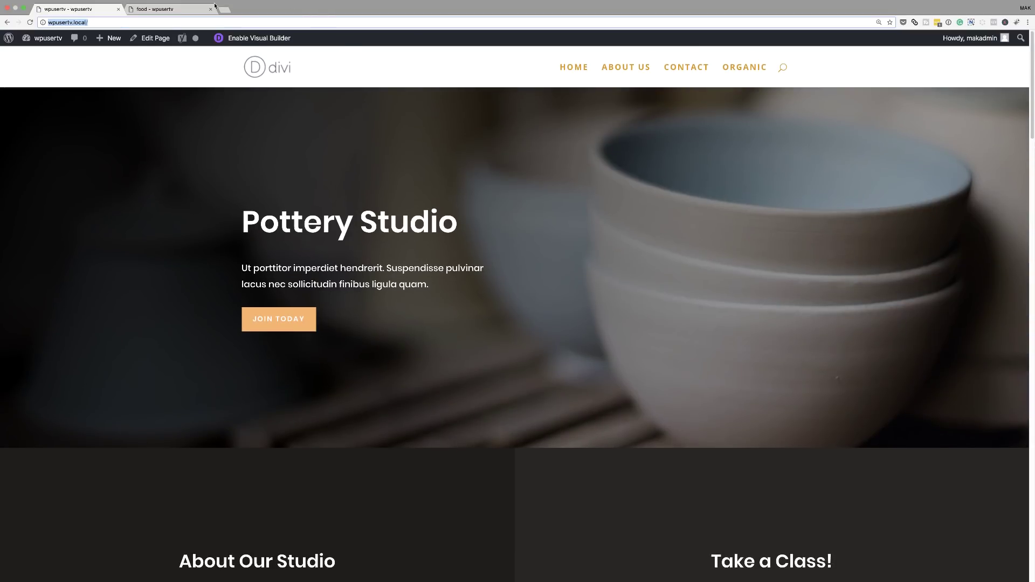
click(176, 10)
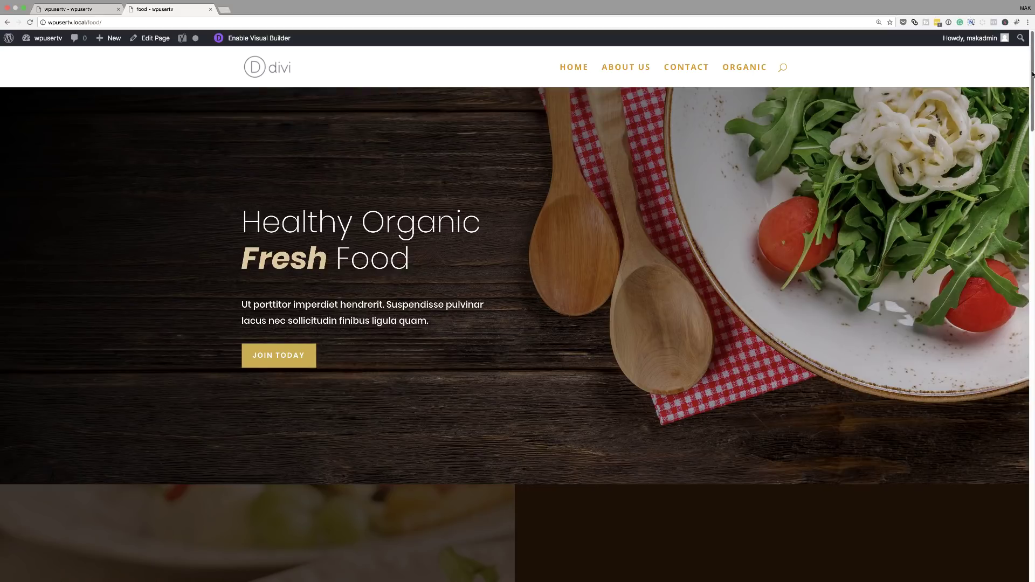
drag(1032, 74, 1005, 519)
click(1009, 502)
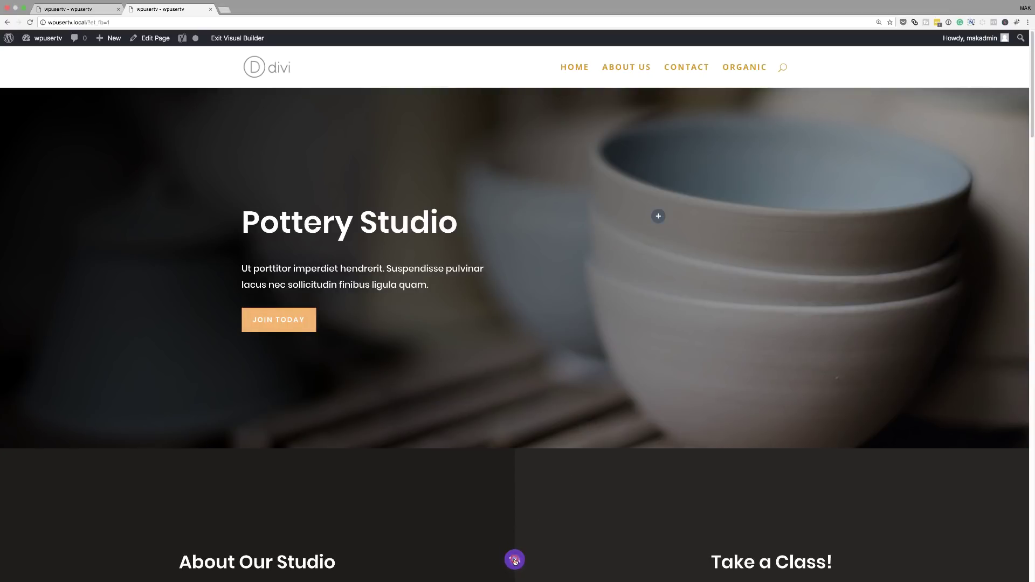
Step: Clear the existing layout from the page being edited and accept the loss of its content
click(513, 559)
click(478, 559)
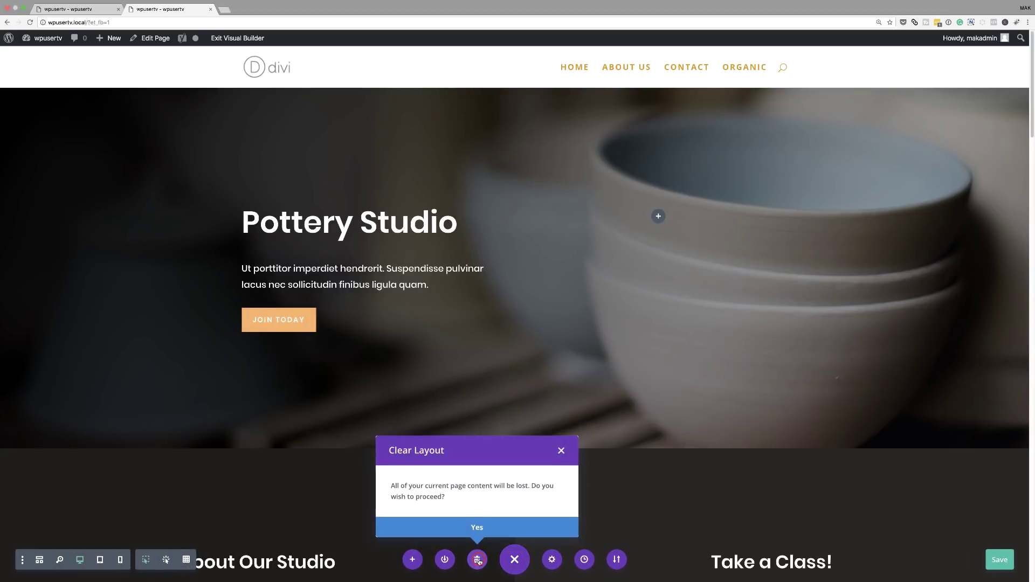
click(479, 529)
click(598, 139)
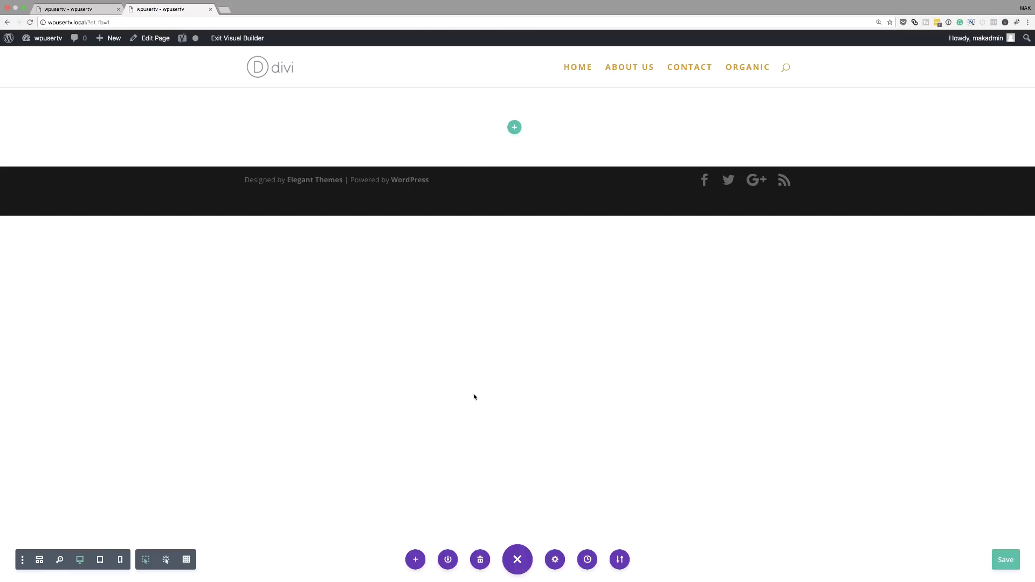
Step: Load the premade Pottery Studio Landing Page layout from the Pottery Studio pack onto the empty page
click(416, 561)
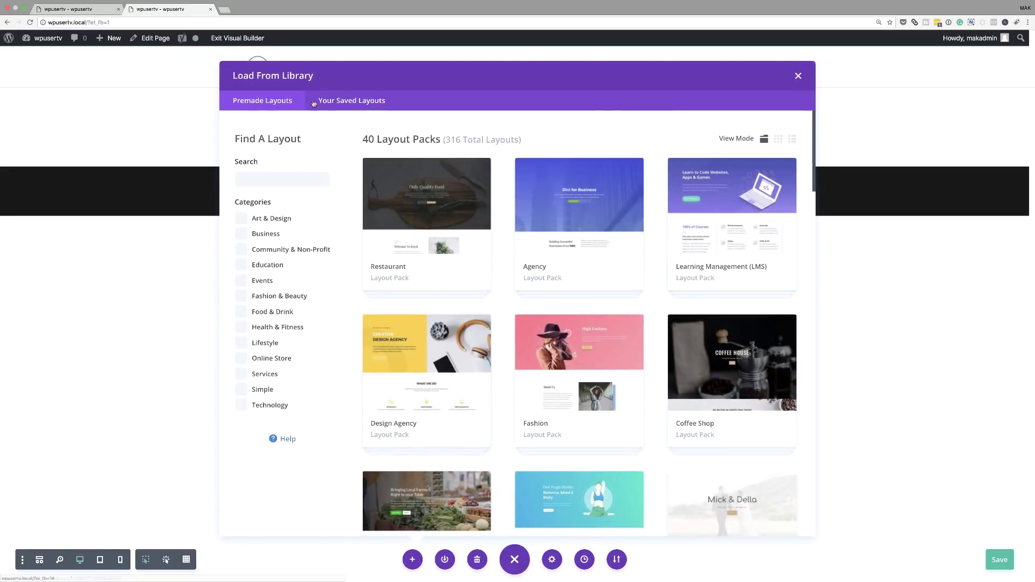
scroll(605, 428, down, 3)
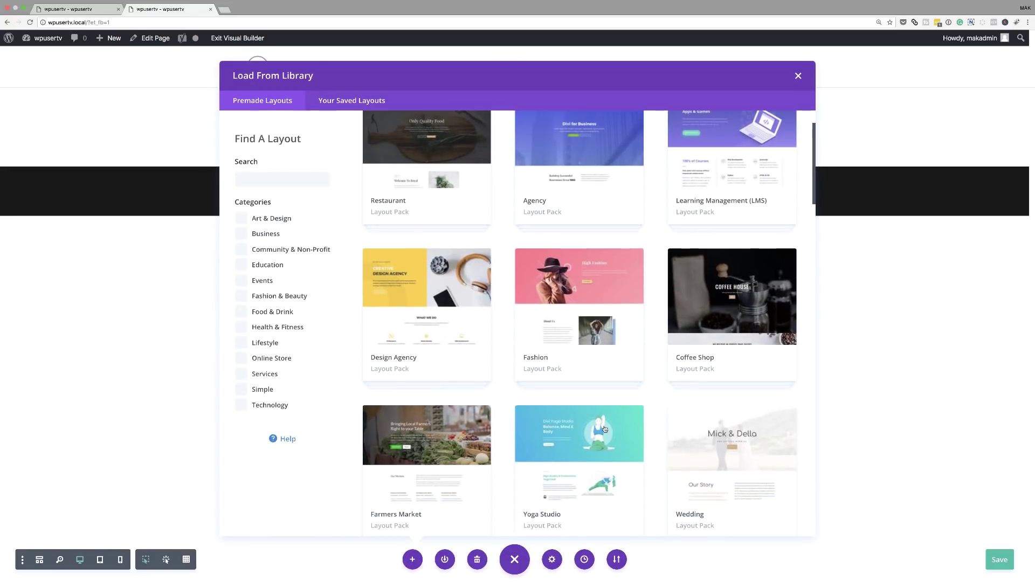
scroll(605, 428, down, 10)
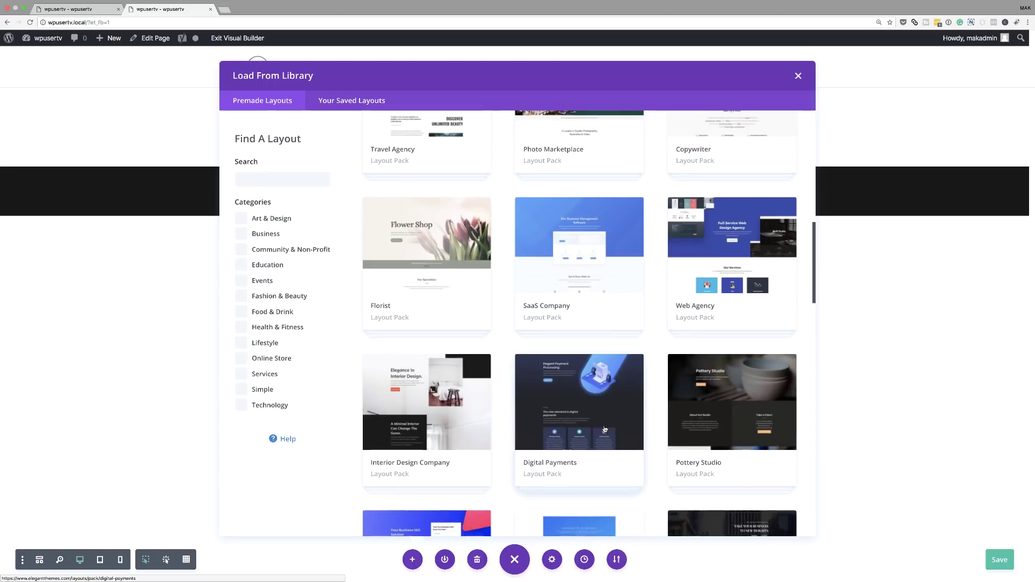
click(740, 405)
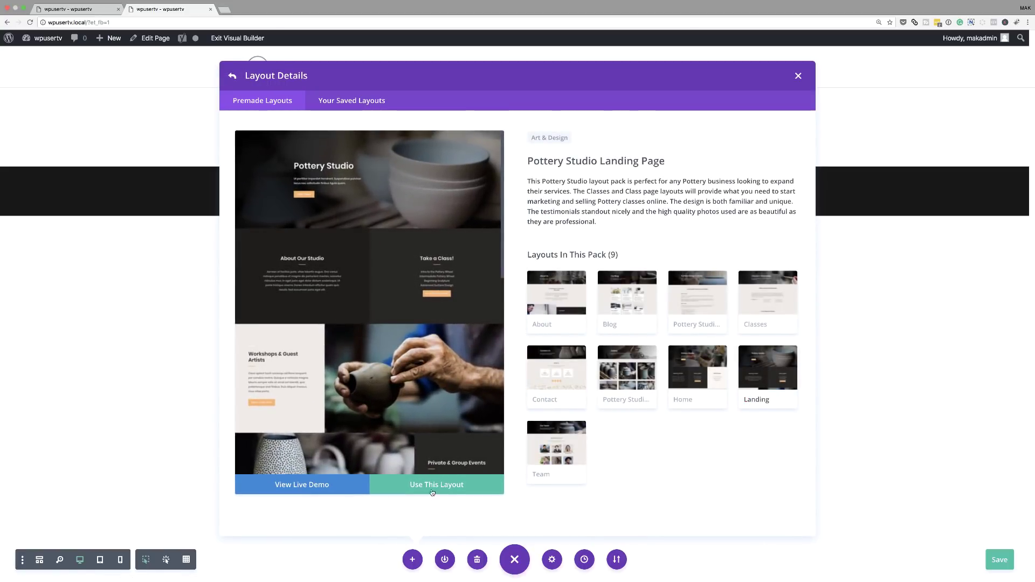
click(452, 488)
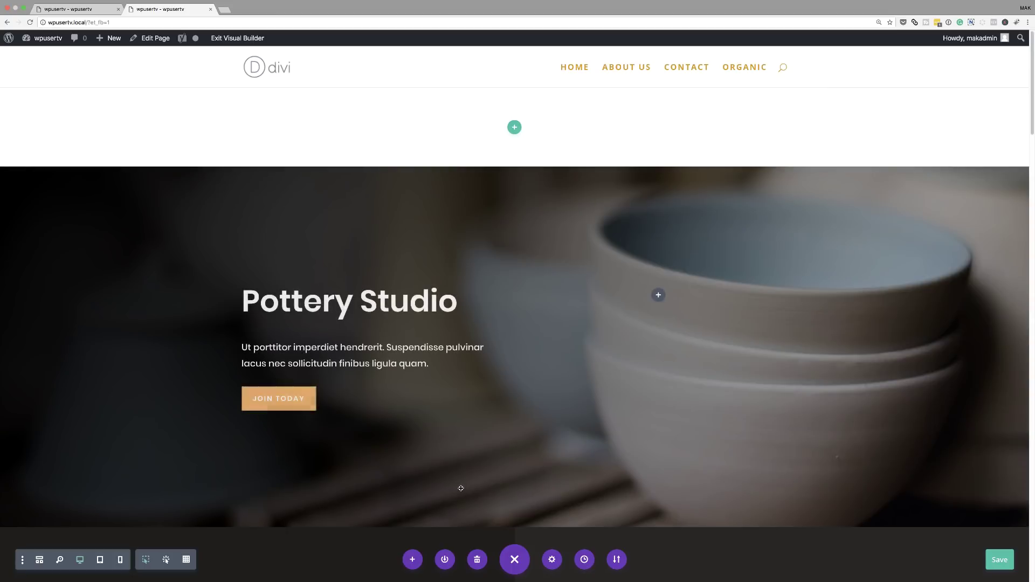
Step: Look over the loaded layout and delete the empty section above the Pottery Studio hero
scroll(764, 373, down, 15)
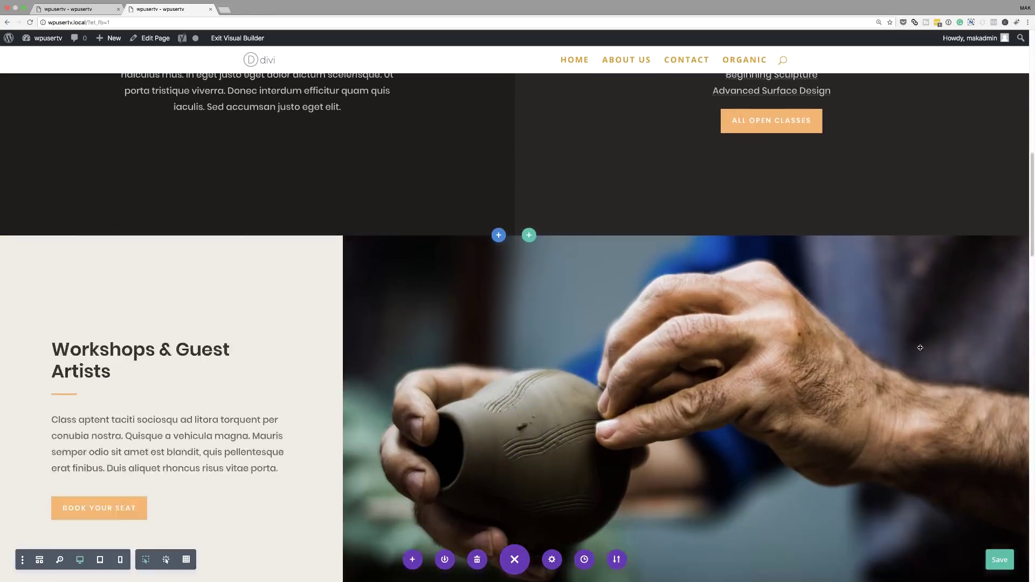
scroll(921, 353, down, 5)
scroll(921, 351, up, 20)
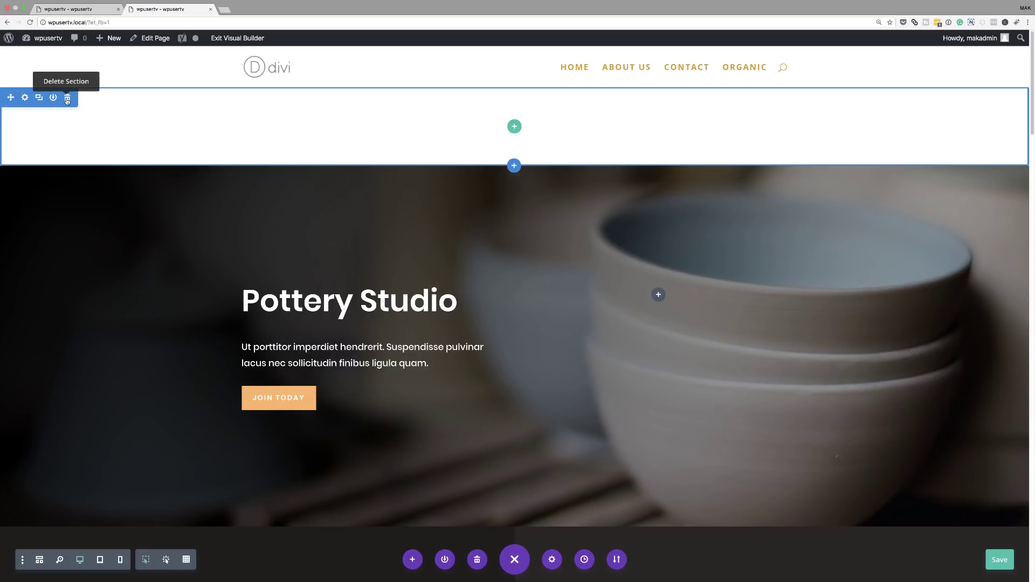
click(67, 99)
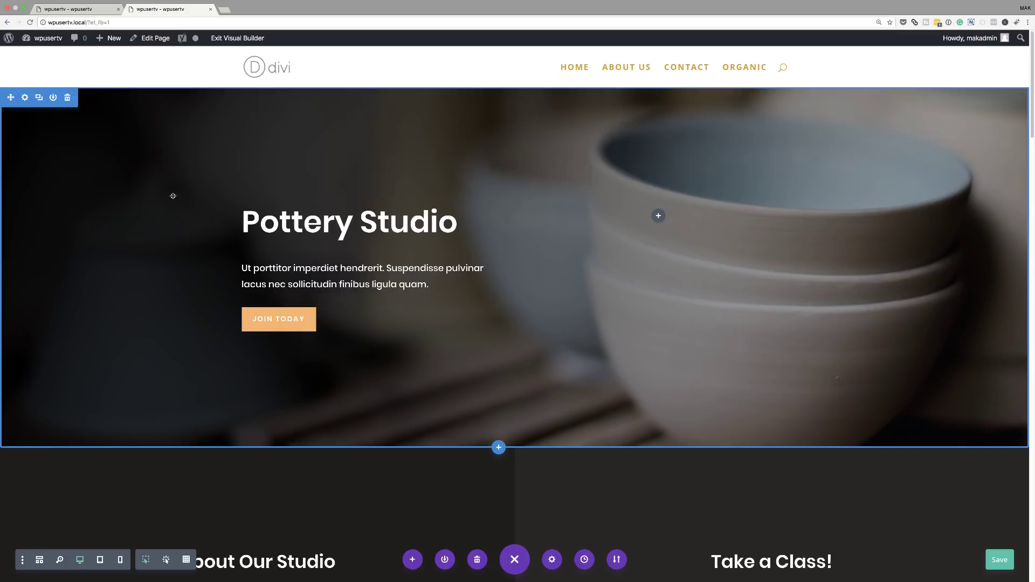
Step: Remove the pottery bowl background image from the hero section
mouse_move(183, 167)
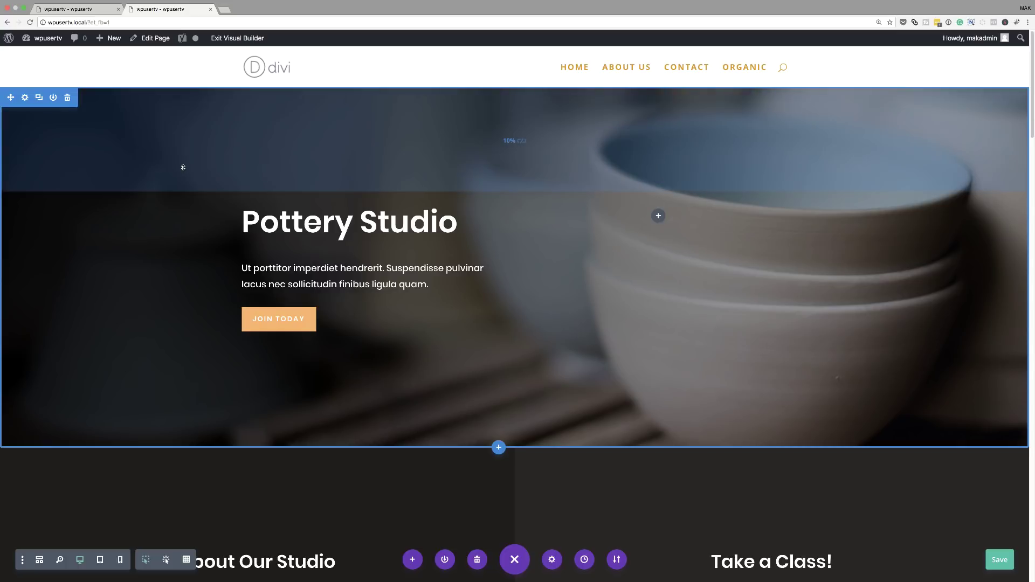
click(25, 99)
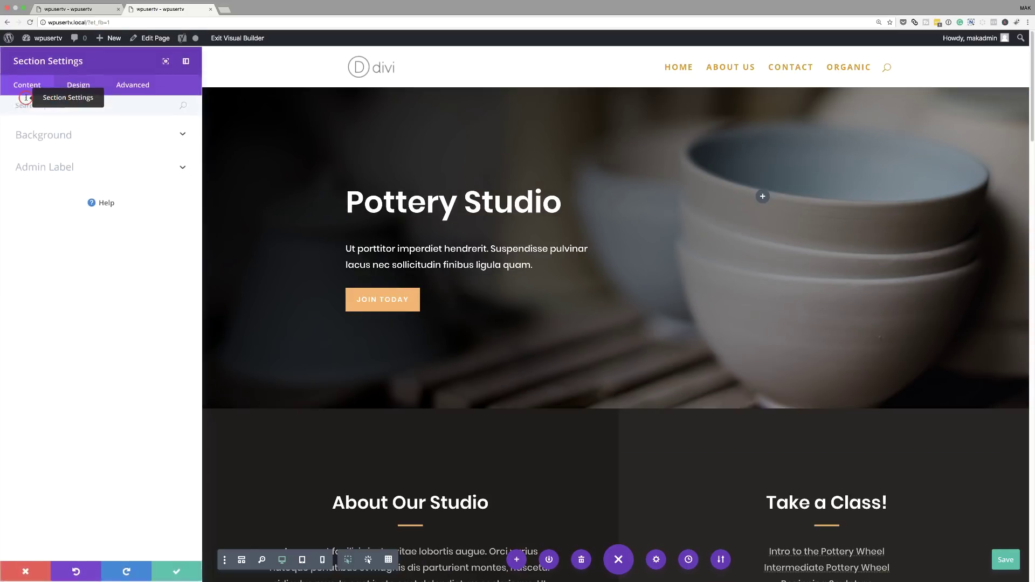
click(60, 134)
mouse_move(97, 243)
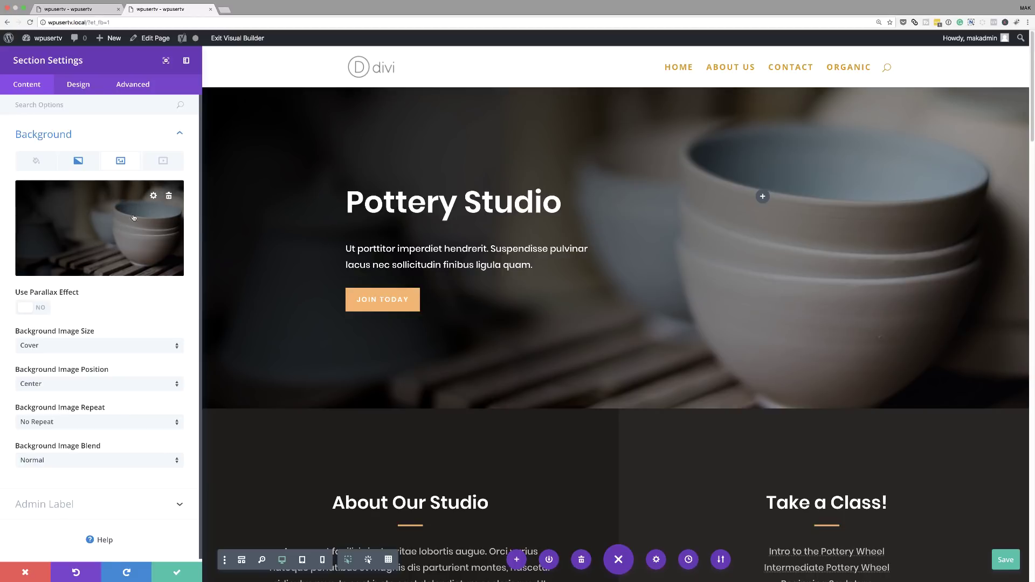
mouse_move(172, 195)
click(170, 197)
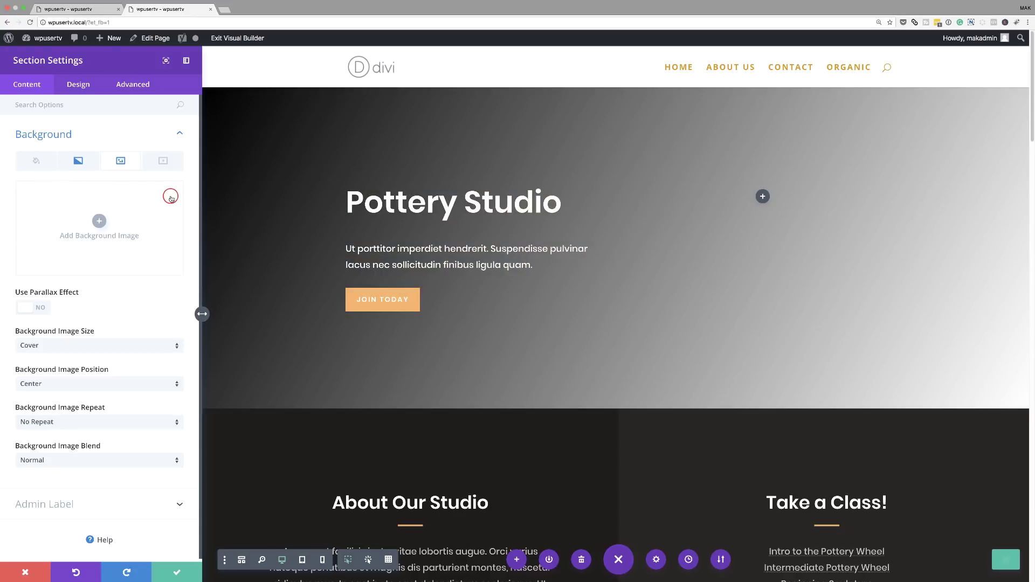
Step: Use appetizer-breakfast-cuisine-326278.jpg from the media library as the hero section's background image and save the changes
click(100, 221)
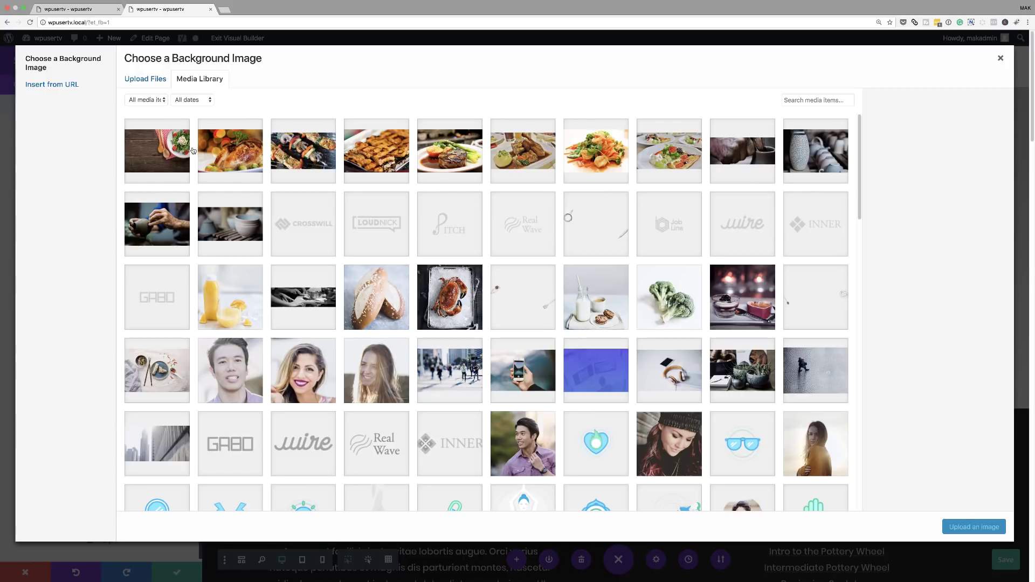
click(154, 159)
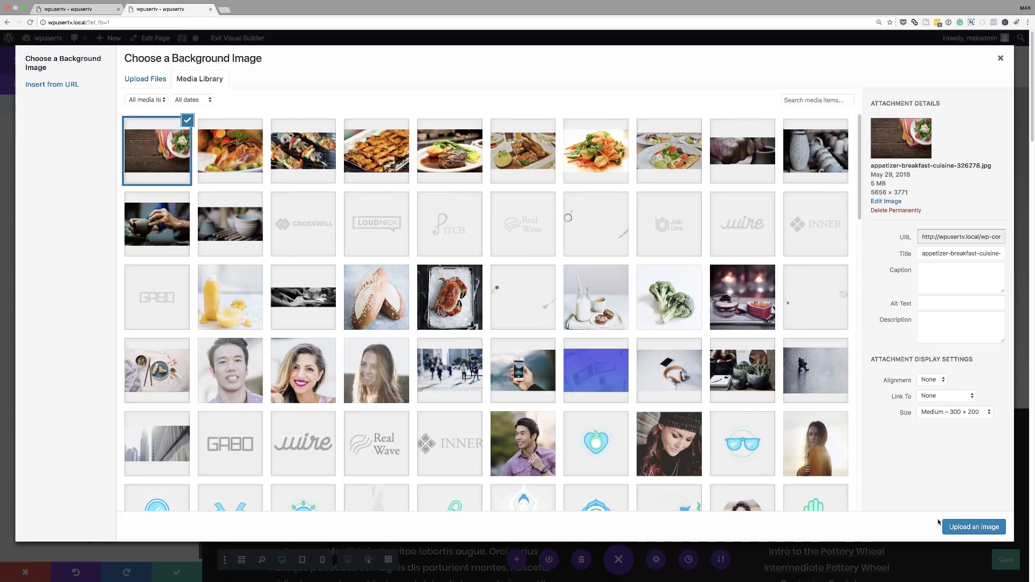
click(970, 527)
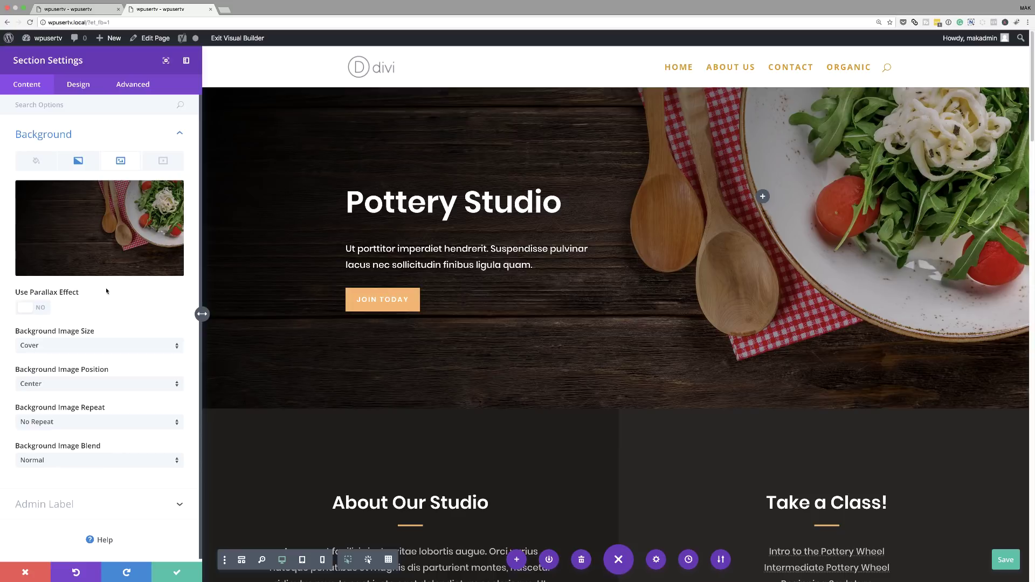
click(178, 573)
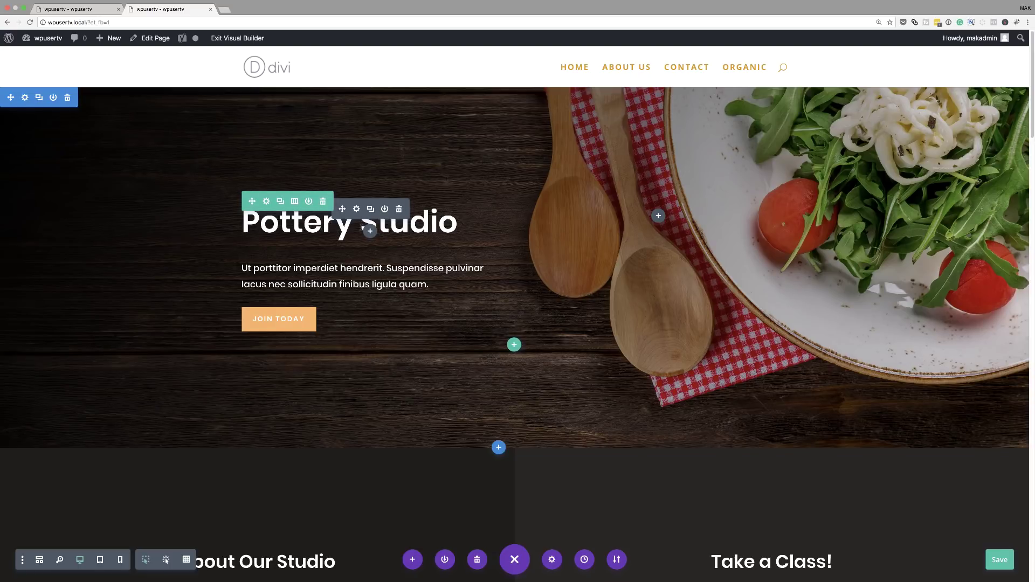
key(ctrl+s)
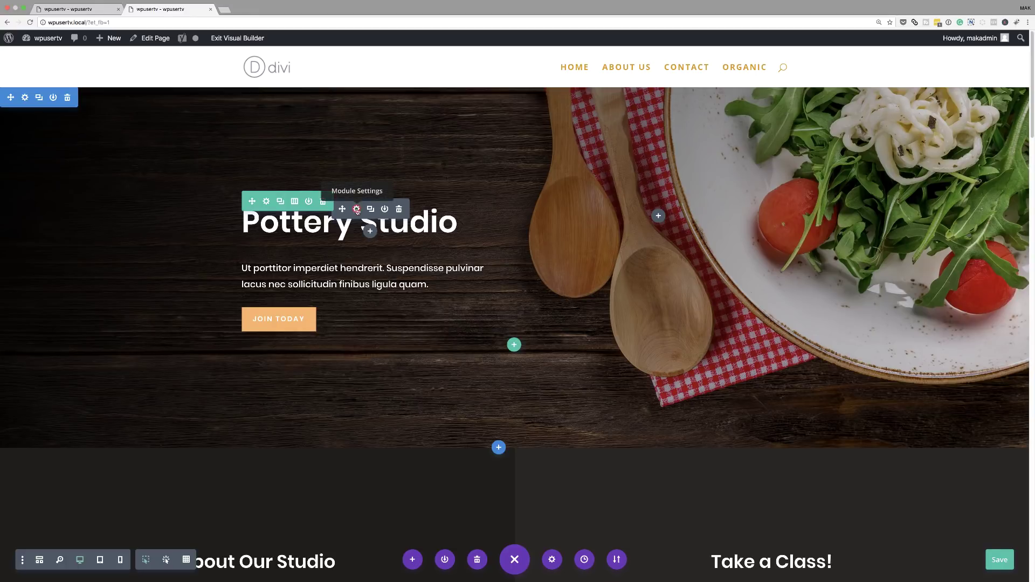
Step: Replace the hero's H1 heading text with "Healthy Organic Fresh Food"
click(357, 210)
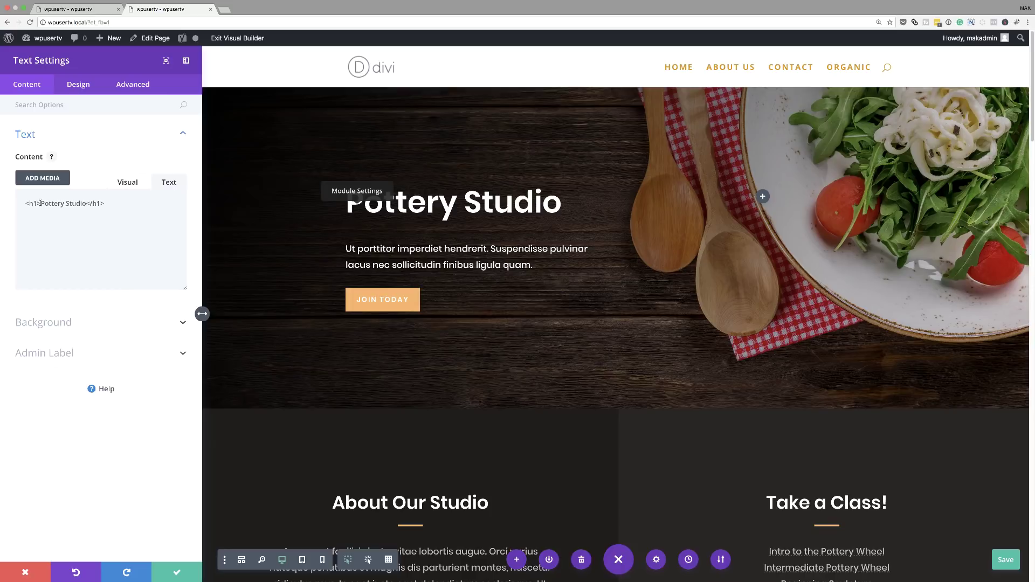
drag(40, 203, 86, 204)
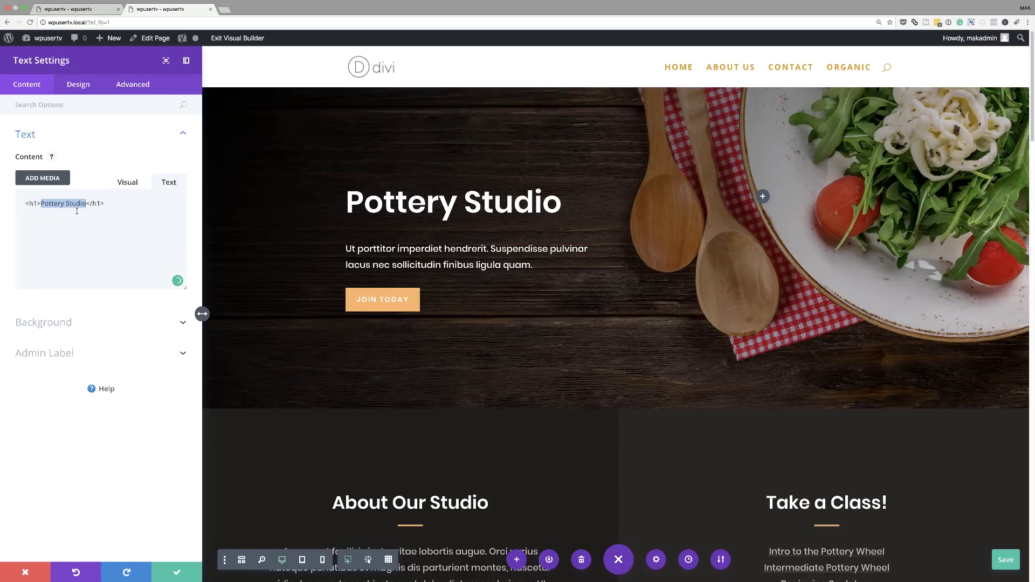
text(Healthy Organic Fresh Food)
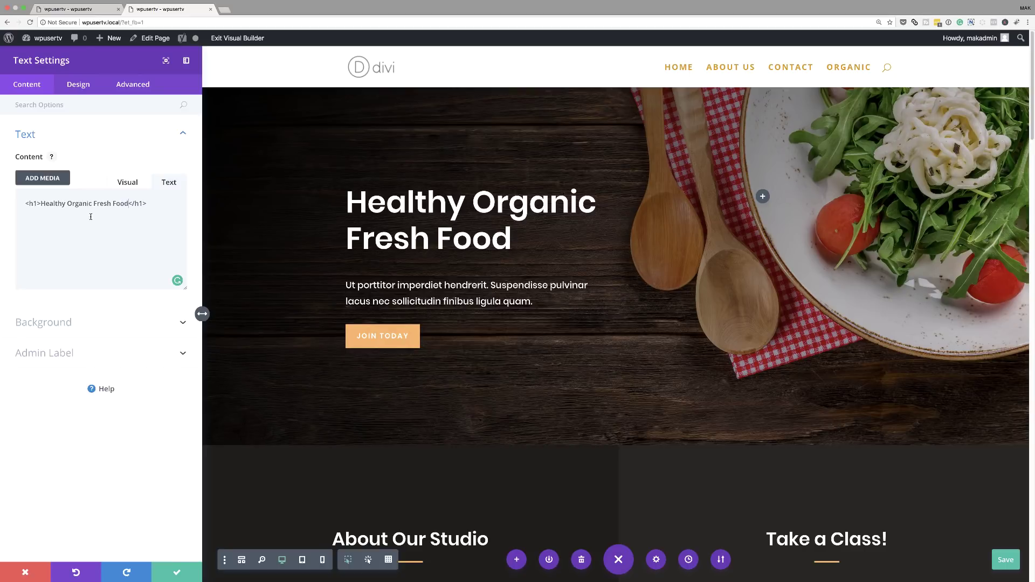
Step: Set the H1 heading's font weight to Ultra Light
click(71, 89)
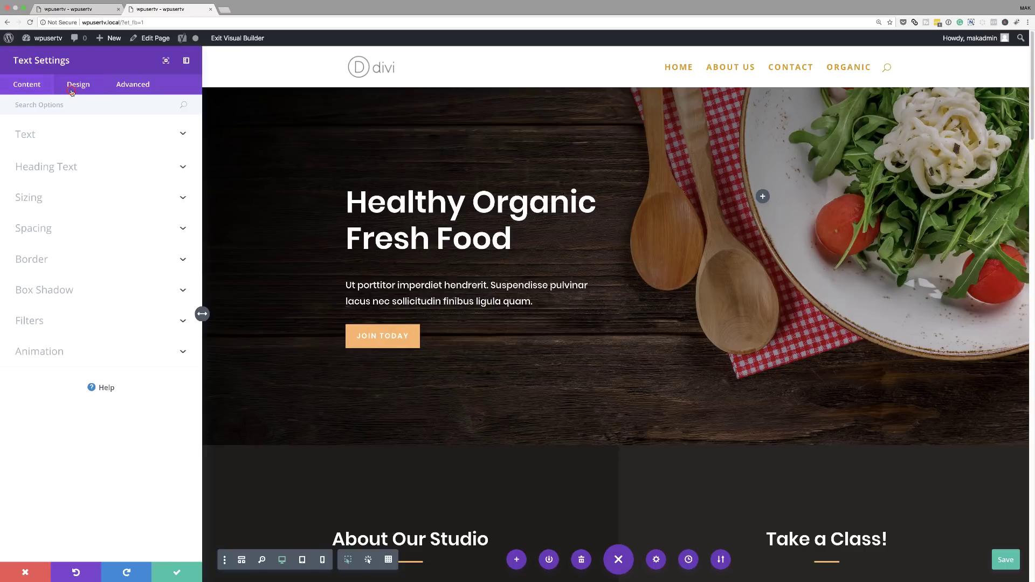
click(49, 171)
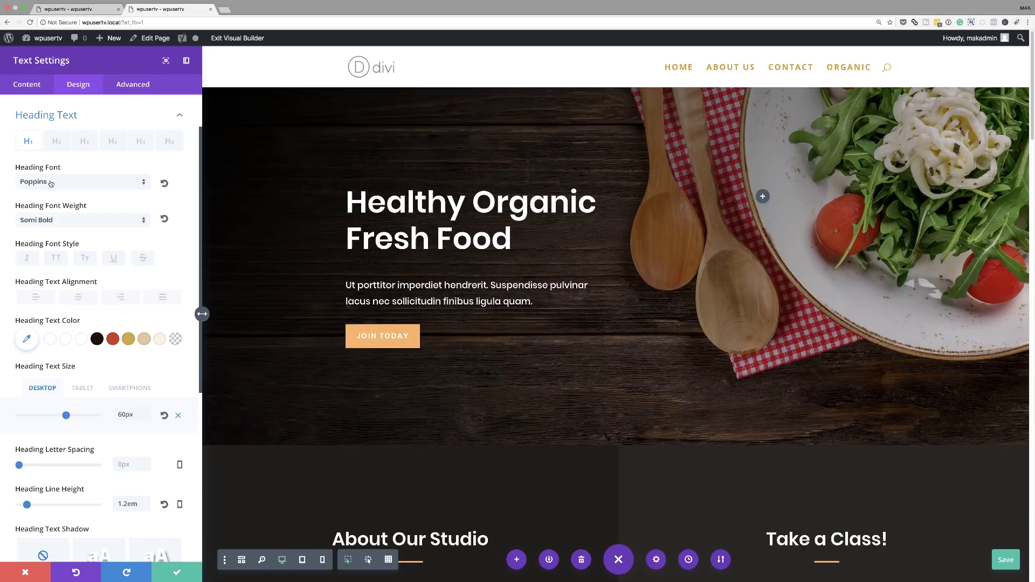
click(55, 222)
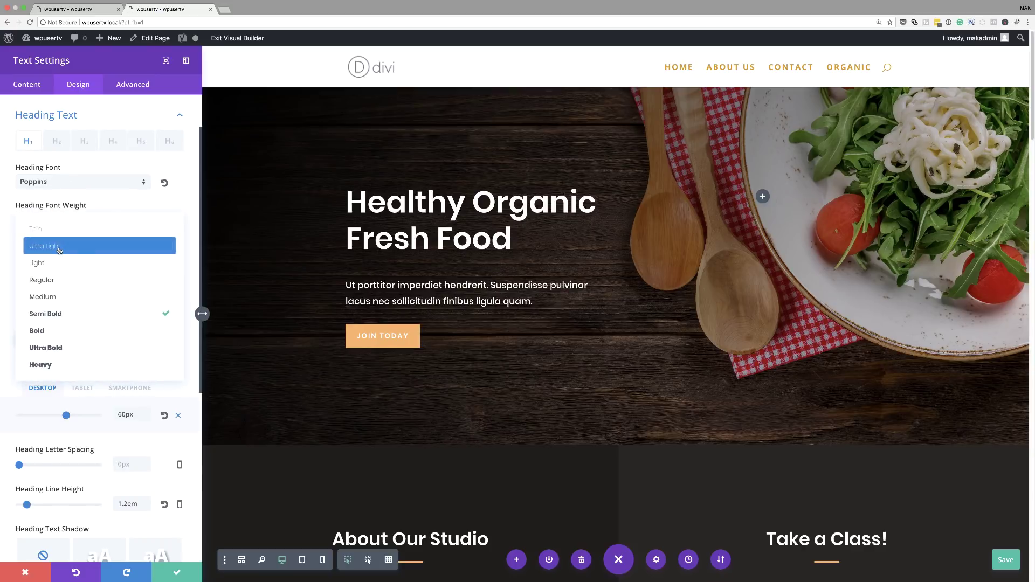
click(60, 246)
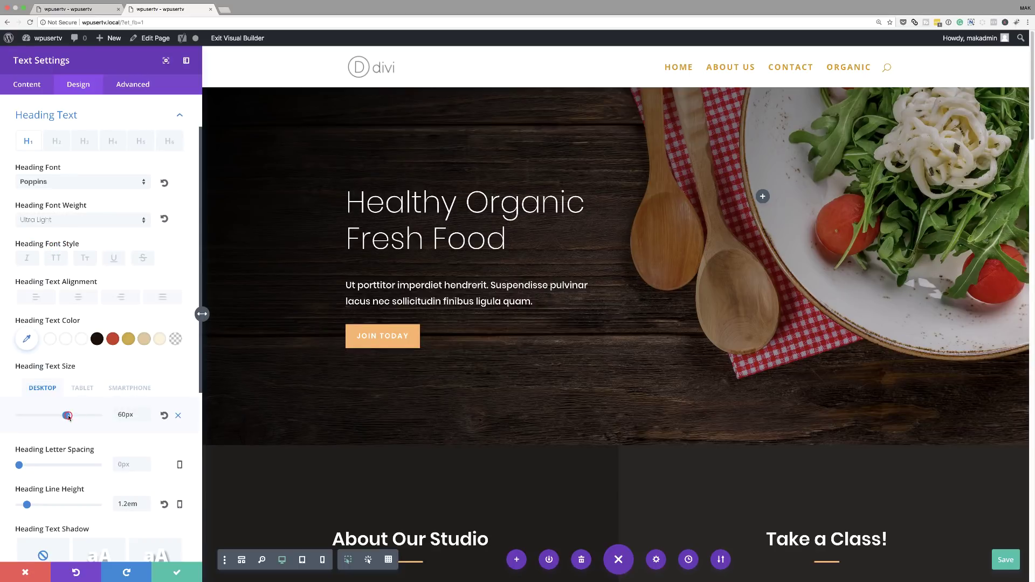
Step: Set the H1 heading's tablet text size to 40px, check the smartphone size, and return to the desktop view
drag(67, 416, 66, 417)
click(84, 389)
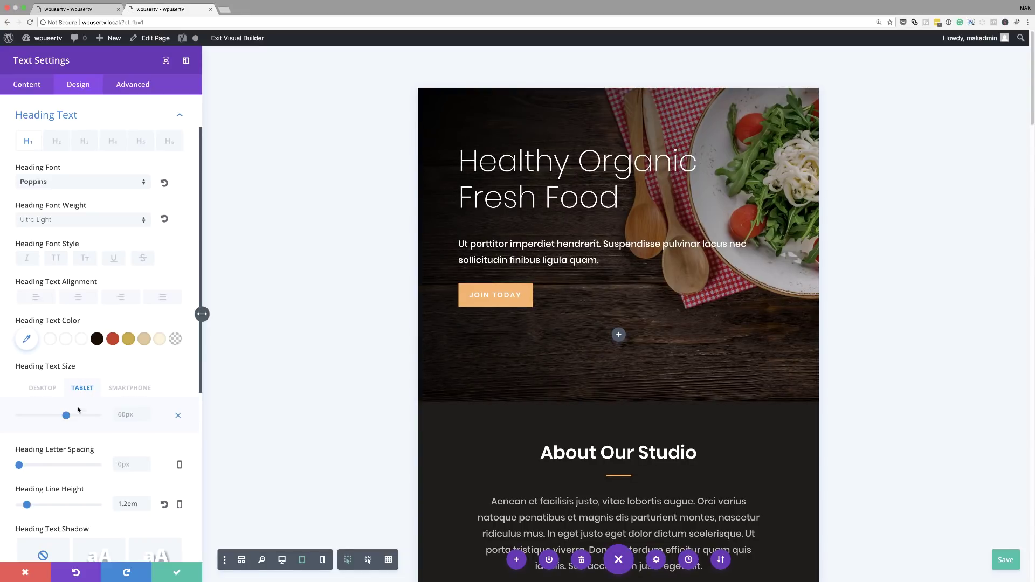
drag(65, 418, 51, 420)
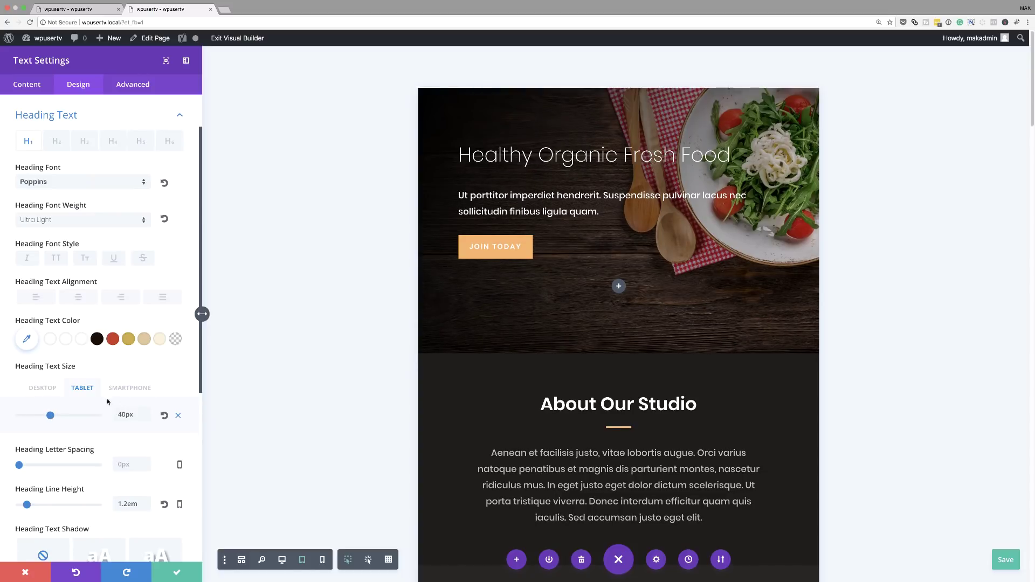
click(131, 389)
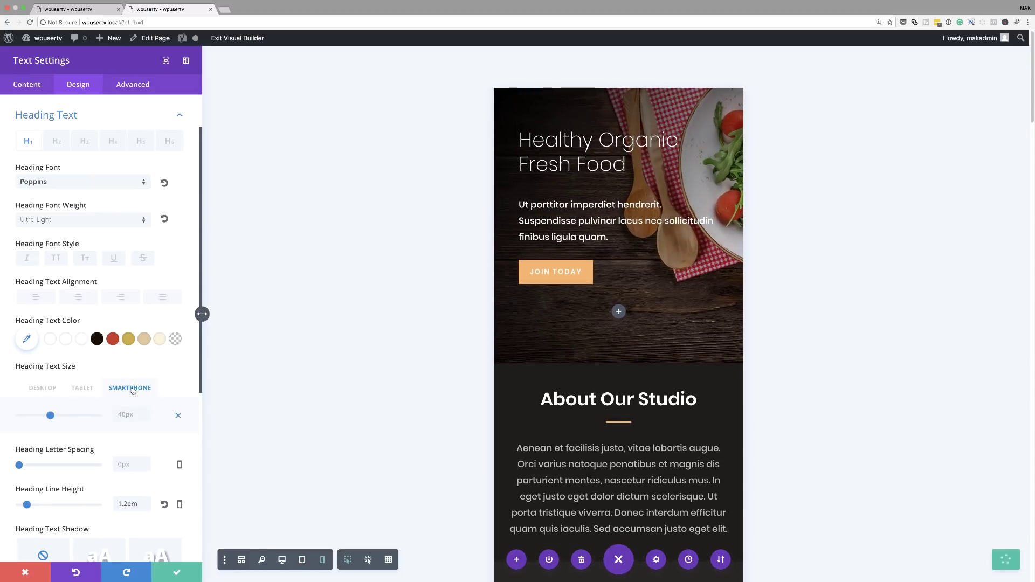
click(42, 389)
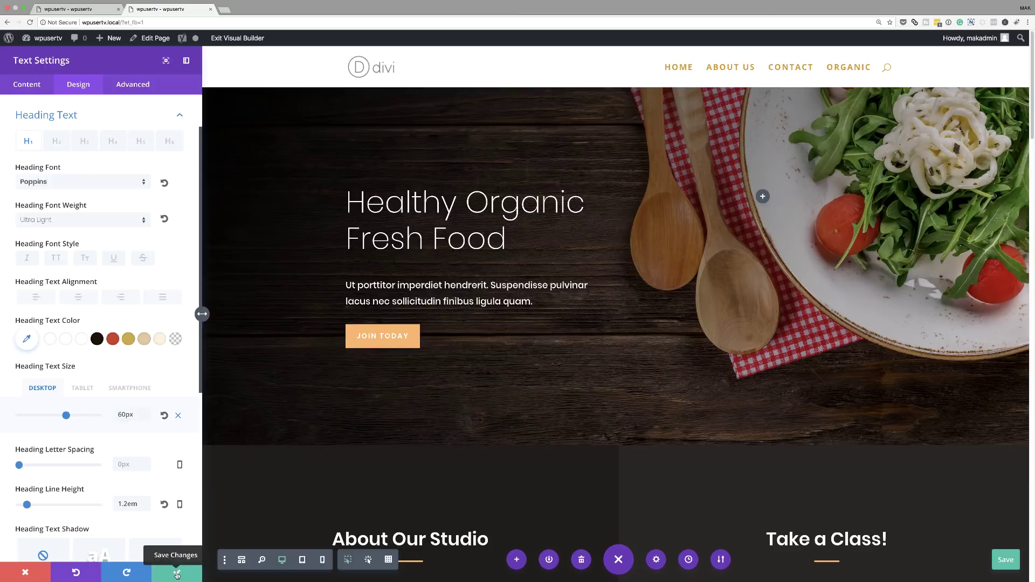
Step: Save the heading settings, and format the word "Fresh" in the hero heading as italic, bold and gold
click(176, 574)
drag(321, 260, 243, 253)
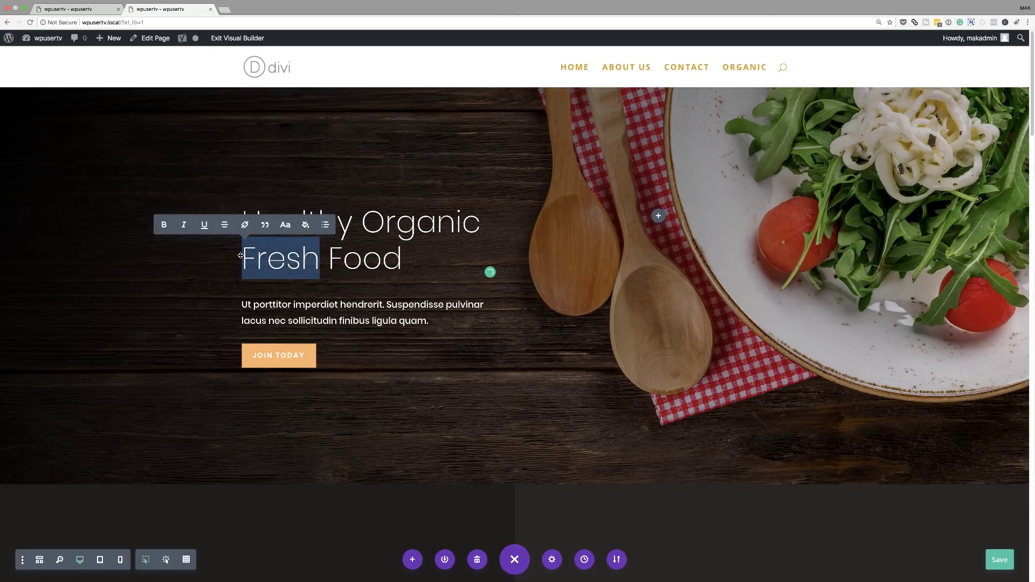
click(184, 226)
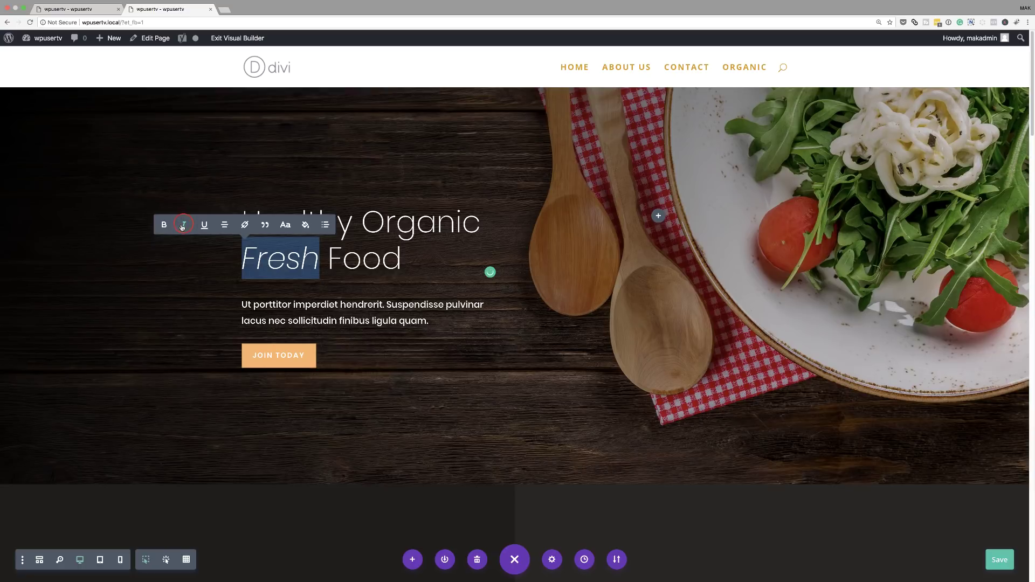
click(165, 226)
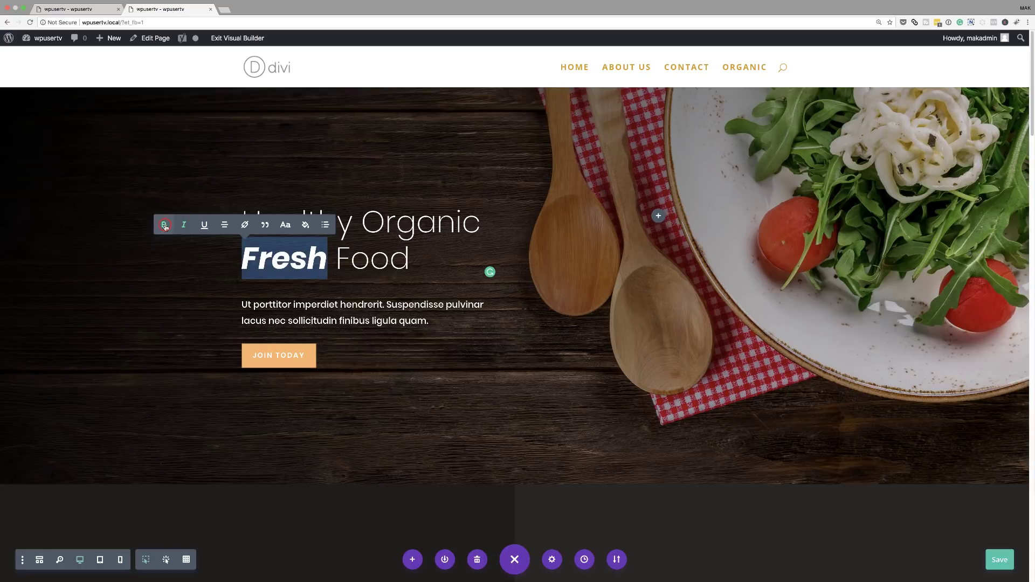
click(306, 225)
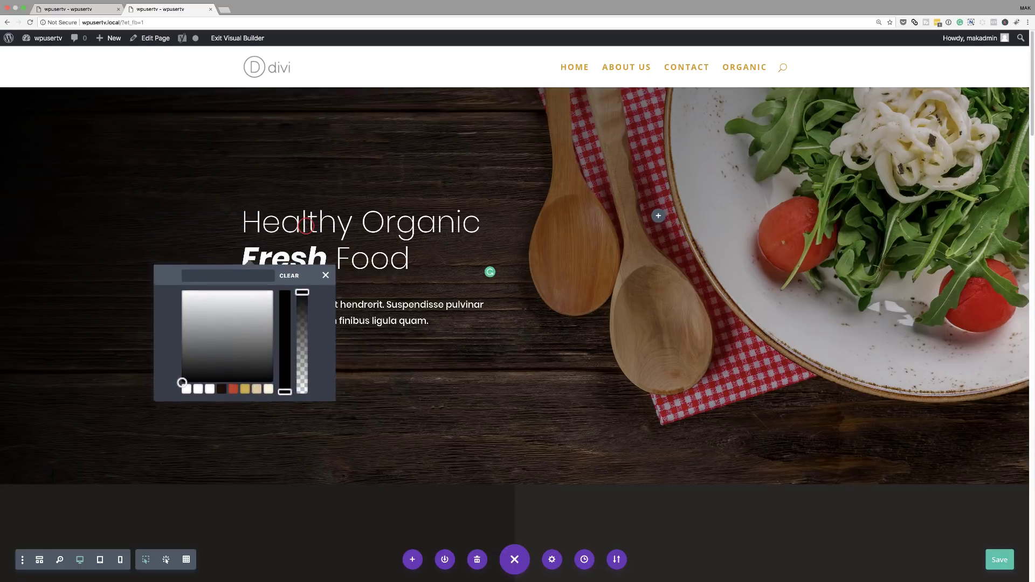
click(244, 389)
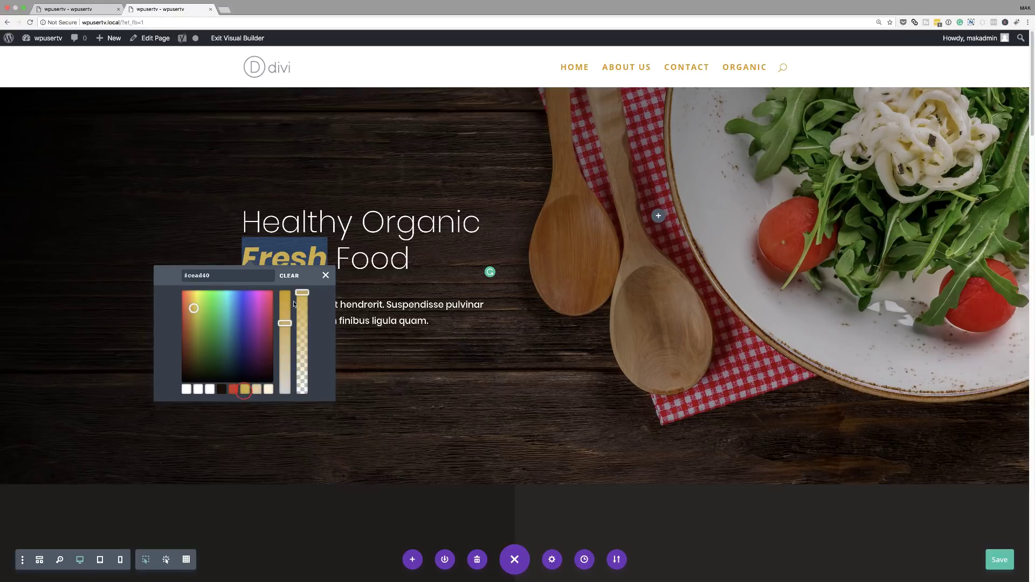
click(244, 400)
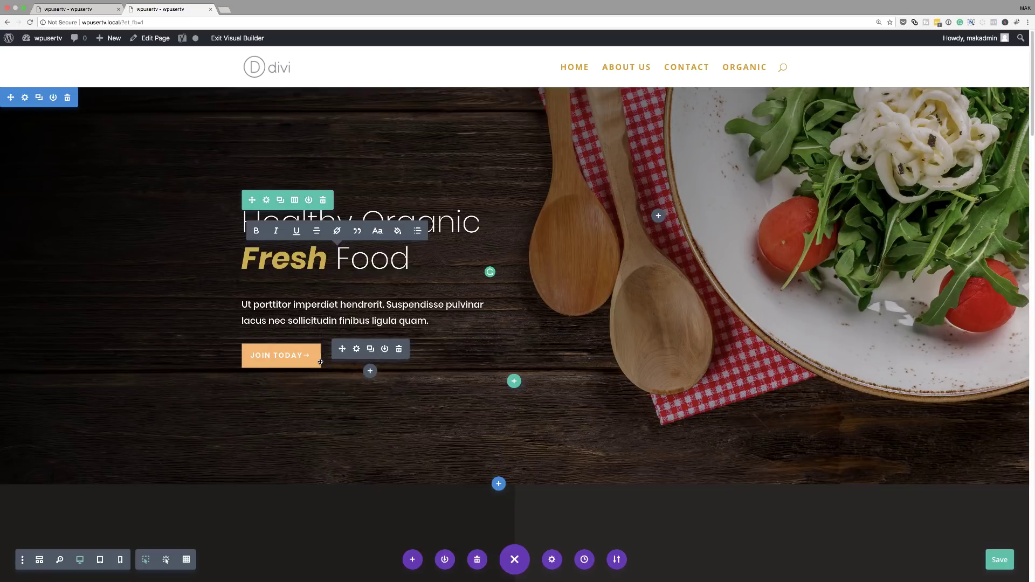
Step: Set the hero's Join Today button background and border color to the palette's red (#ca3c25) and save the button settings
click(357, 350)
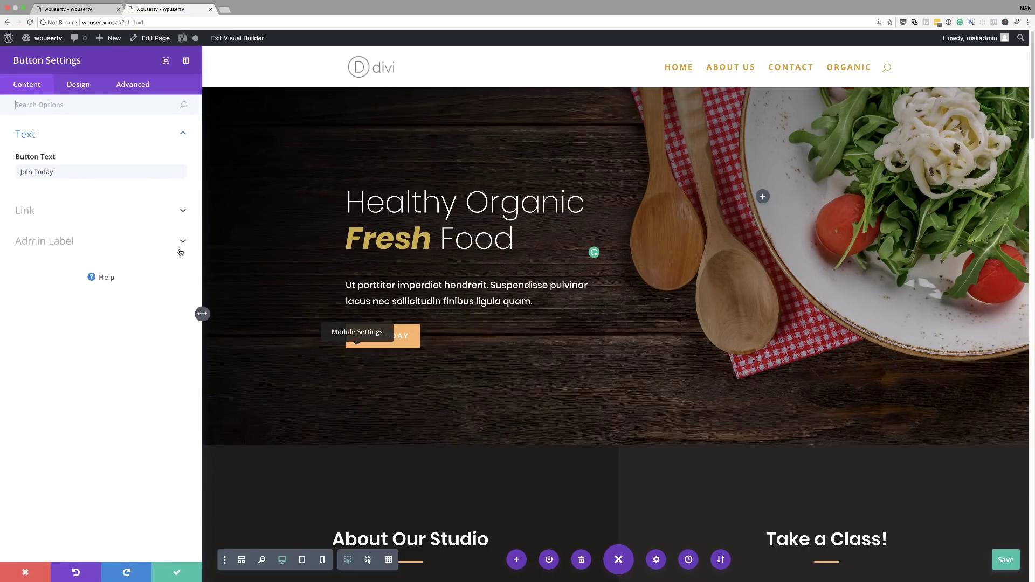
click(84, 87)
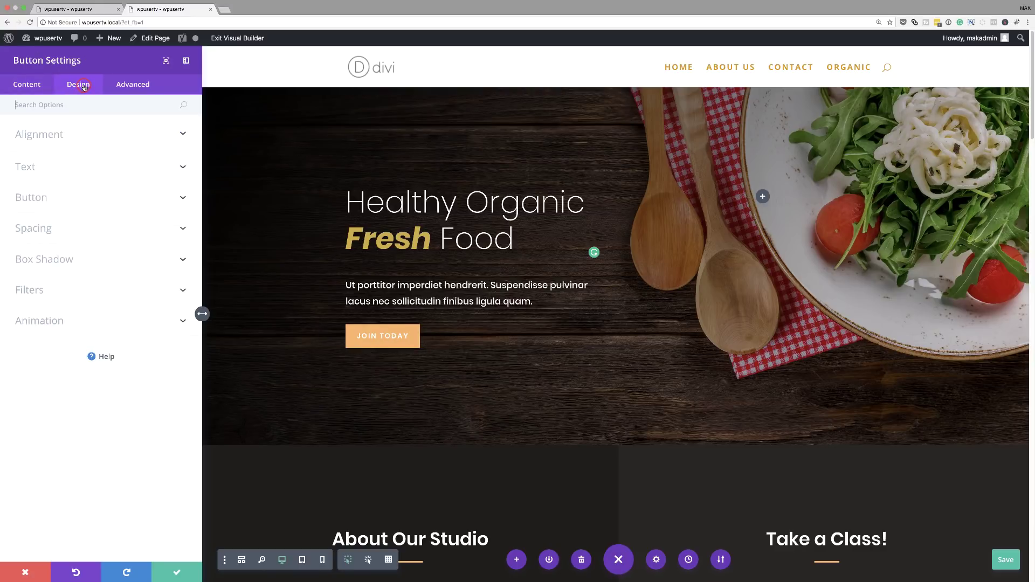
click(39, 198)
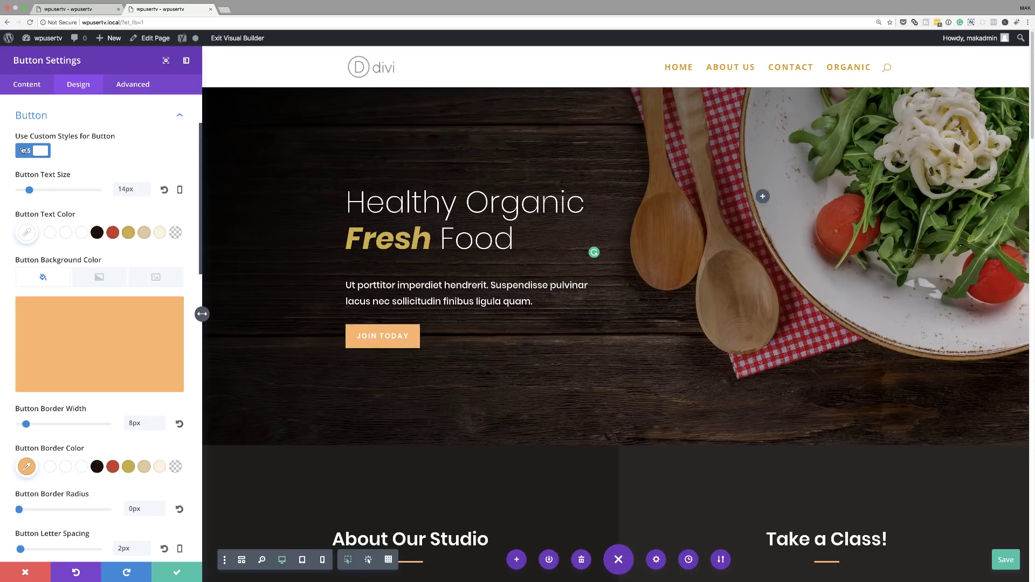
mouse_move(111, 309)
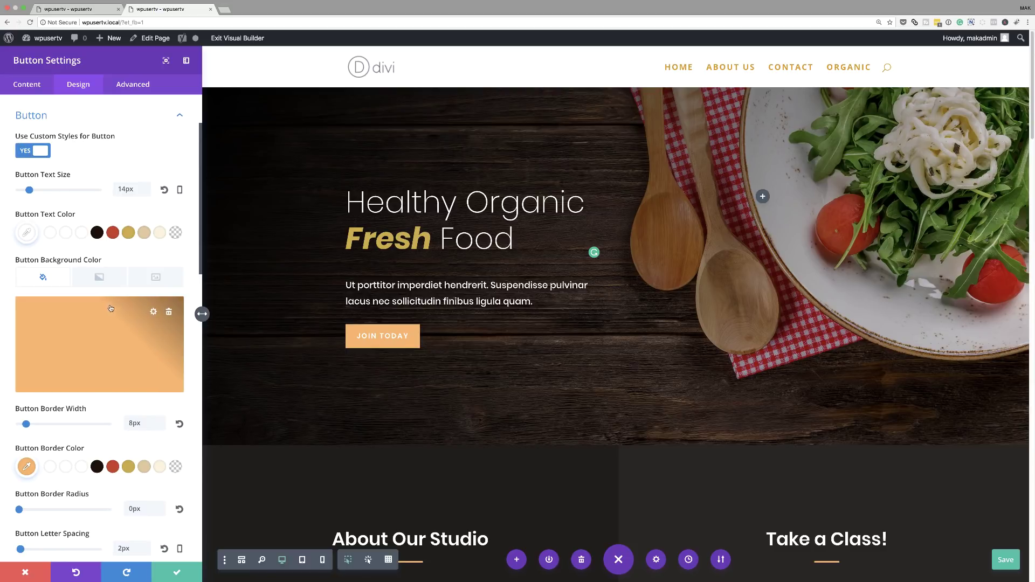
click(130, 329)
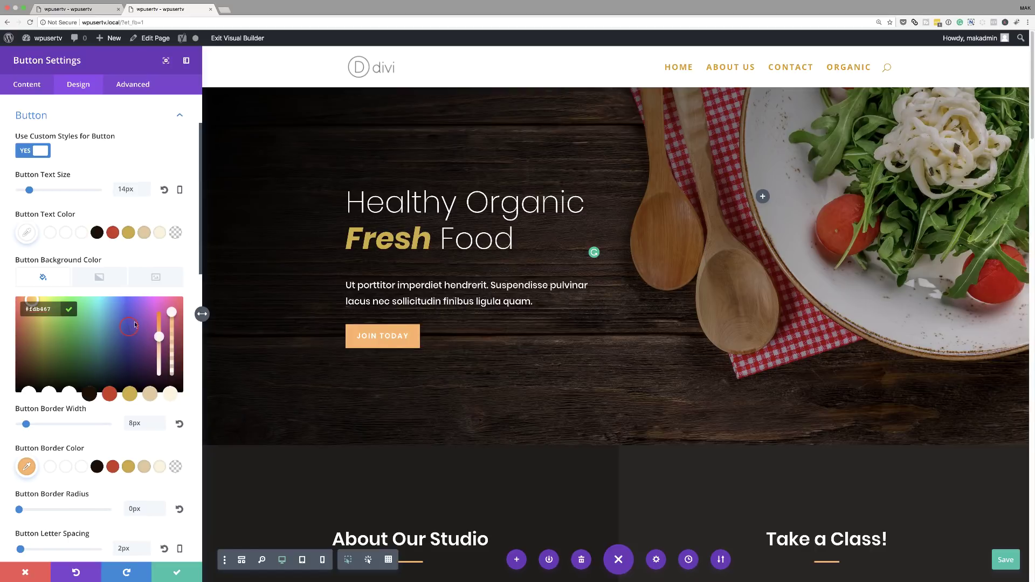
click(110, 397)
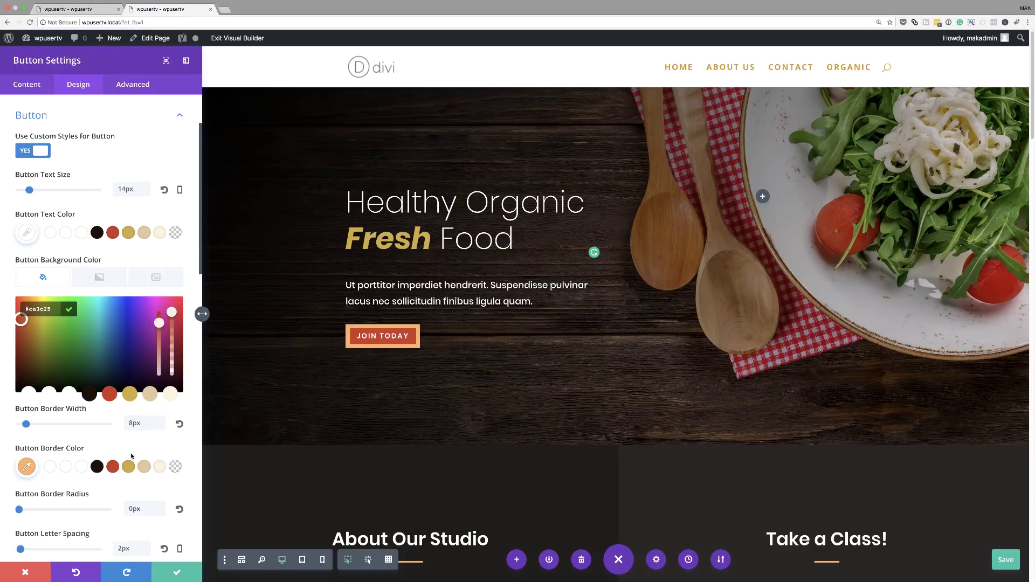
click(113, 467)
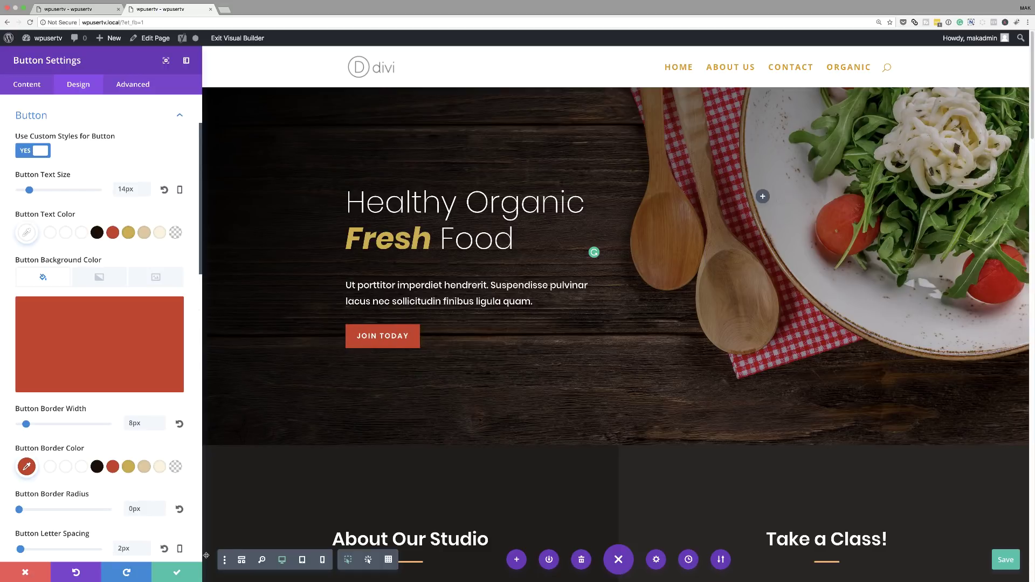
click(176, 575)
Step: Set both column backgrounds of the About Our Studio / Take a Class! row to the palette's dark brown (#1c1003)
scroll(509, 401, down, 6)
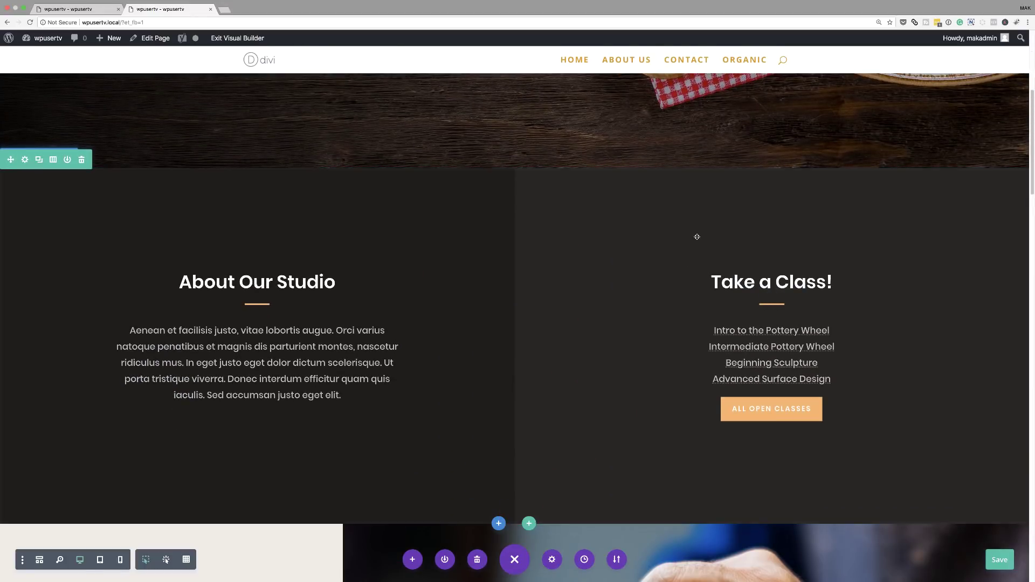
click(26, 161)
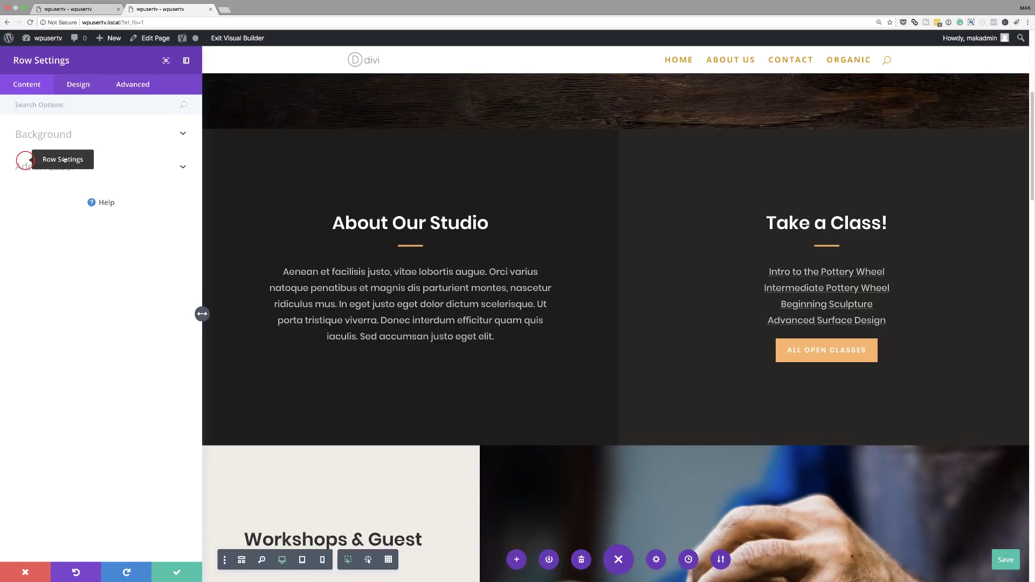
click(47, 134)
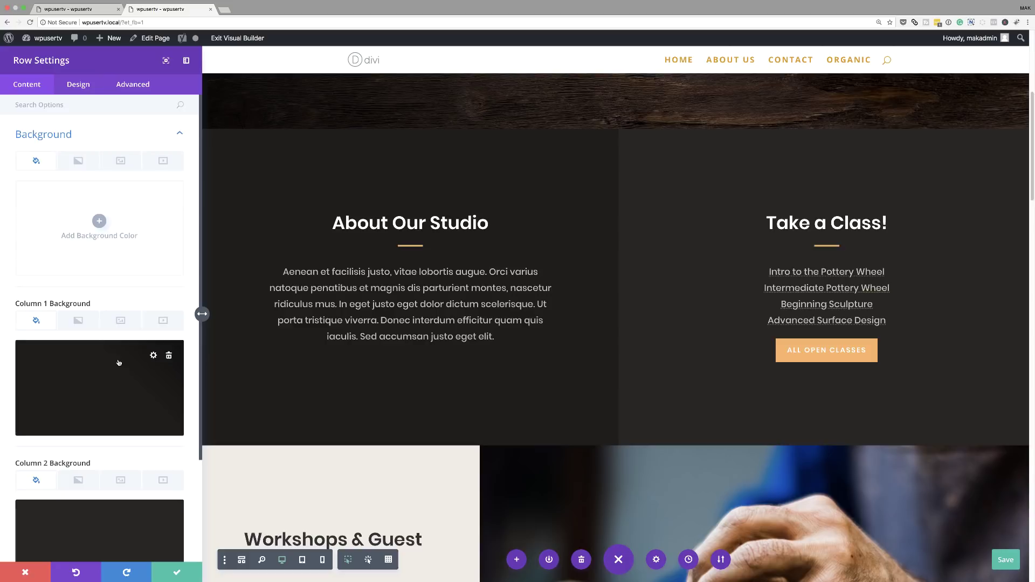
click(136, 374)
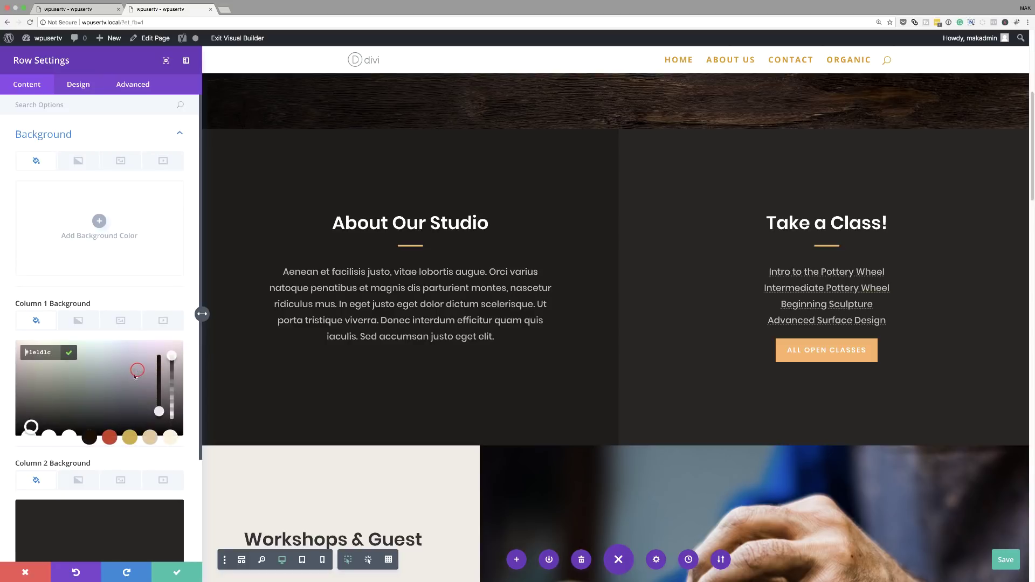
click(89, 438)
scroll(180, 454, down, 1)
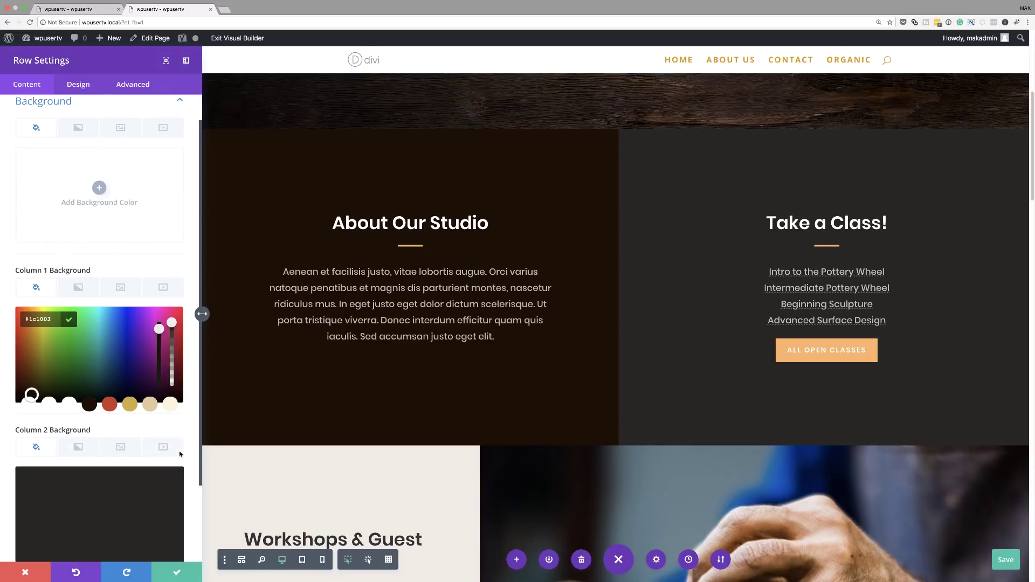
scroll(179, 454, down, 3)
click(125, 409)
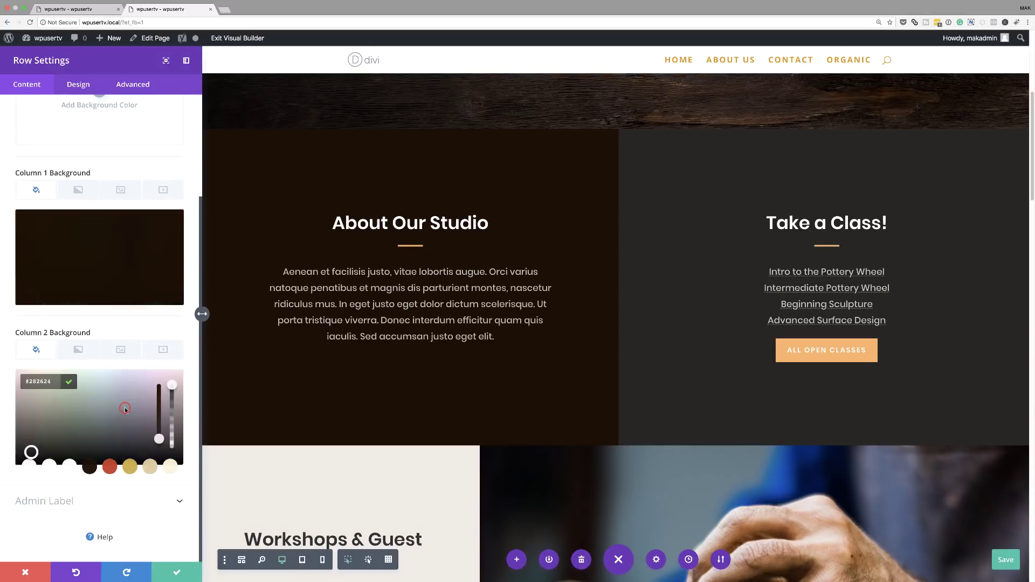
click(90, 467)
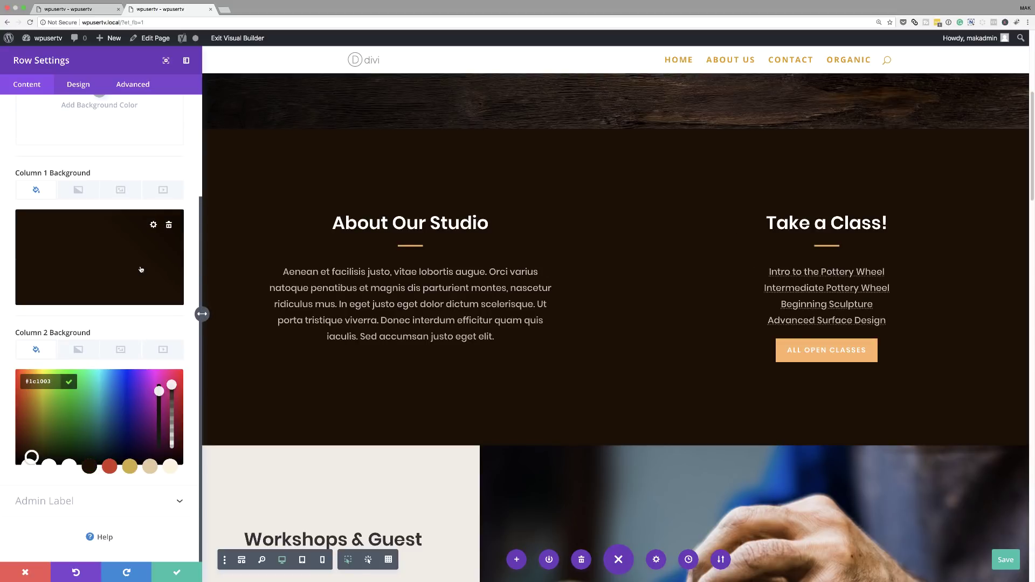
Step: Lower the column 1 background's opacity to 0.82, giving rgba(28,16,3,0.82), and save the row settings
click(116, 250)
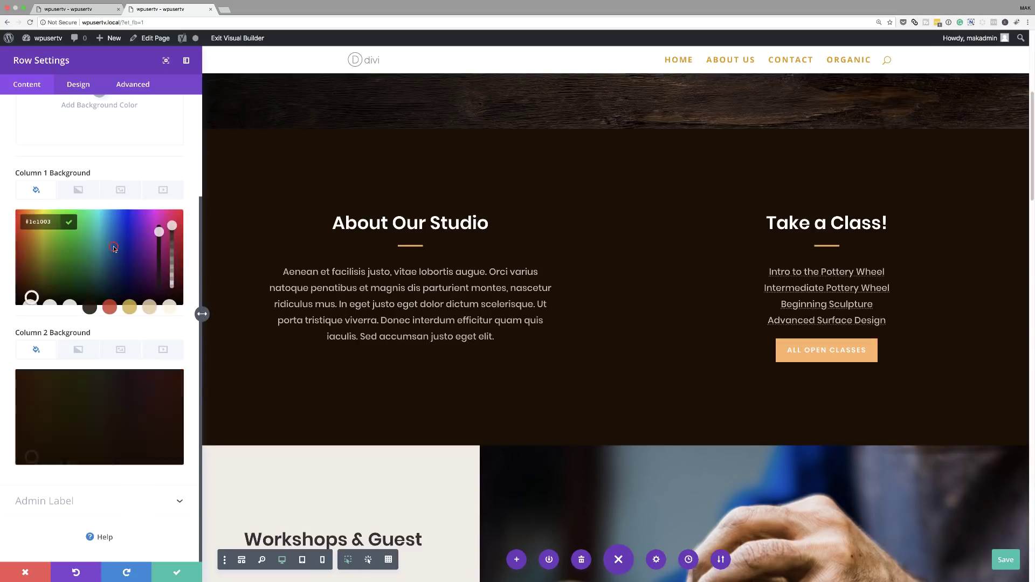
click(172, 228)
click(171, 244)
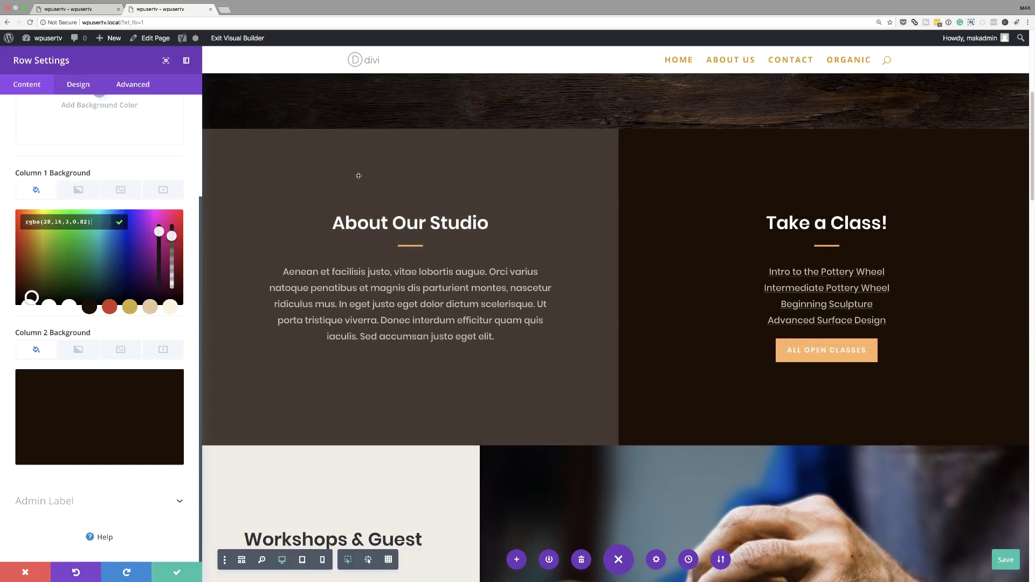
key(ctrl+s)
click(178, 575)
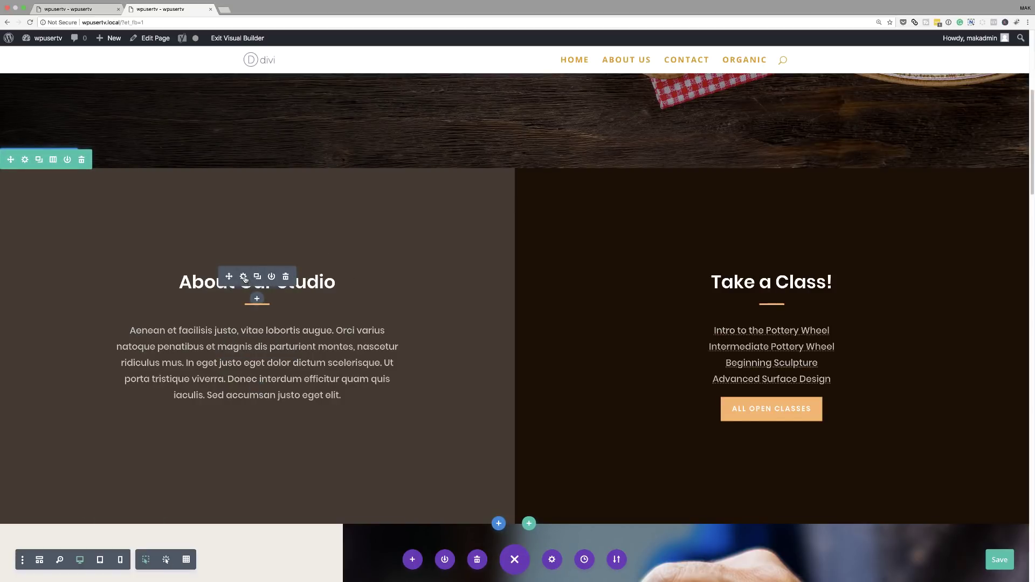
Step: Set the H2 font weight of the "About Our Studio" heading to Ultra Light
click(243, 277)
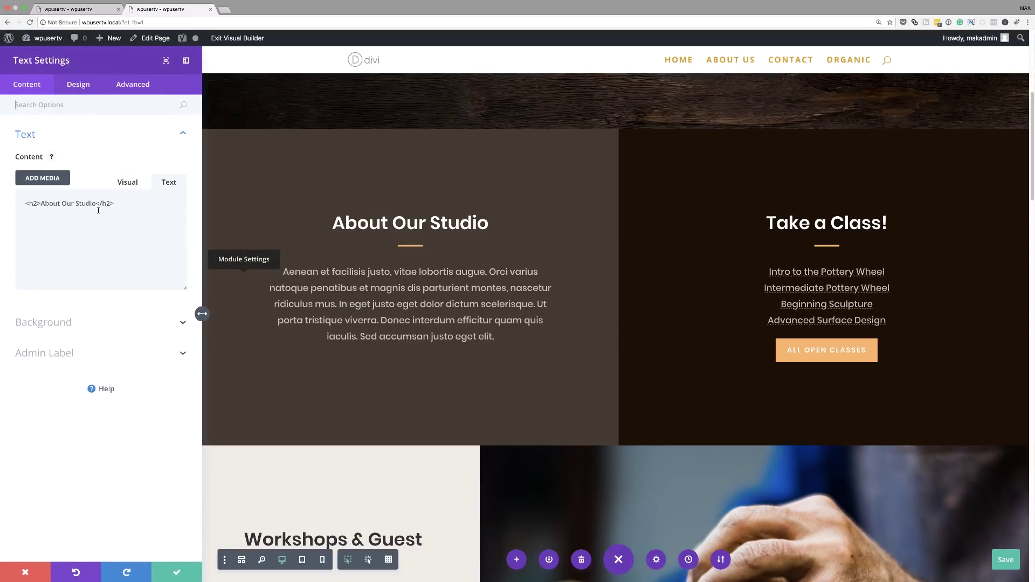
click(78, 84)
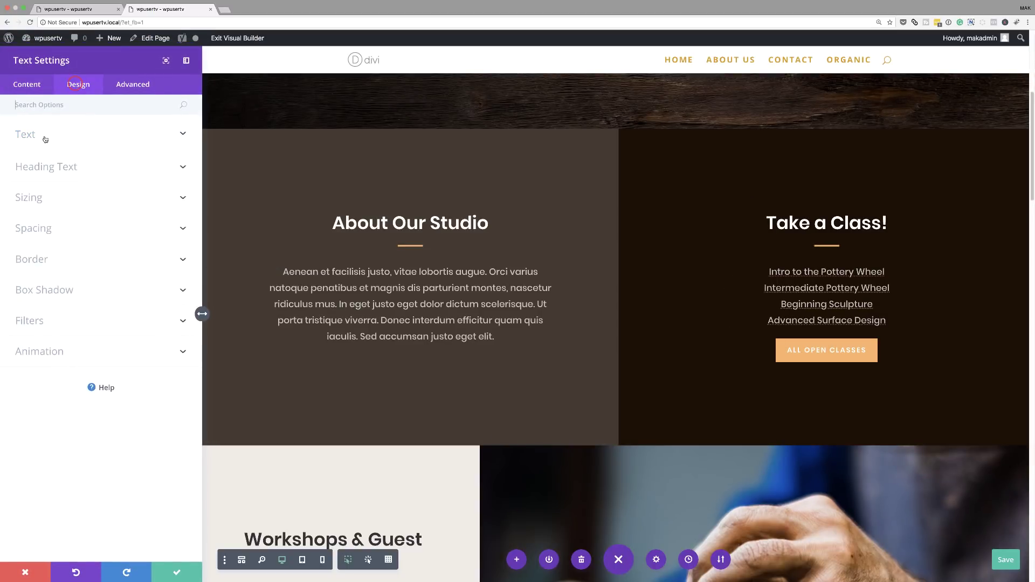
click(52, 169)
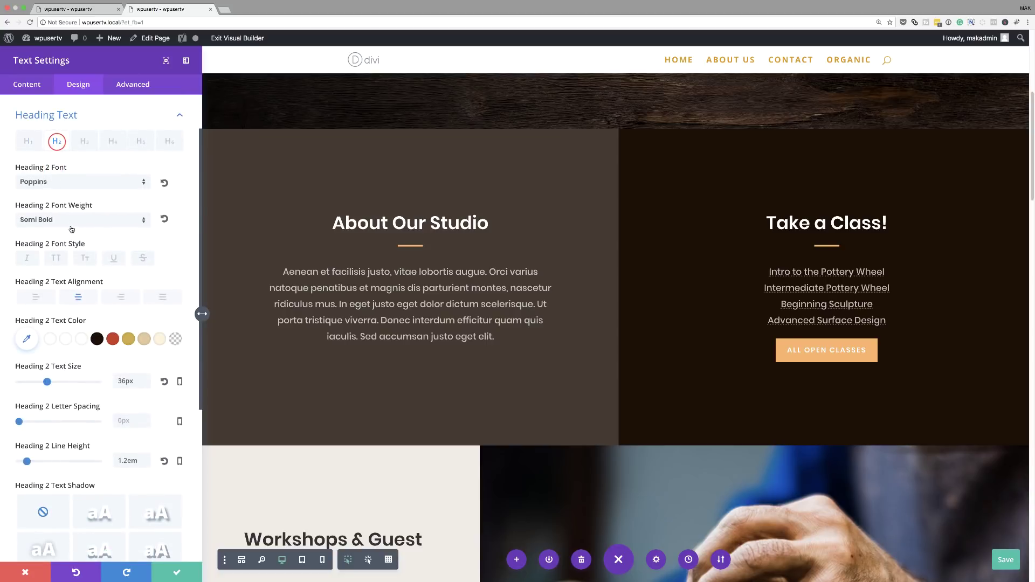
click(65, 221)
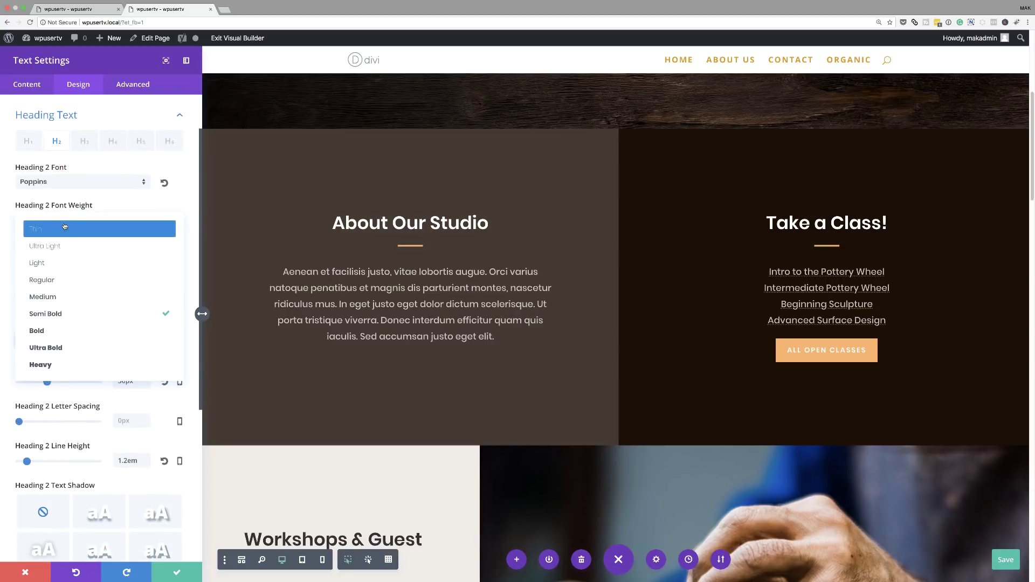
click(60, 247)
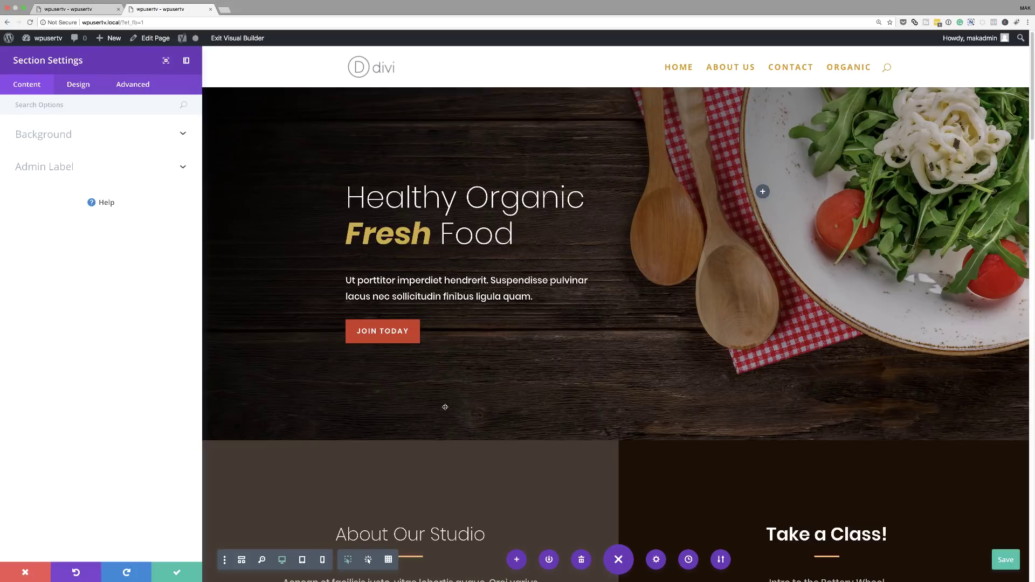
Step: Use blur-breakfast-close-up-209431.jpg from the media library as the background image of the About Our Studio section and save the section settings
scroll(445, 407, down, 3)
scroll(445, 407, down, 1)
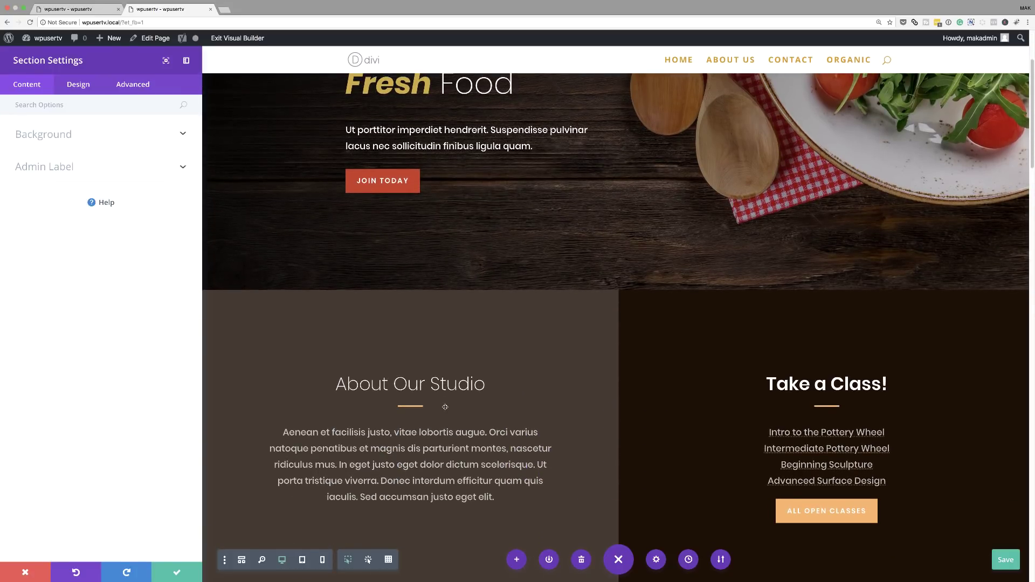
click(142, 136)
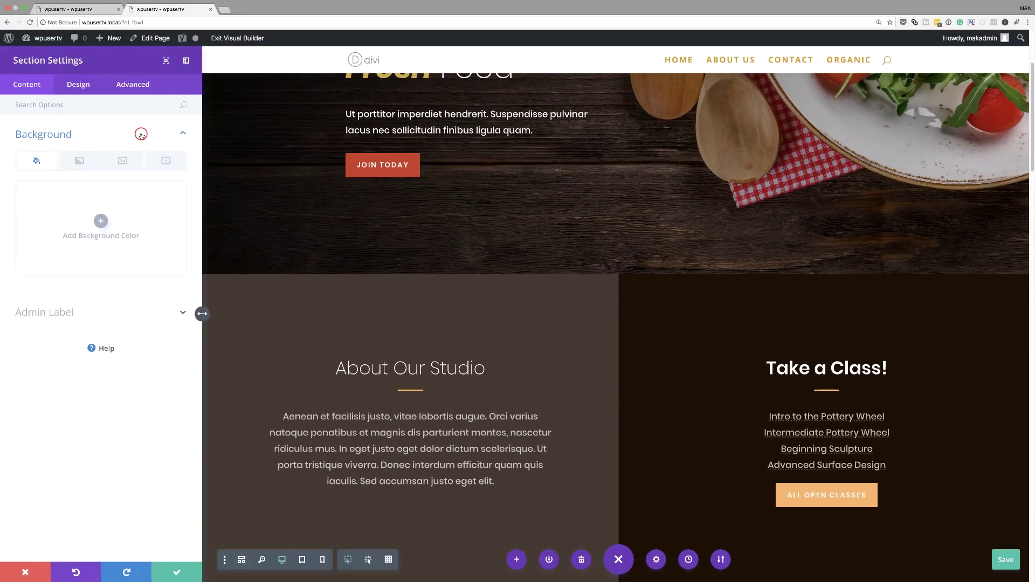
click(122, 161)
click(98, 221)
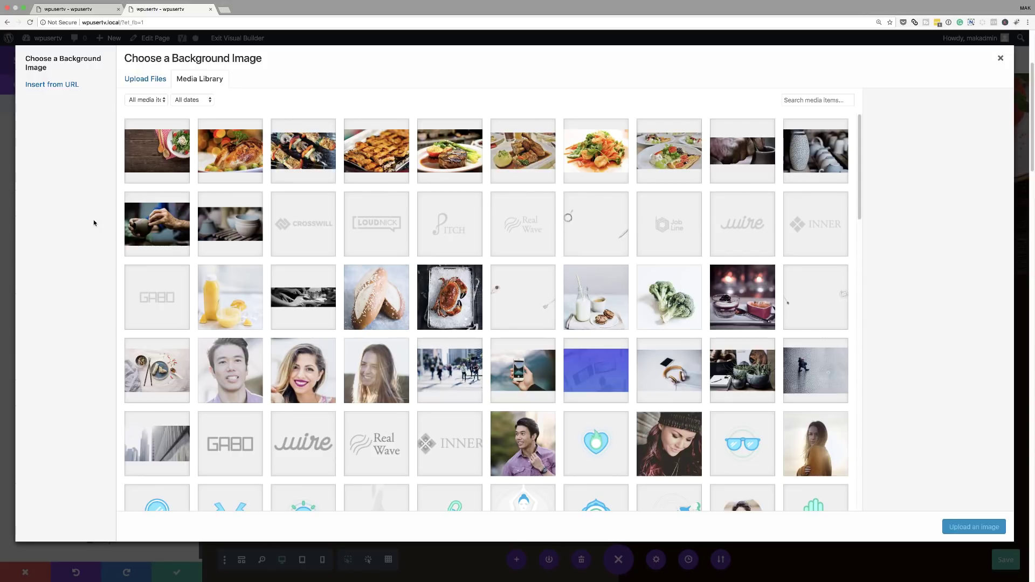
click(667, 161)
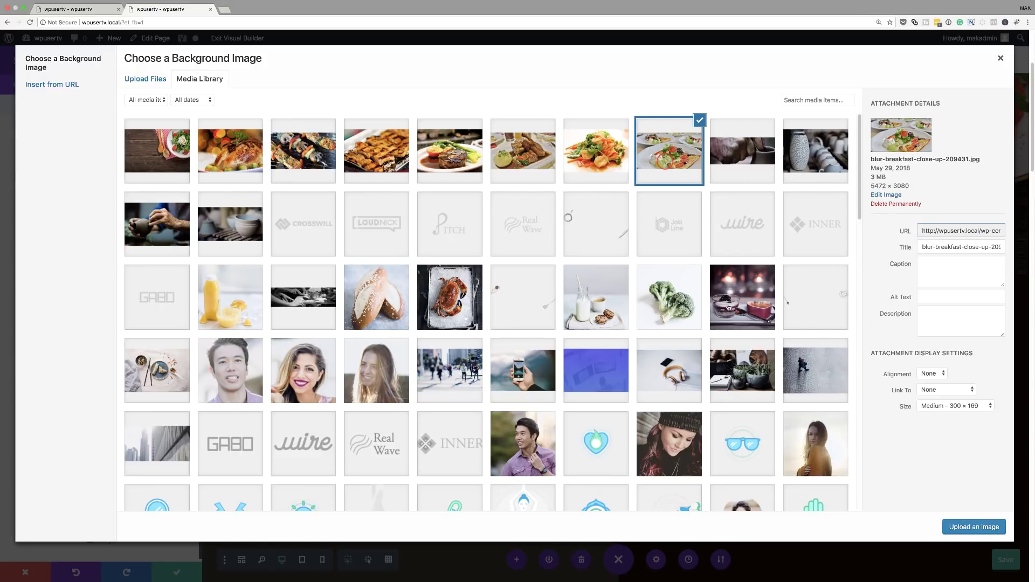
click(965, 528)
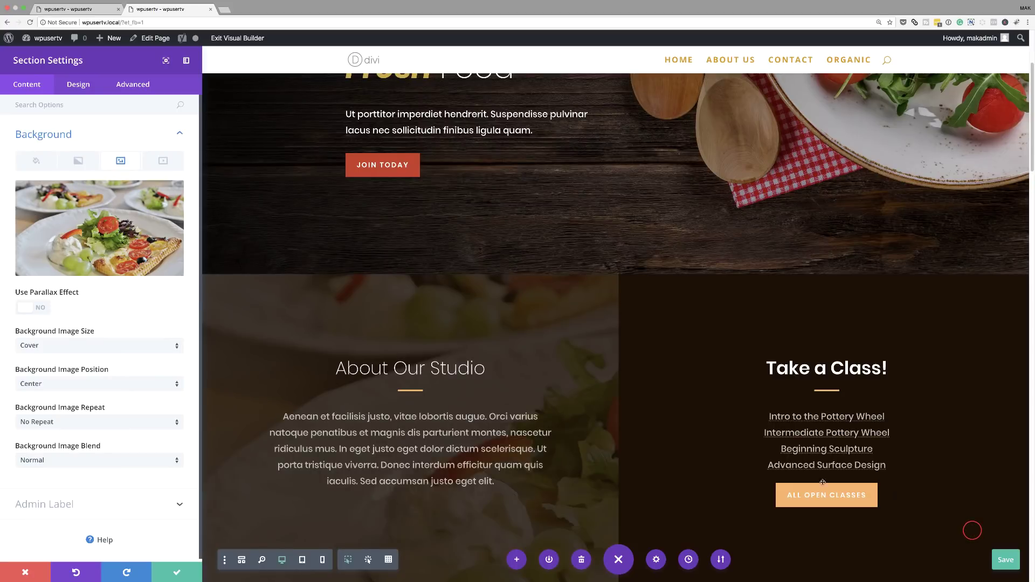
scroll(679, 474, down, 1)
scroll(679, 473, down, 3)
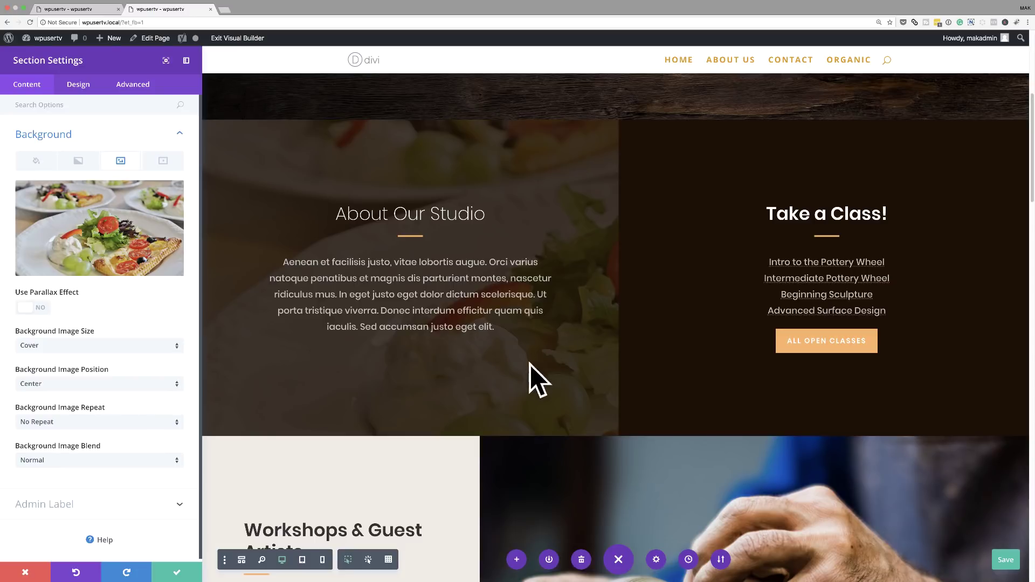
click(176, 573)
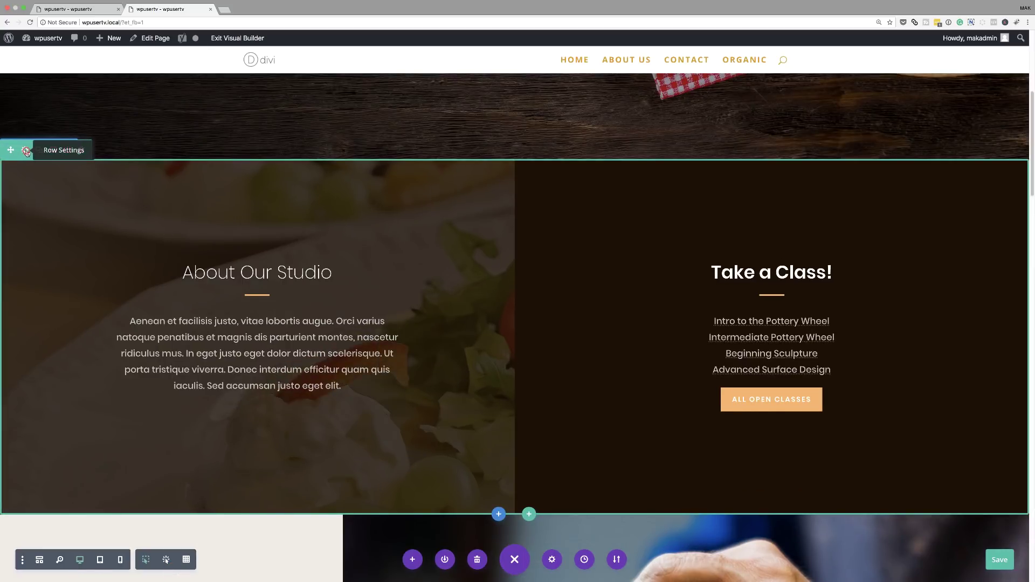
Step: Open the column 1 background color of the About Our Studio row for editing
click(25, 151)
click(49, 136)
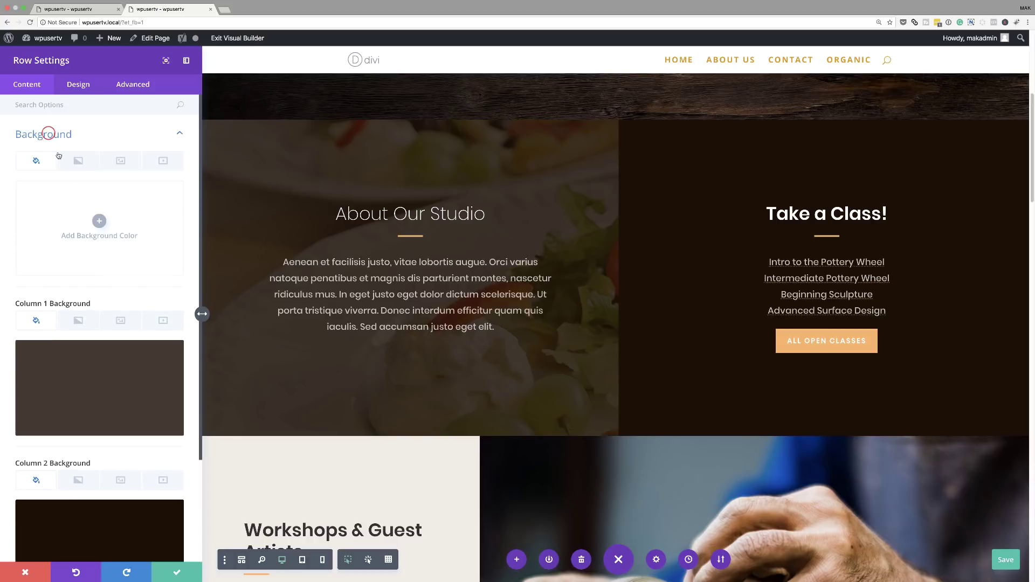
click(114, 386)
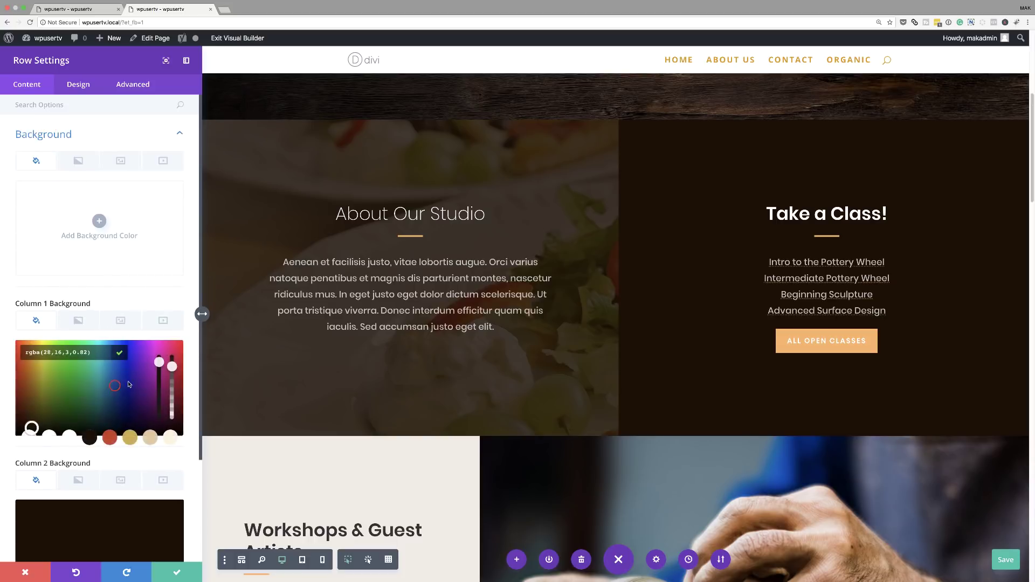
Step: Try the palette's gold and red as the column 1 background color, and return to the dark brown
click(130, 438)
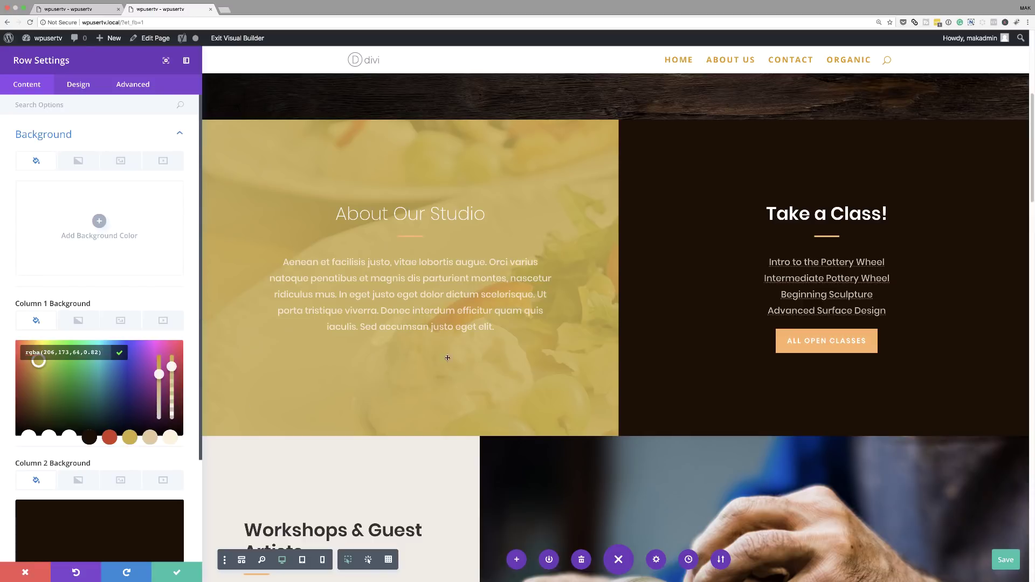
click(109, 439)
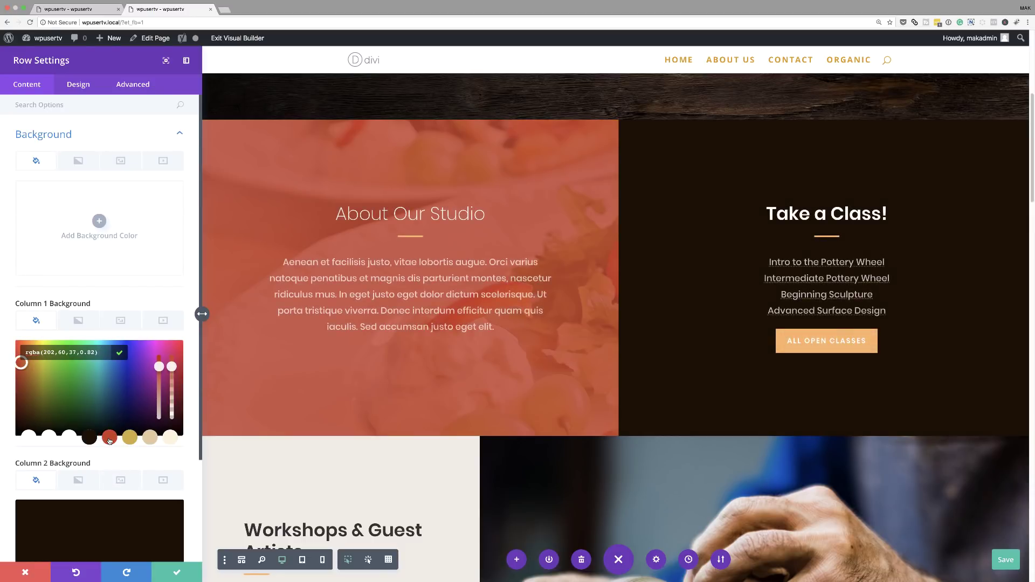
click(88, 438)
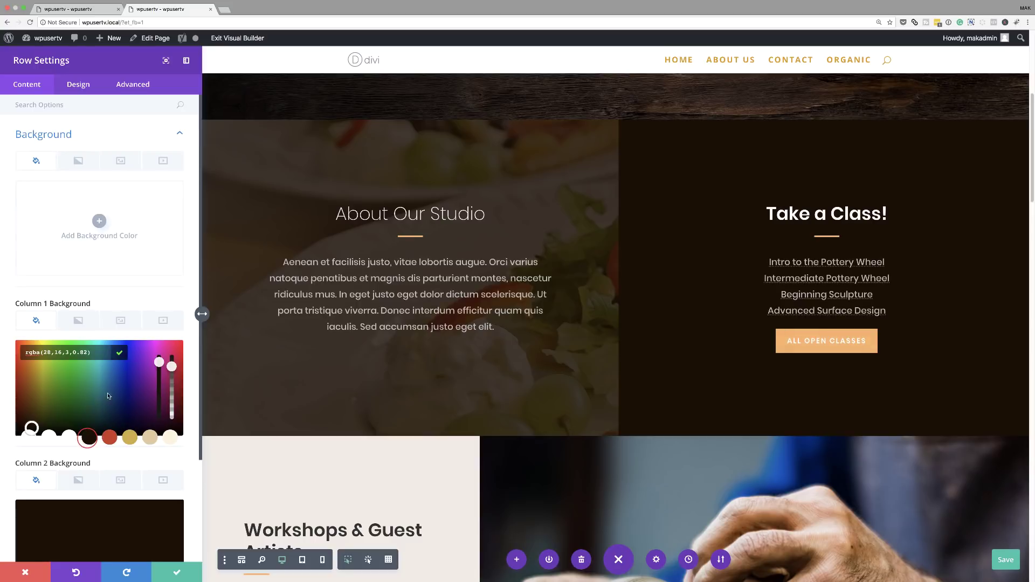
Step: Lower the column 1 background's opacity to 0.66, giving rgba(28,16,3,0.66), and save the row settings
drag(173, 367, 173, 375)
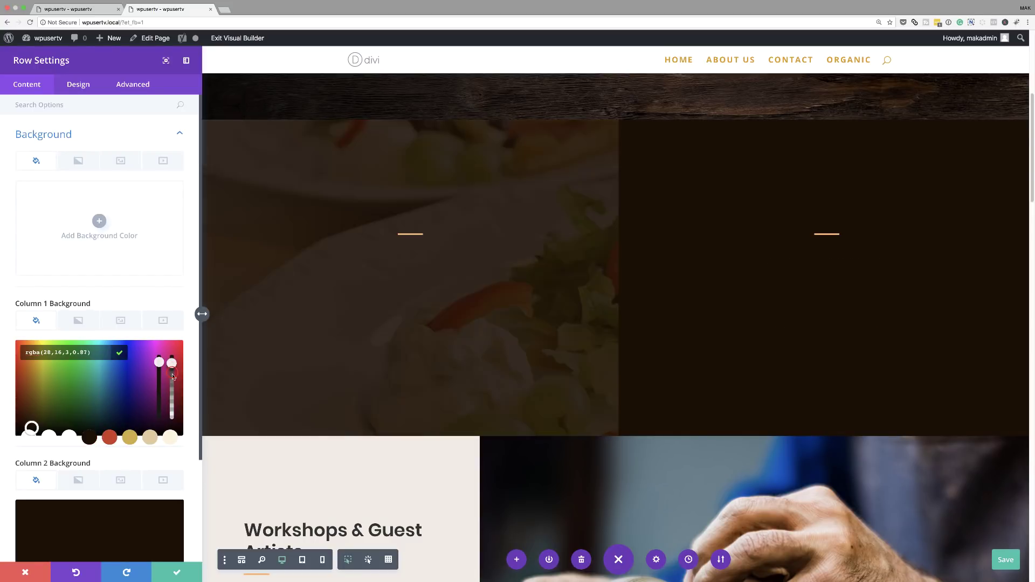
drag(173, 377, 173, 385)
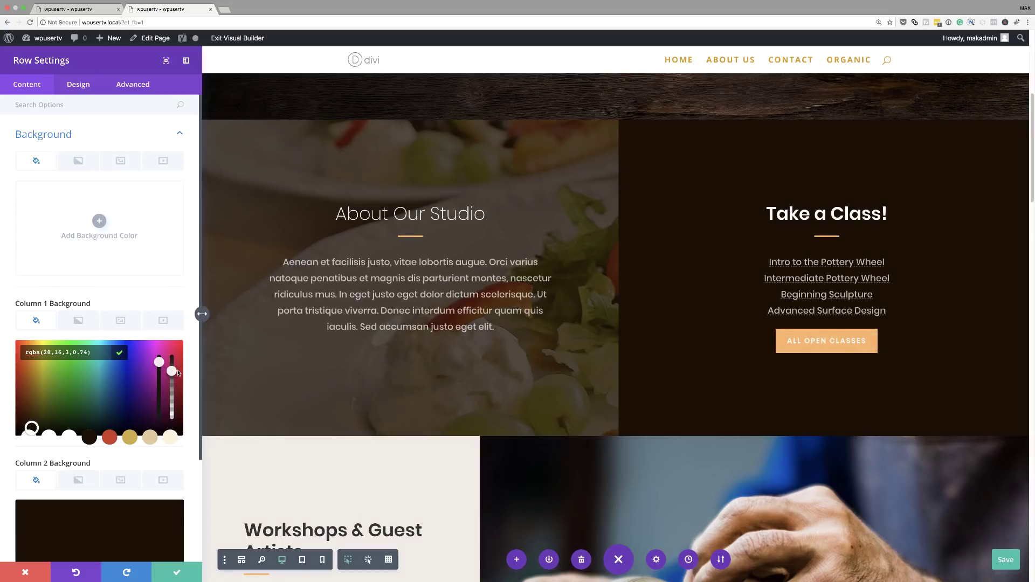
drag(174, 372, 175, 379)
drag(175, 385, 173, 379)
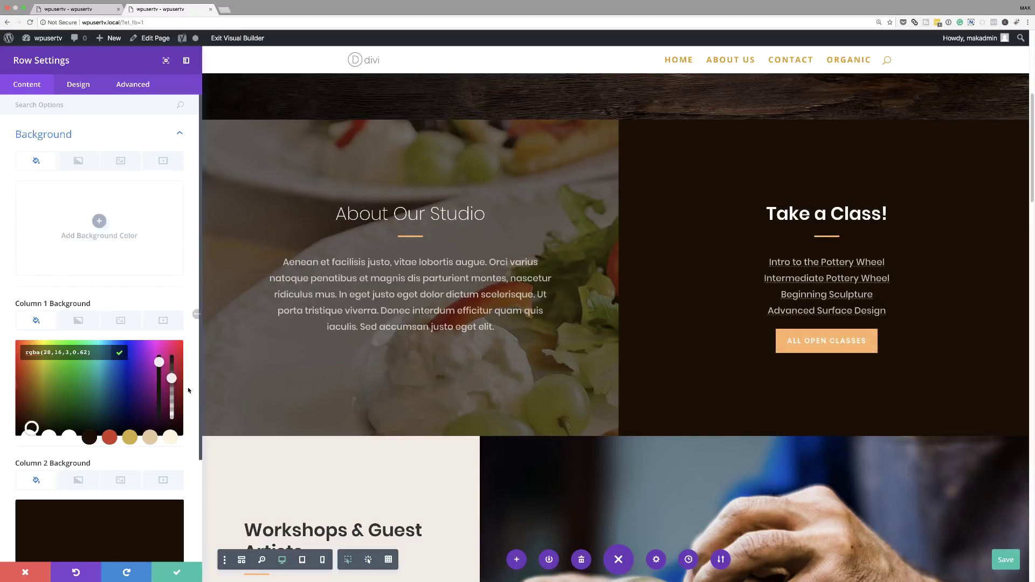
drag(172, 378, 171, 402)
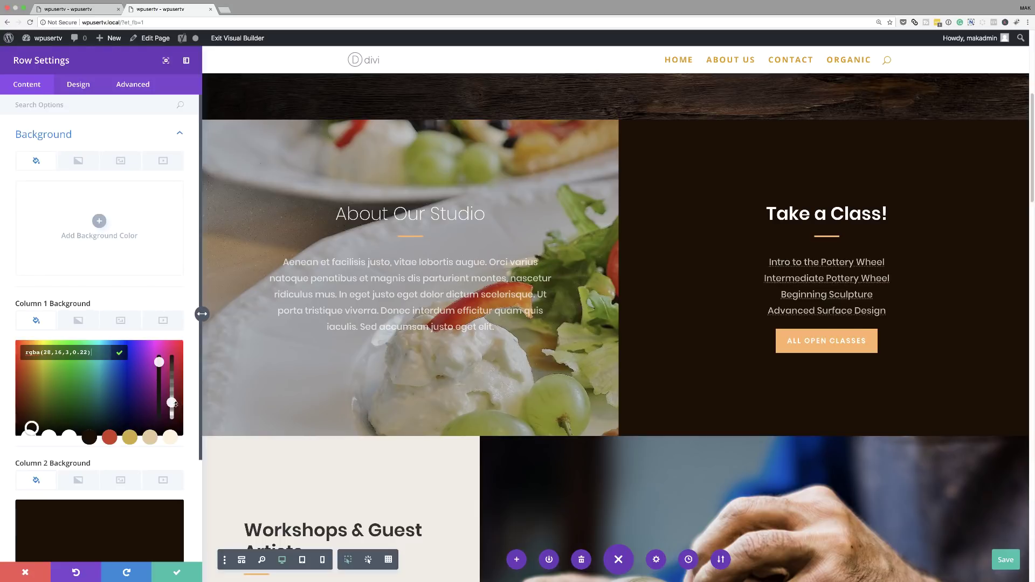
drag(171, 402, 172, 376)
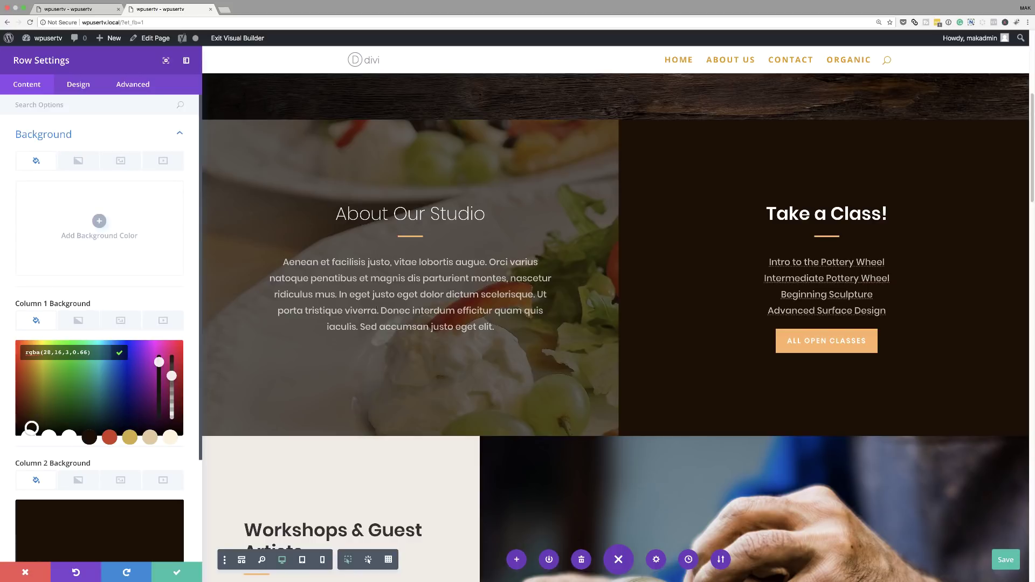
click(178, 574)
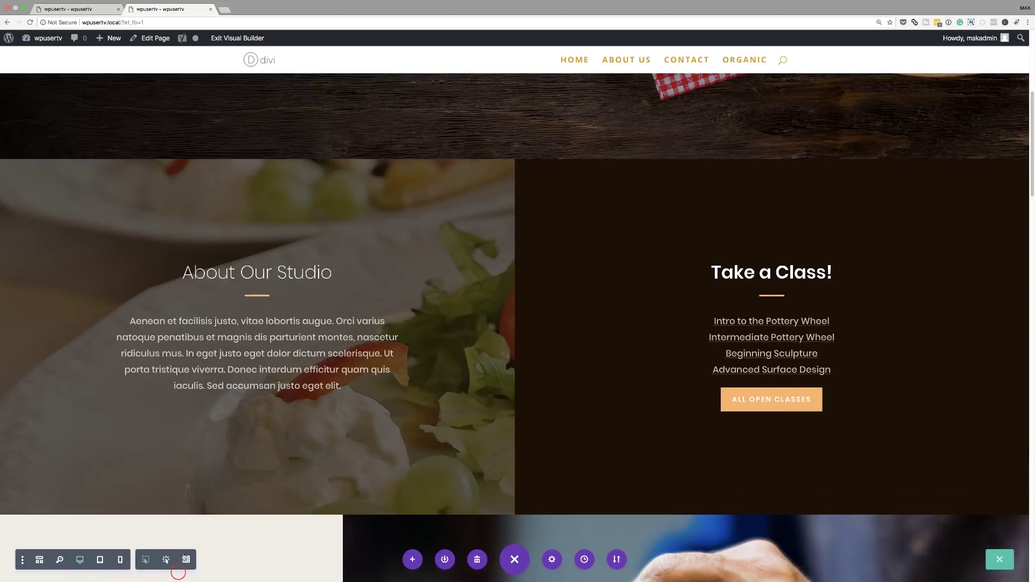
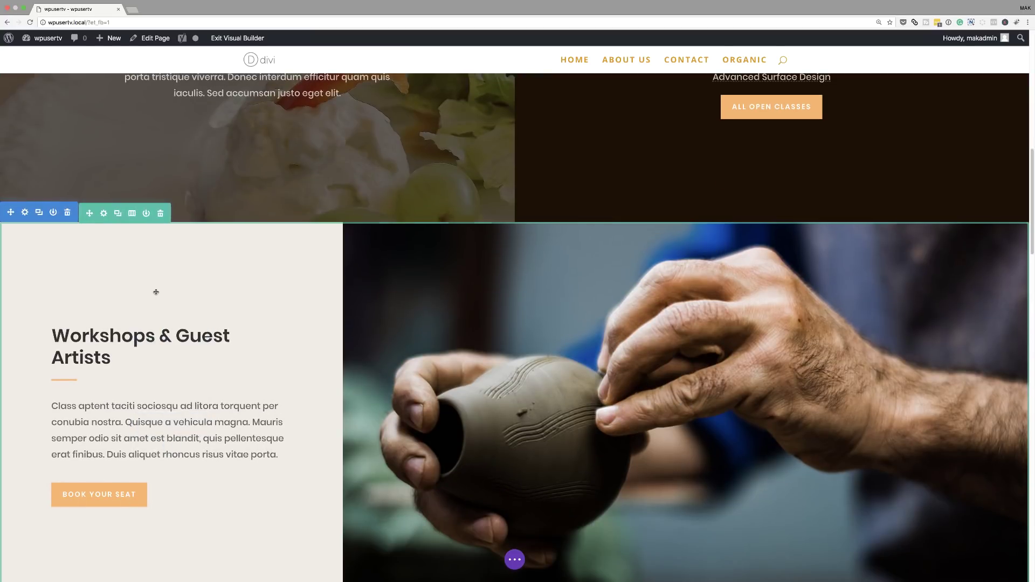
Step: Set the column 1 background of the Workshops & Guest Artists row to the palette's dark brown (#1c1003) and save the row settings
click(104, 214)
click(49, 135)
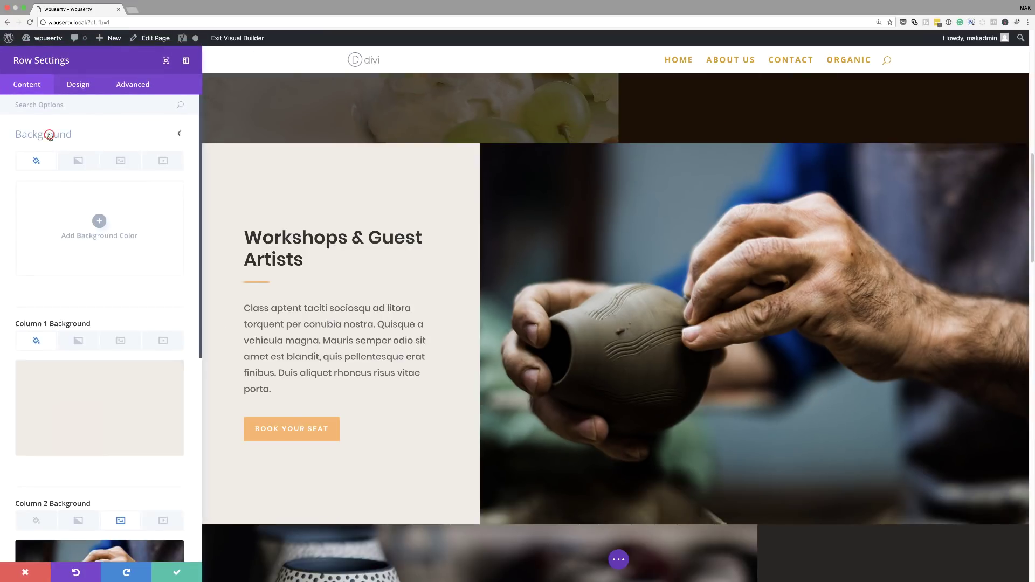
mouse_move(85, 387)
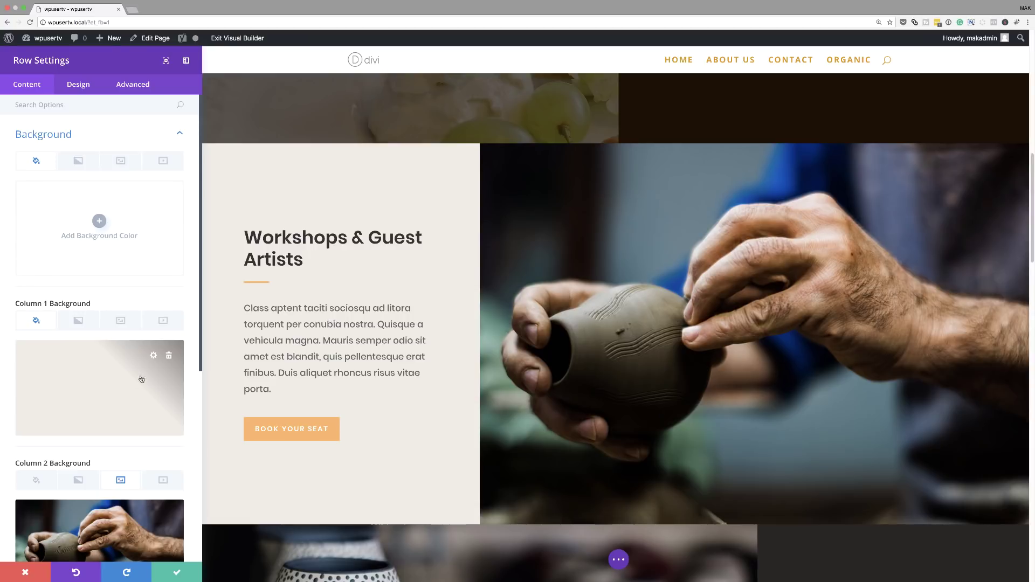
click(154, 356)
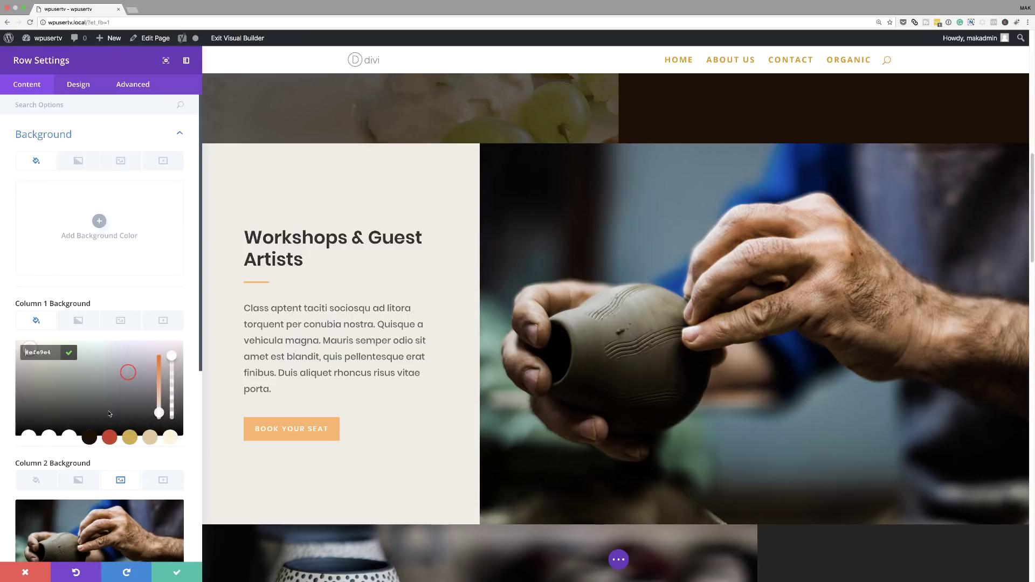
click(87, 438)
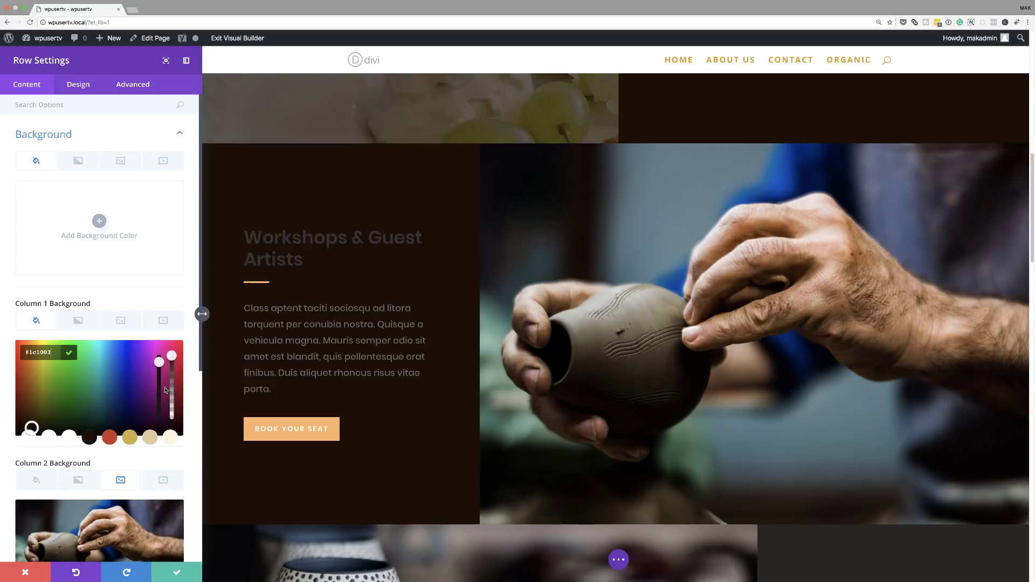
click(176, 573)
Step: Replace the column 2 background image of the Workshops & Guest Artists row with the grilled skewers photo from the media library and save the row settings
scroll(676, 246, down, 1)
scroll(668, 278, down, 1)
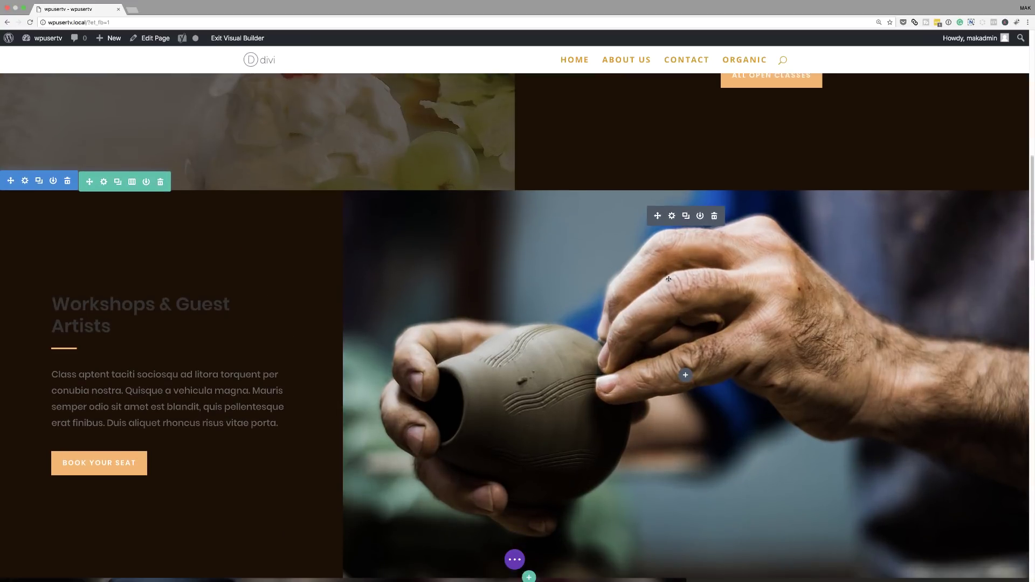
scroll(668, 279, down, 1)
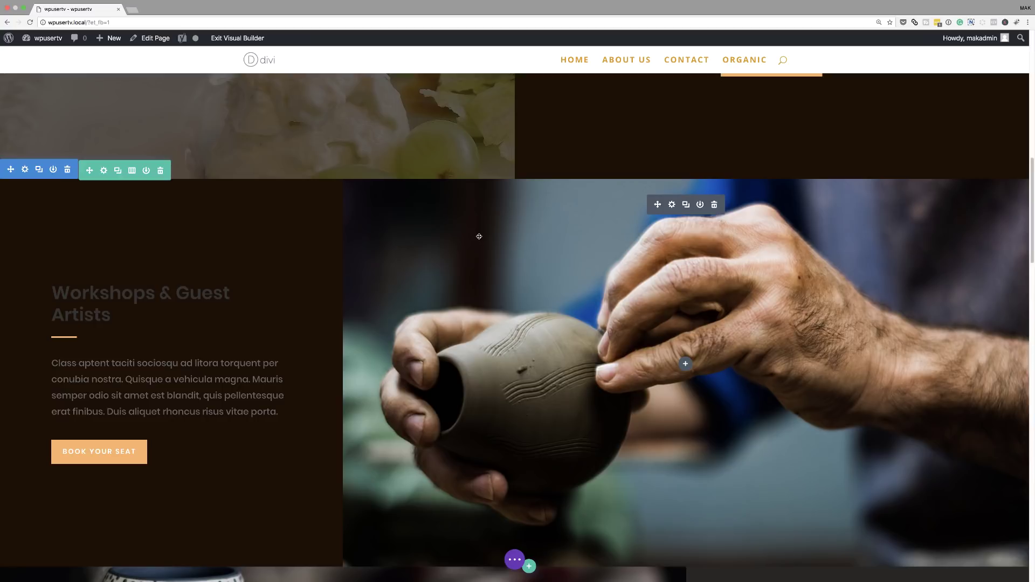
click(106, 171)
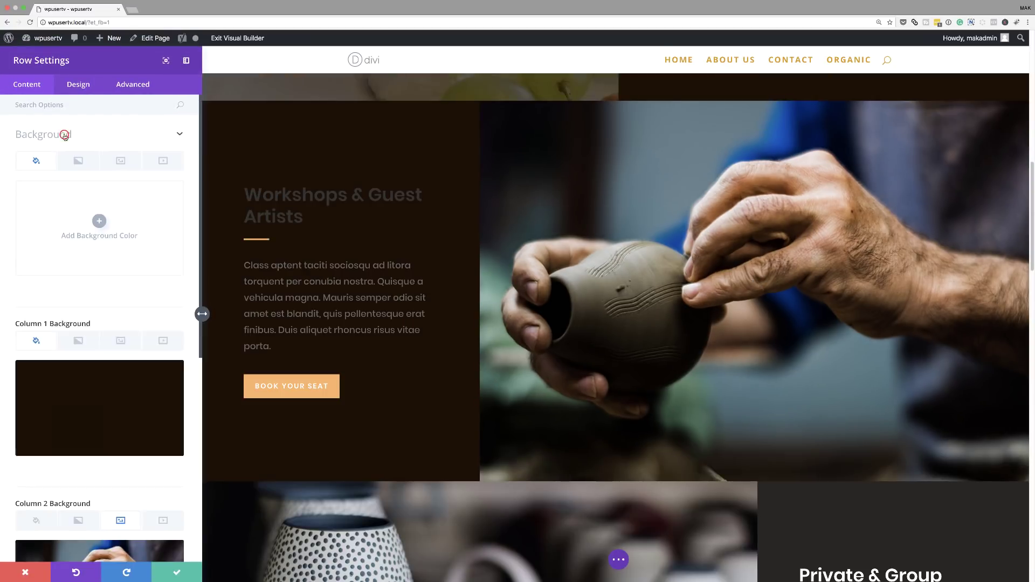
scroll(65, 135, down, 5)
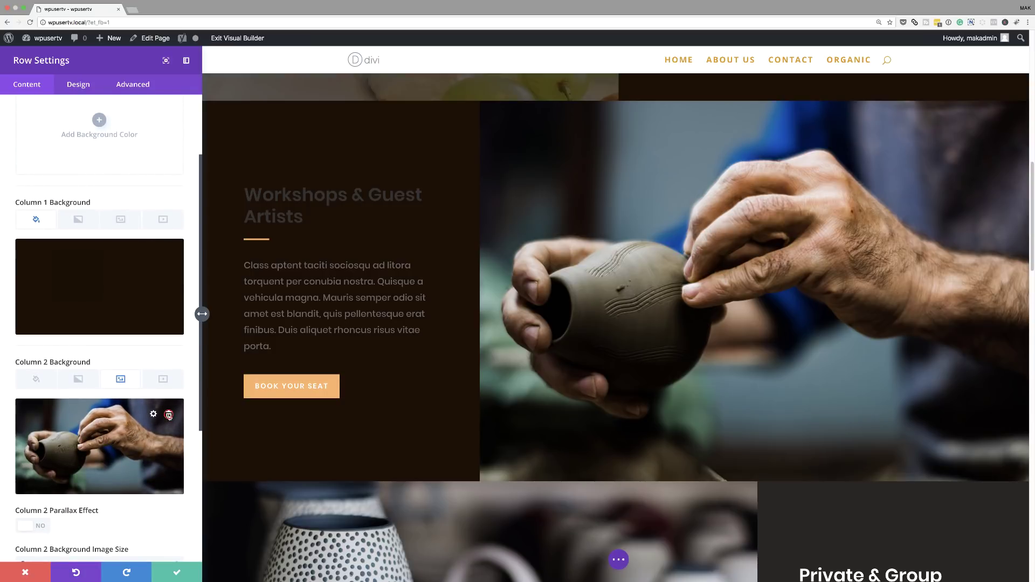
click(168, 415)
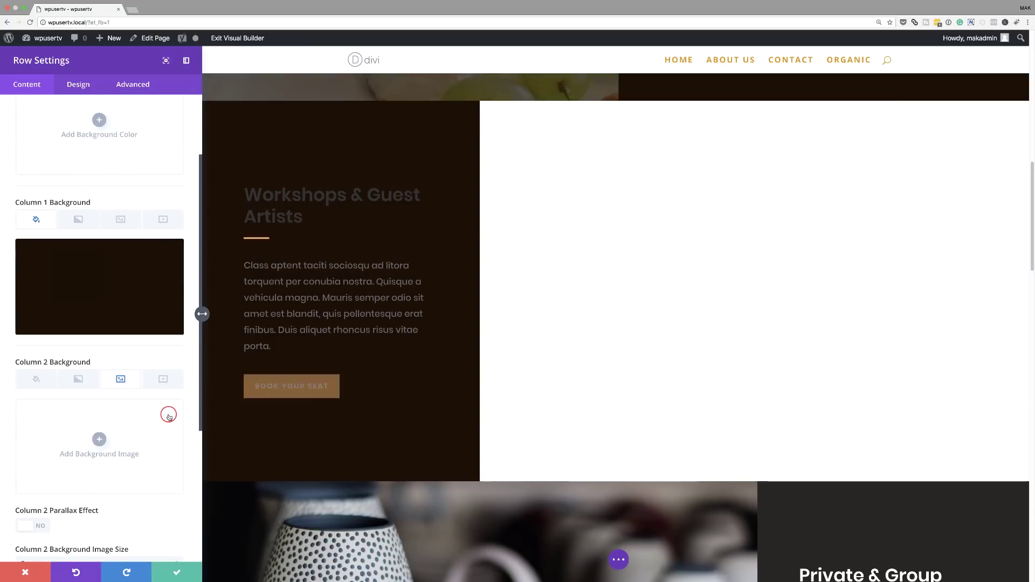
click(98, 440)
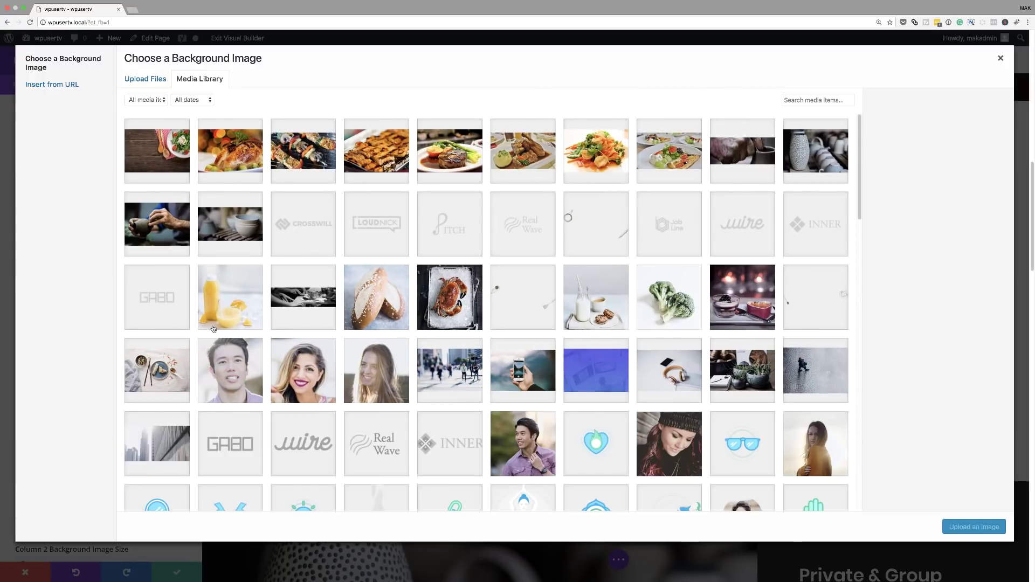
click(314, 163)
click(982, 528)
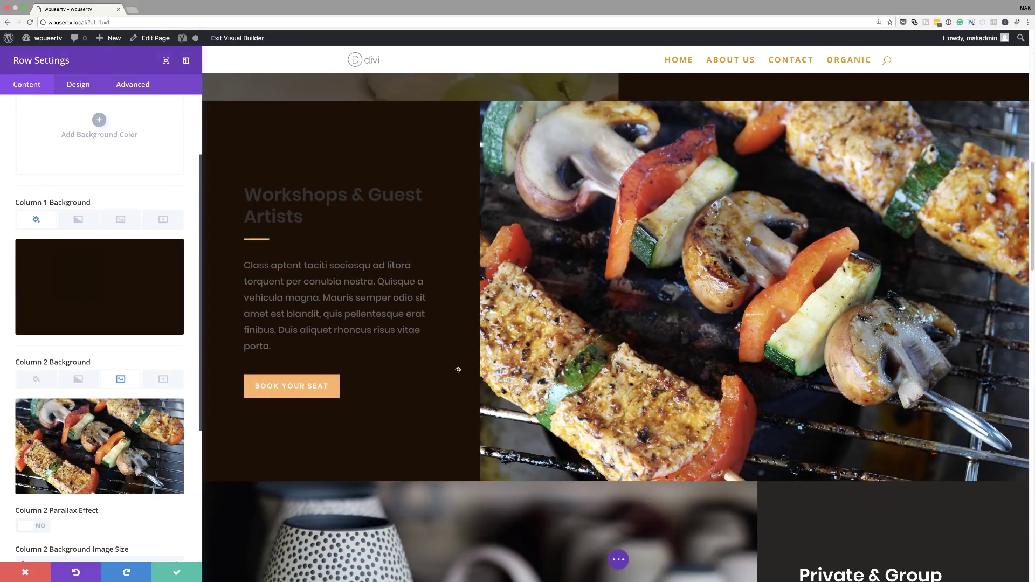
scroll(460, 370, up, 3)
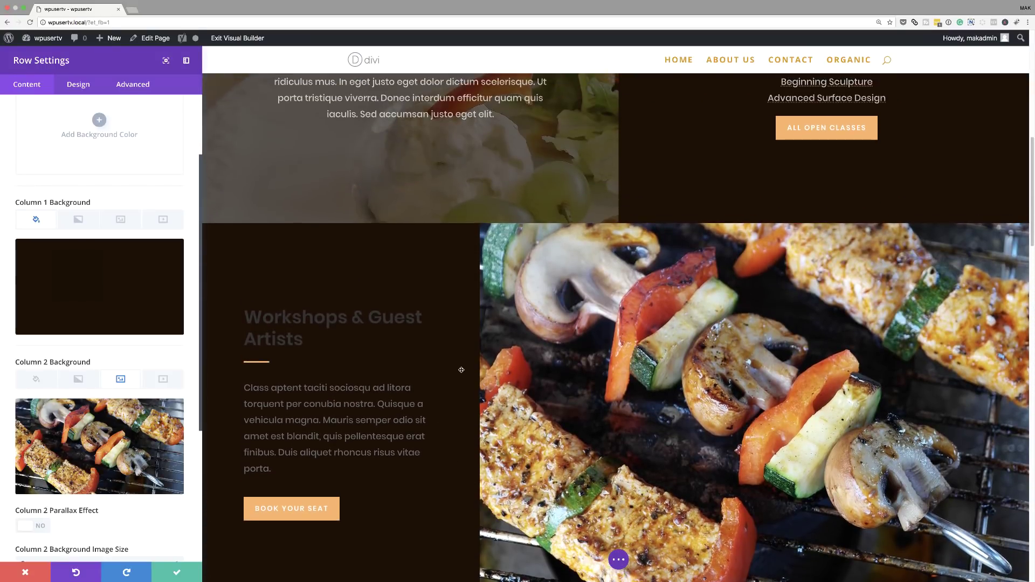
scroll(459, 368, down, 2)
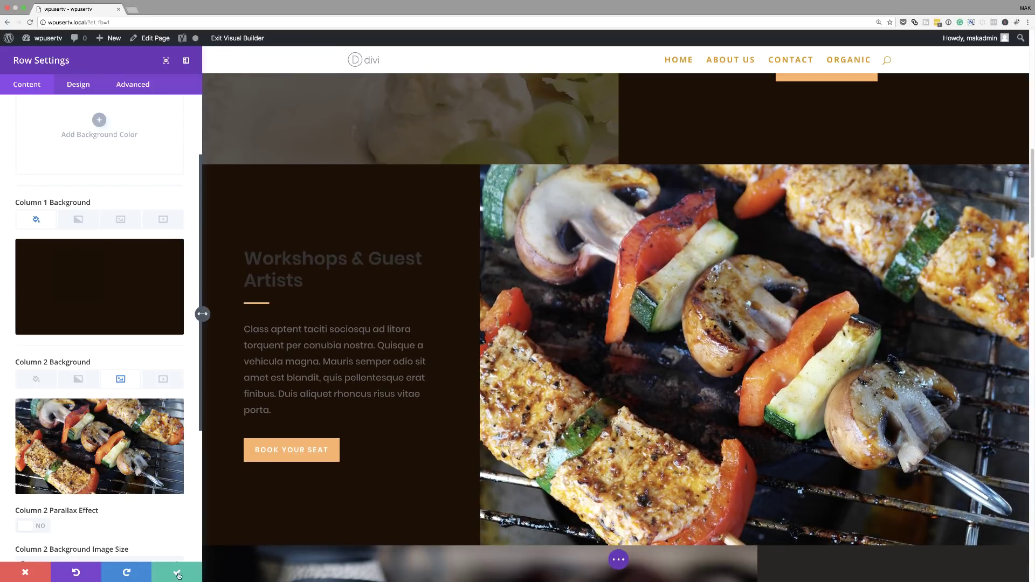
scroll(177, 573, down, 4)
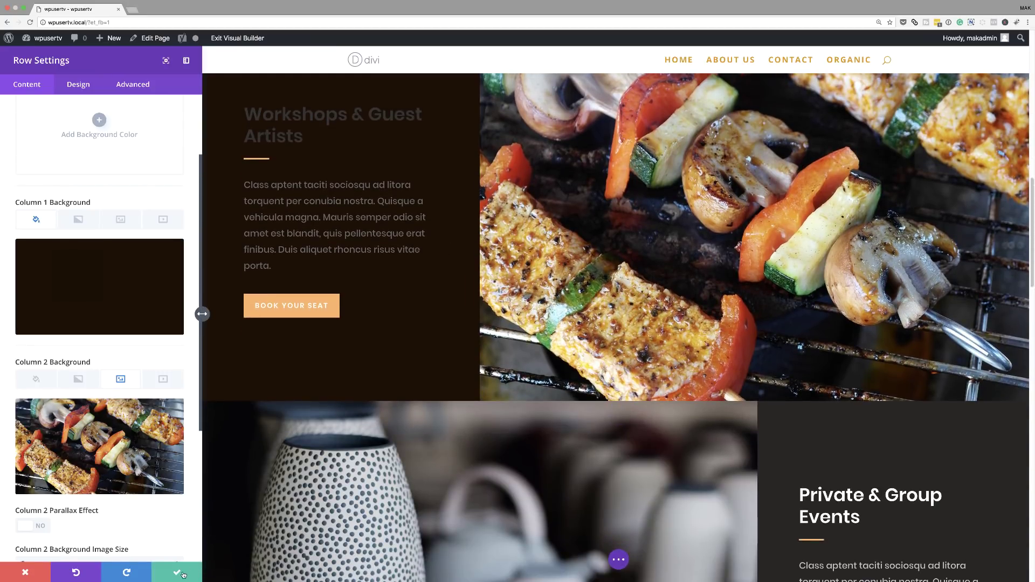
click(177, 573)
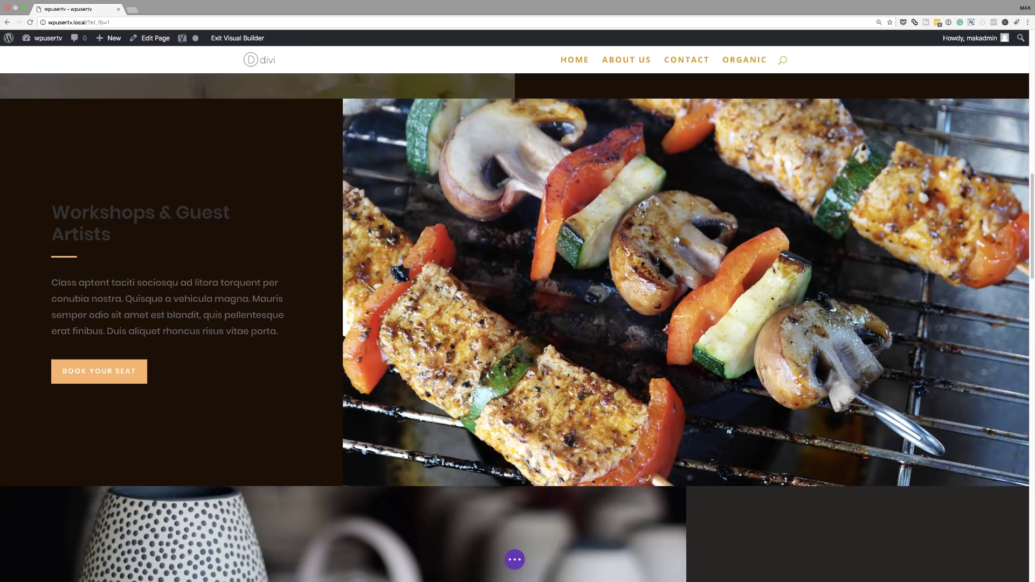
Step: Replace the column 1 background image of the Private & Group Events row with the roast chicken photo from the media library
scroll(208, 475, down, 2)
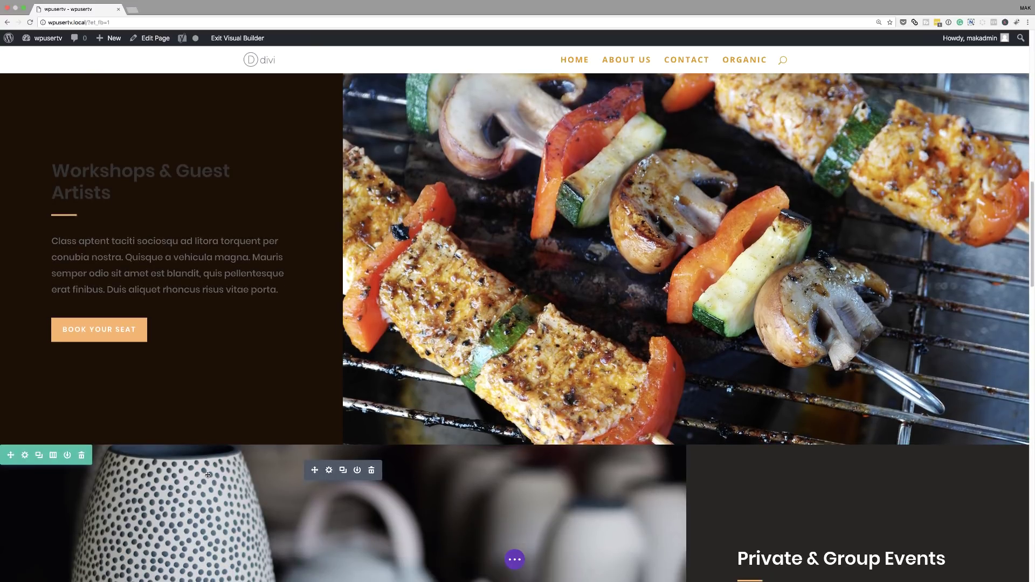
scroll(208, 474, down, 7)
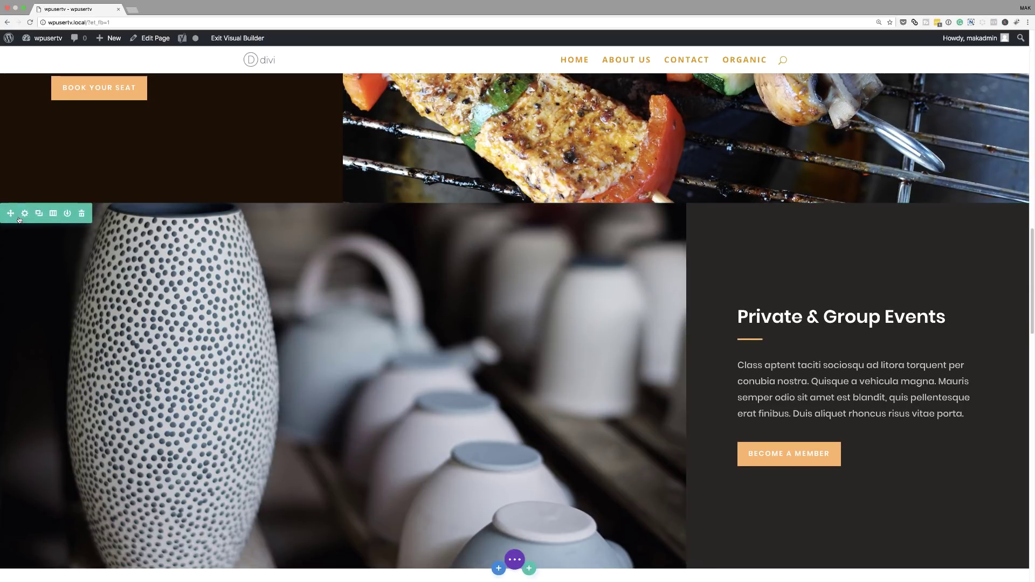
click(25, 213)
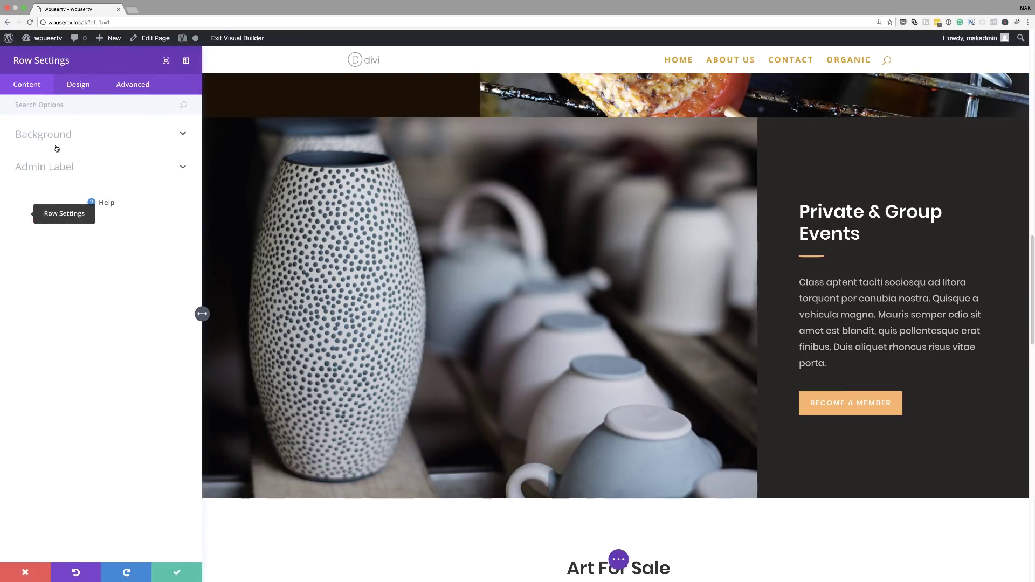
click(62, 138)
mouse_move(146, 392)
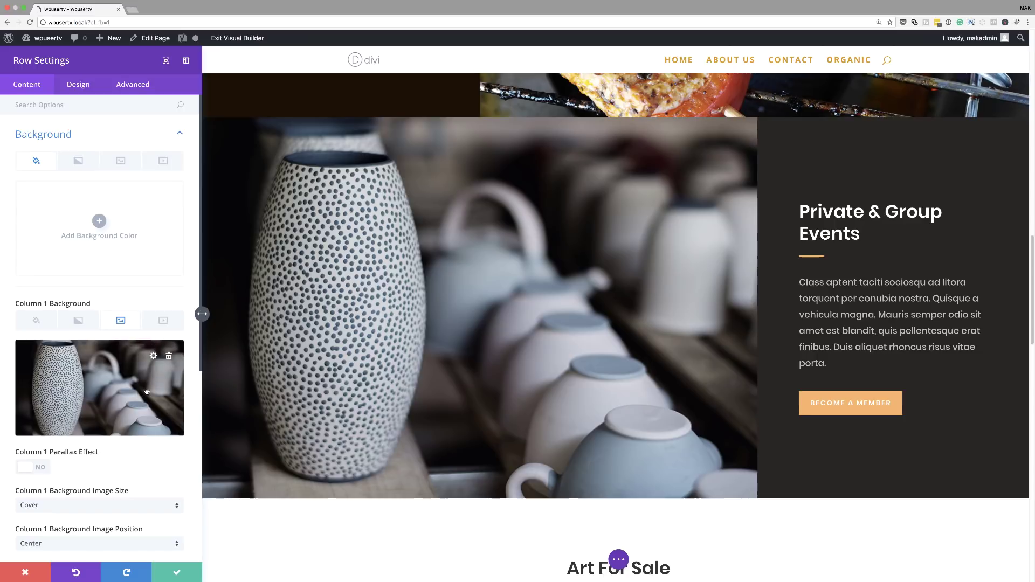
click(169, 357)
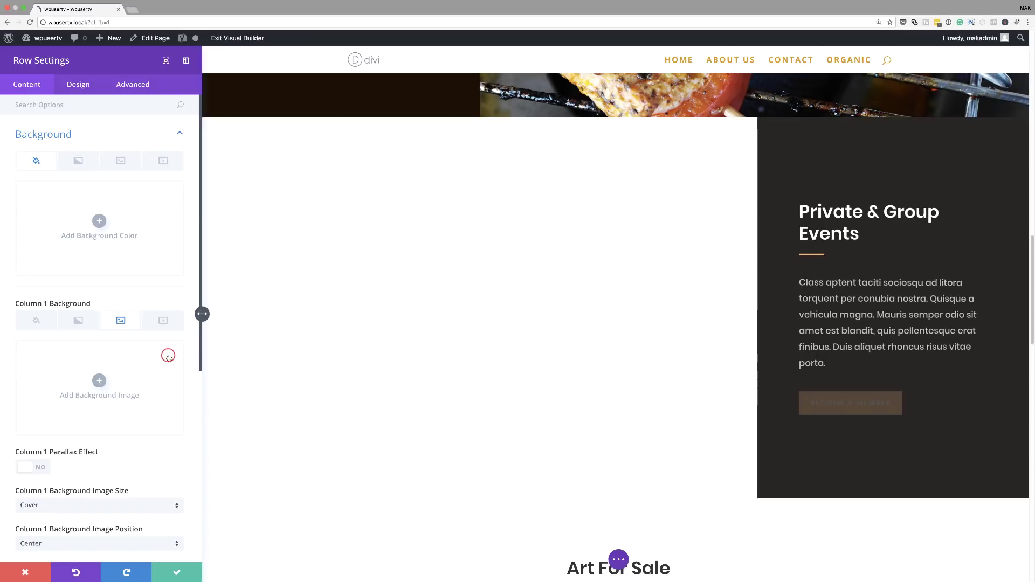
click(97, 382)
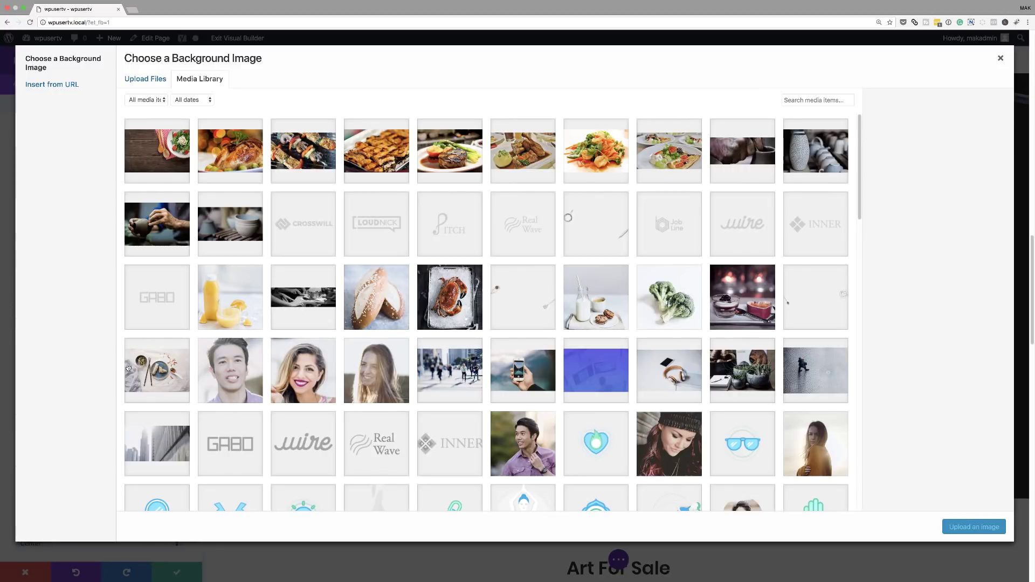
click(242, 163)
click(991, 532)
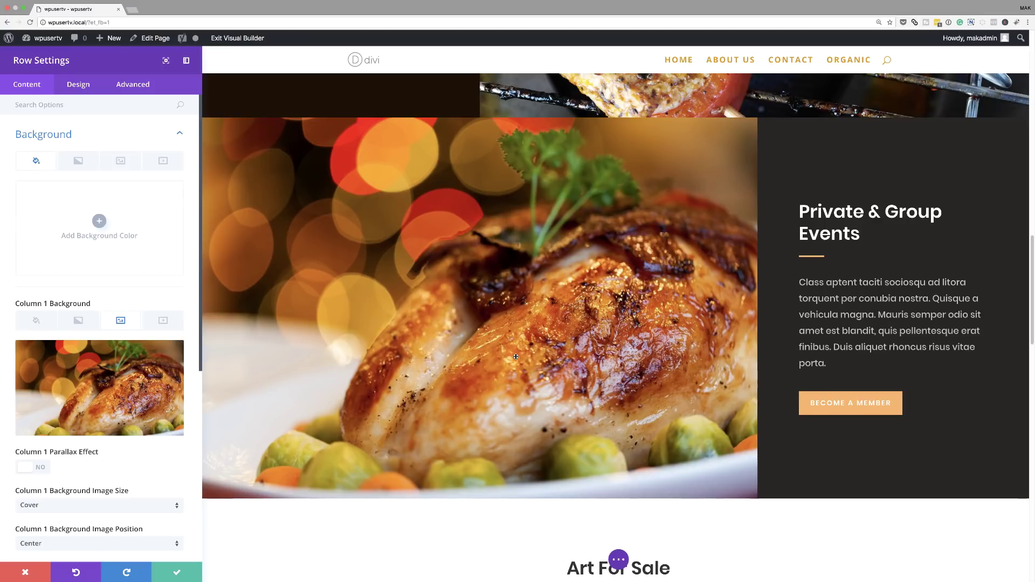
mouse_move(143, 357)
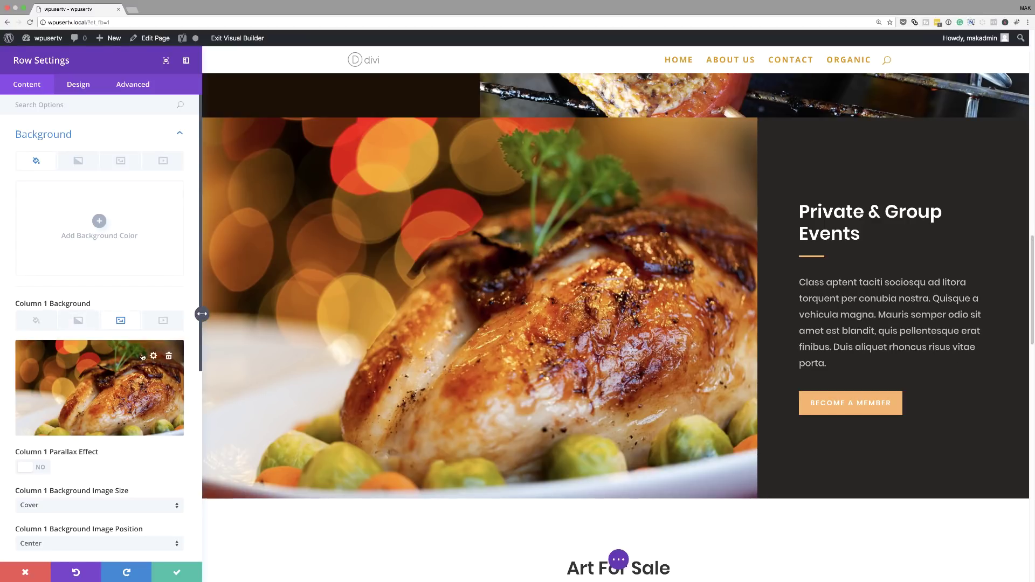
Step: Set the column 2 background of the Private & Group Events row to the palette's red (#ca3c25) and save the row settings
scroll(143, 357, down, 3)
scroll(142, 357, up, 3)
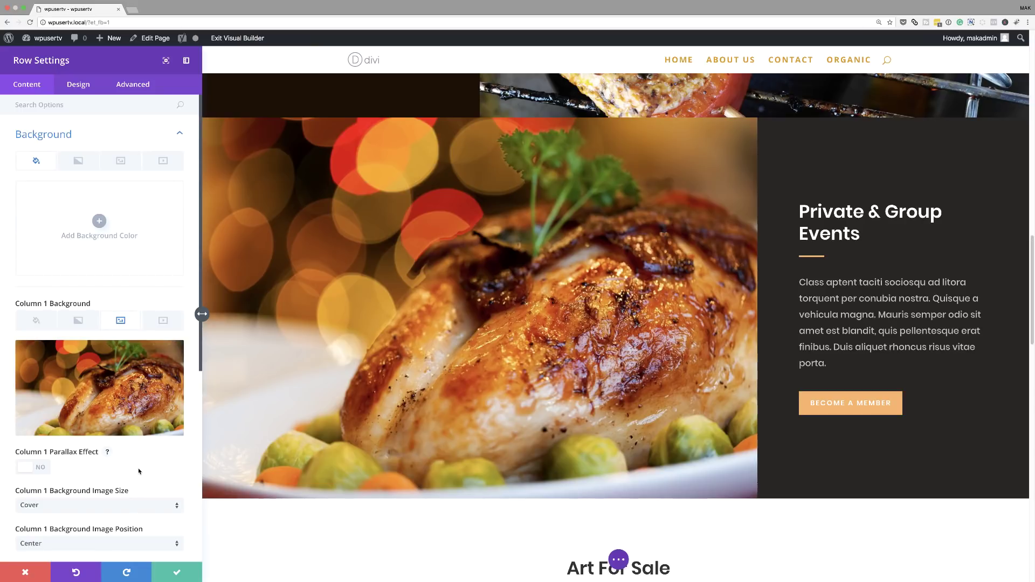
scroll(139, 471, down, 10)
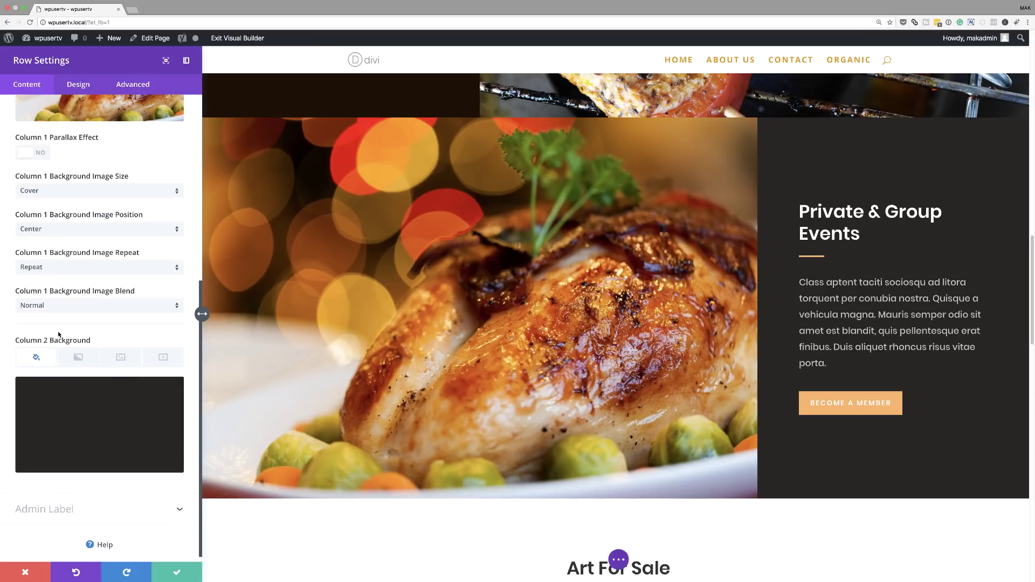
click(136, 438)
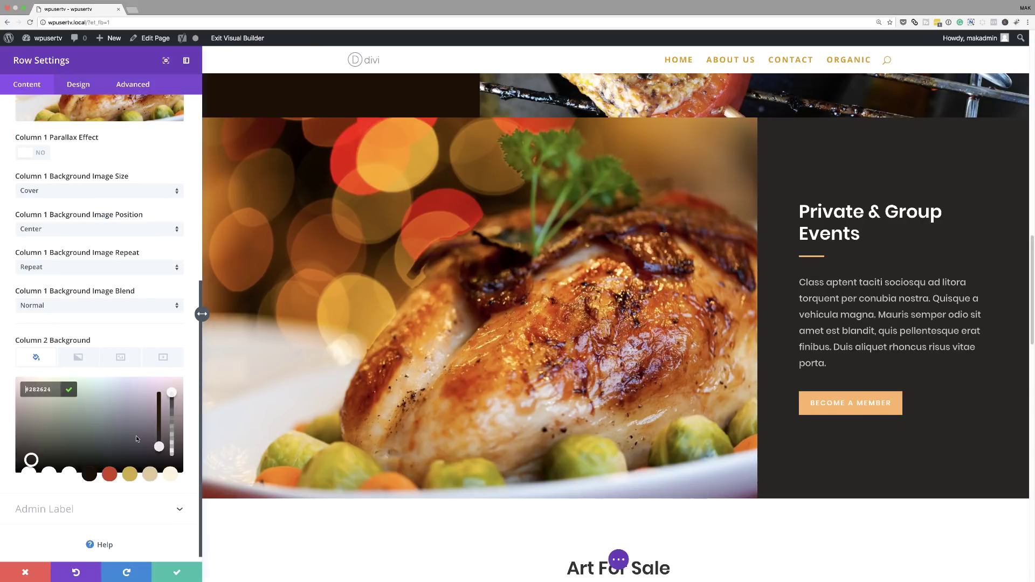
click(110, 478)
scroll(411, 414, down, 6)
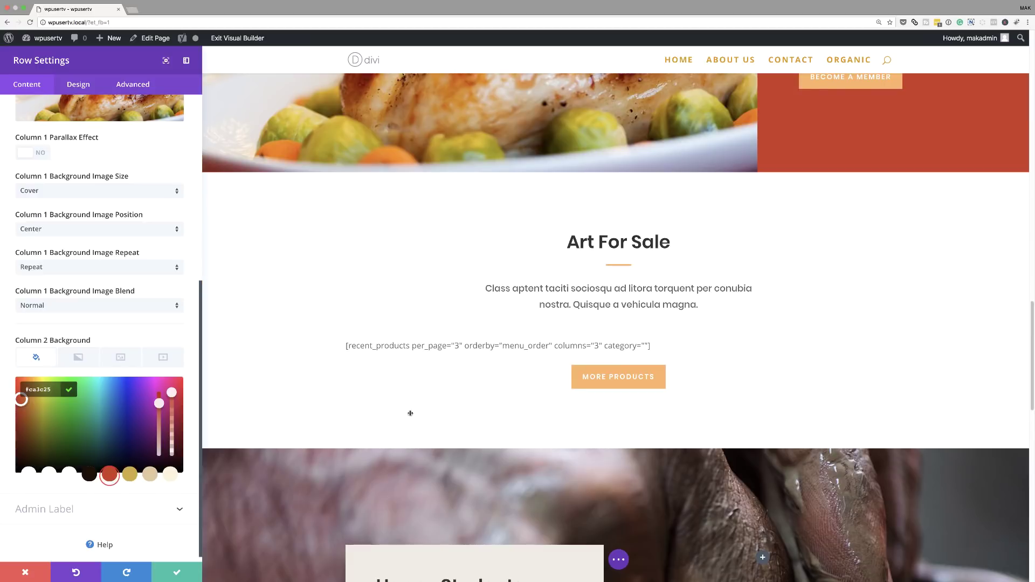
click(178, 573)
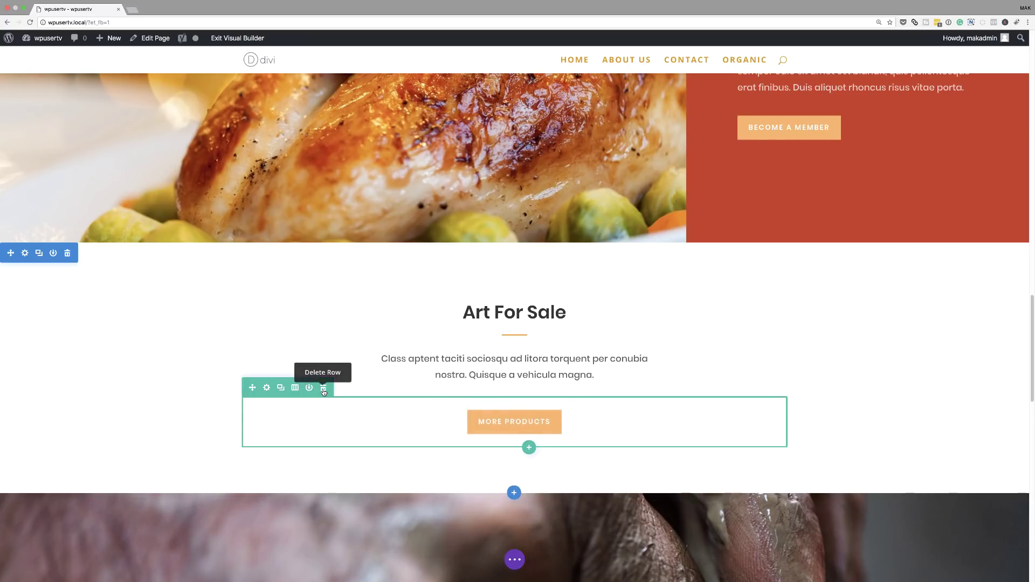
Step: Delete the products shortcode row from the Art For Sale section, and set the section's background to the palette's dark brown, saving the settings
click(323, 388)
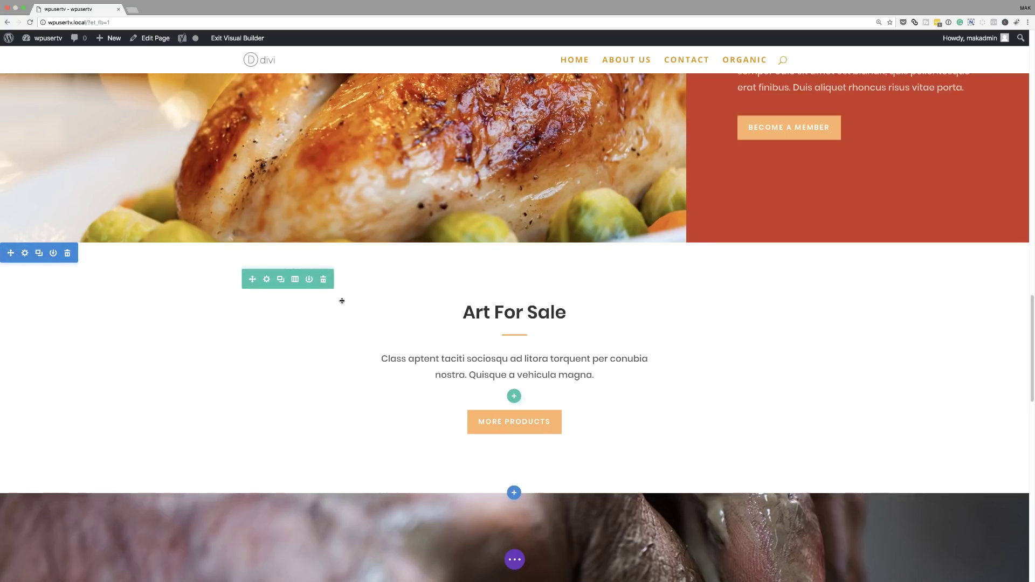
click(24, 253)
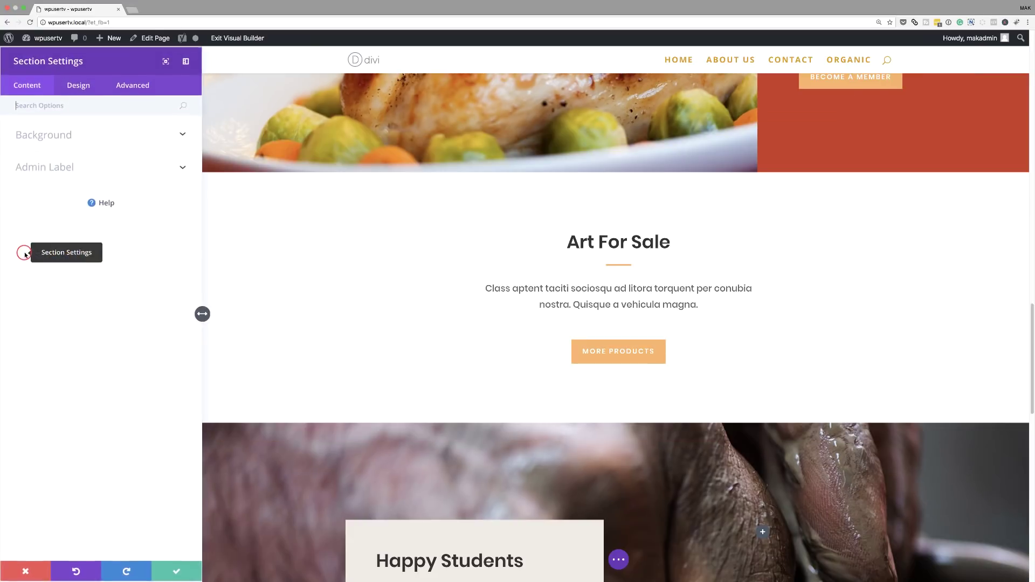
click(62, 138)
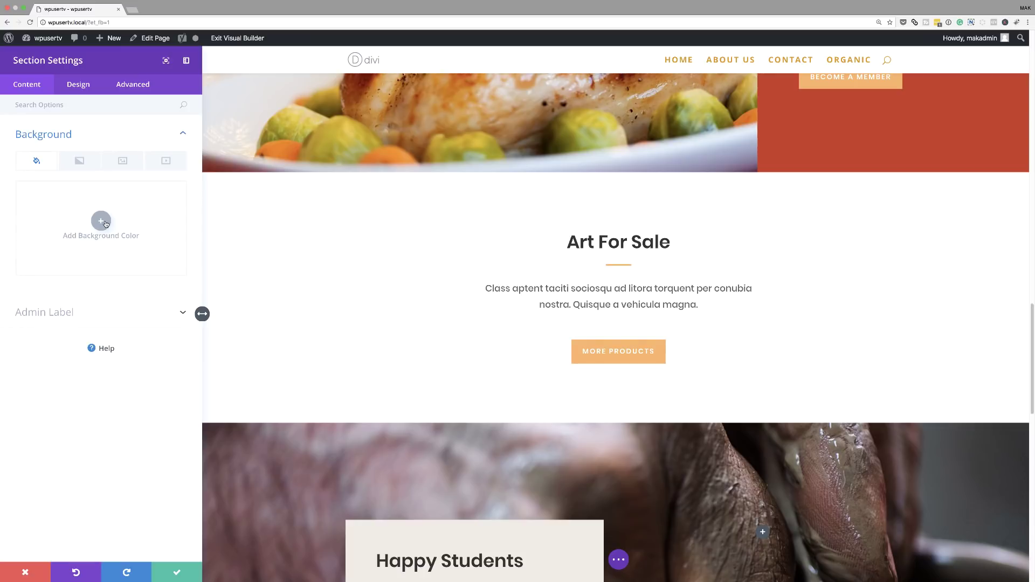
click(101, 221)
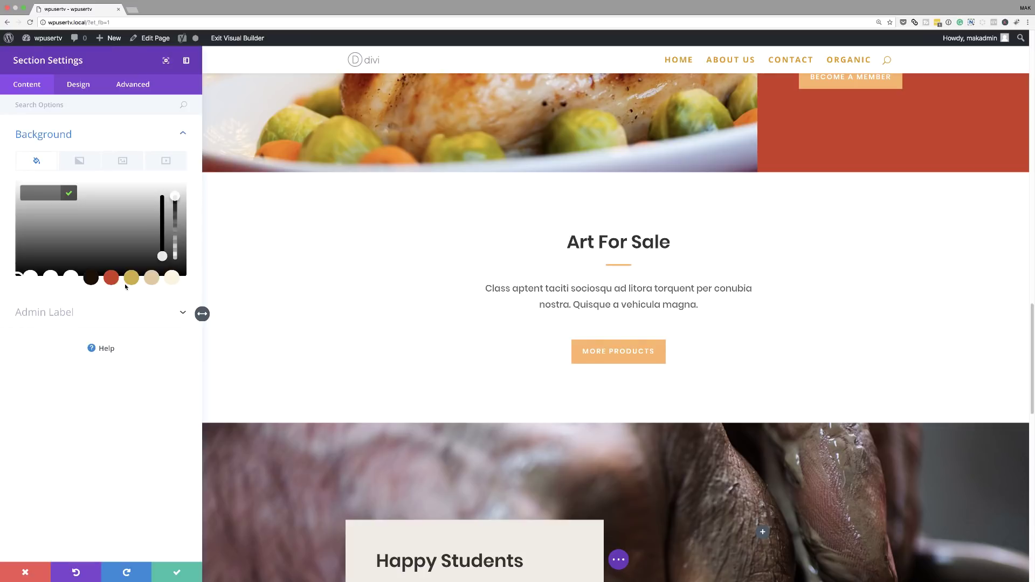
click(91, 279)
key(Return)
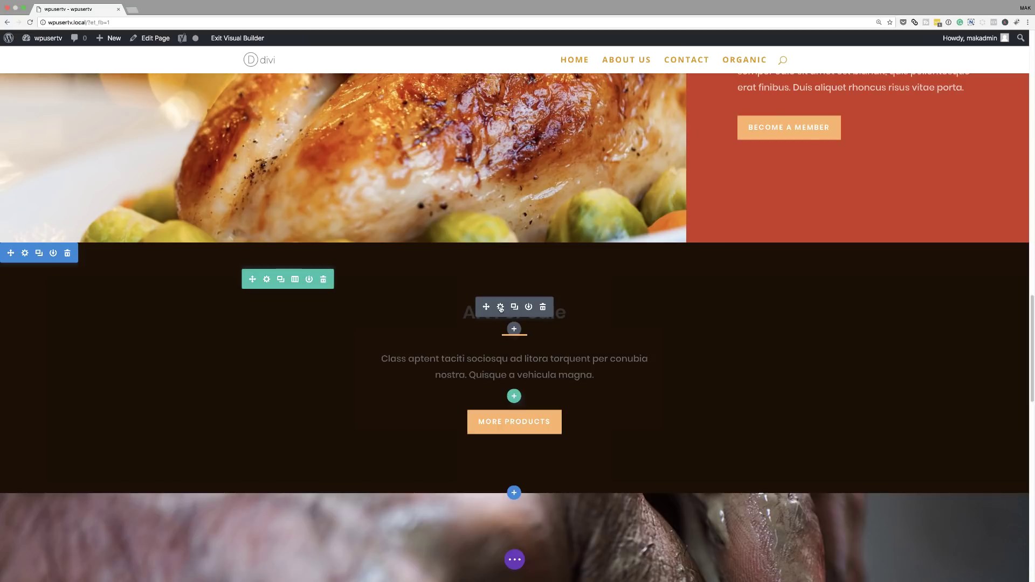
Step: Style the Art For Sale heading 2 text with Light font weight and the palette's tan color, and save the module settings
click(501, 307)
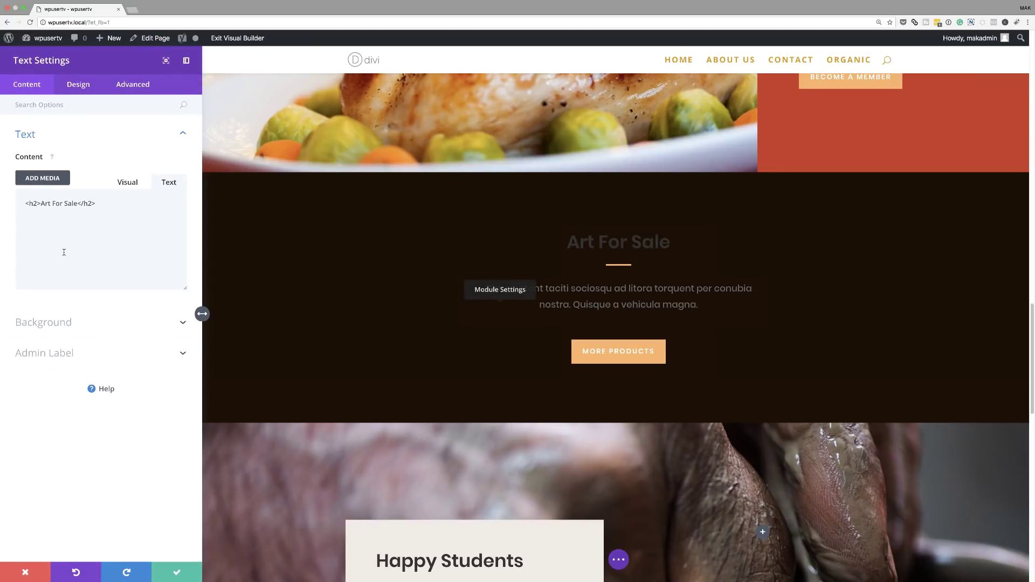
click(78, 86)
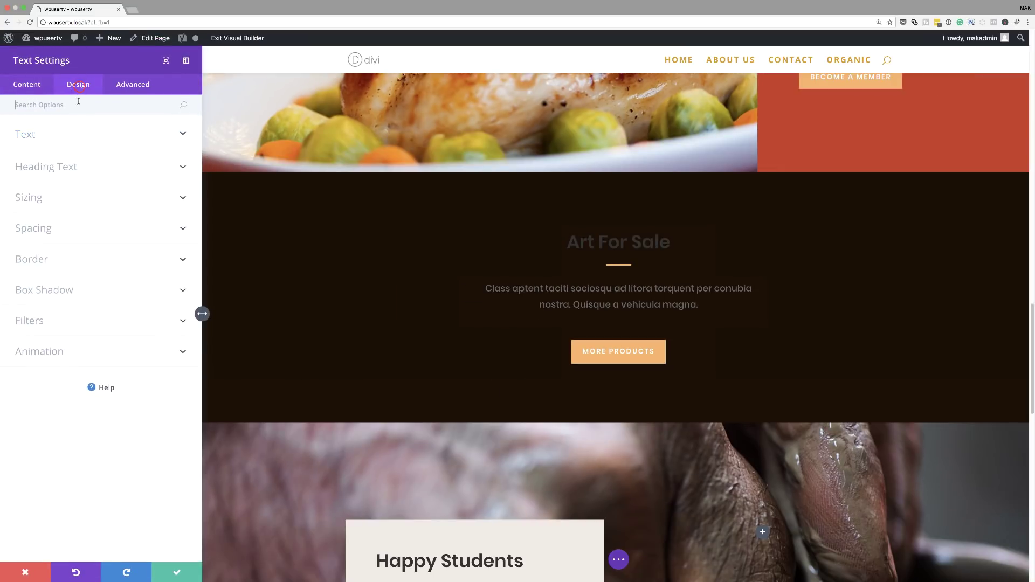
click(49, 168)
click(58, 140)
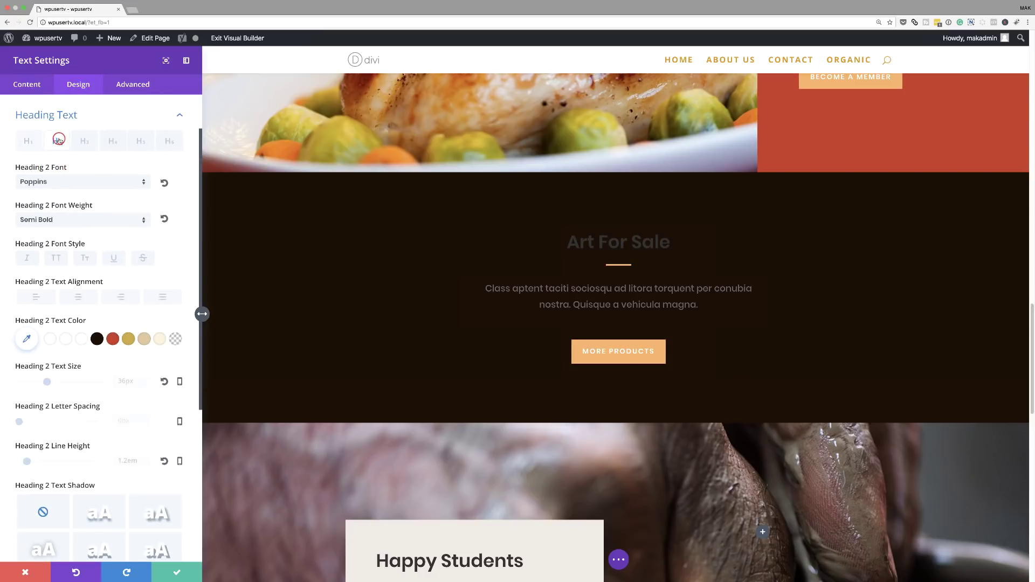
click(63, 220)
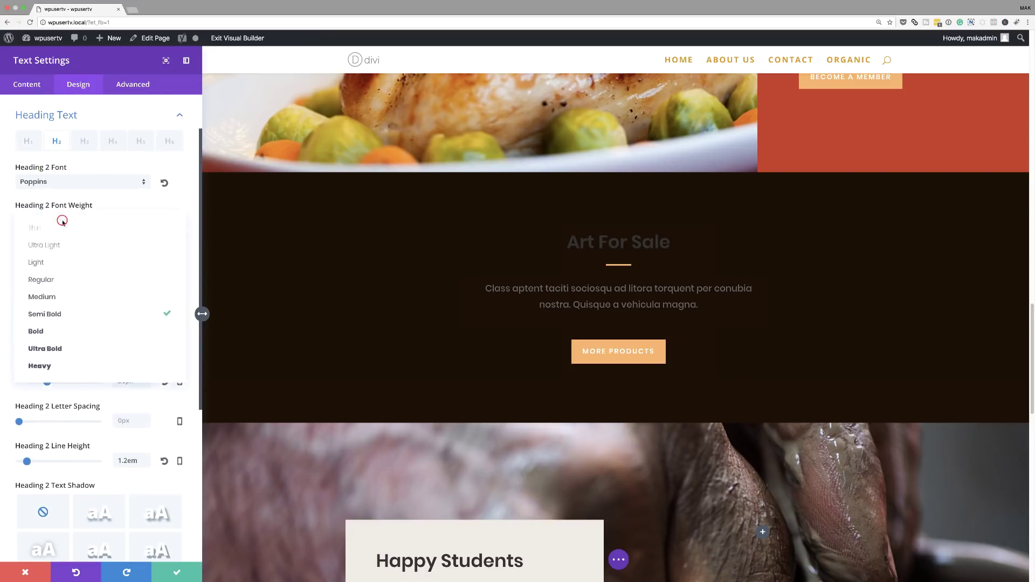
click(56, 262)
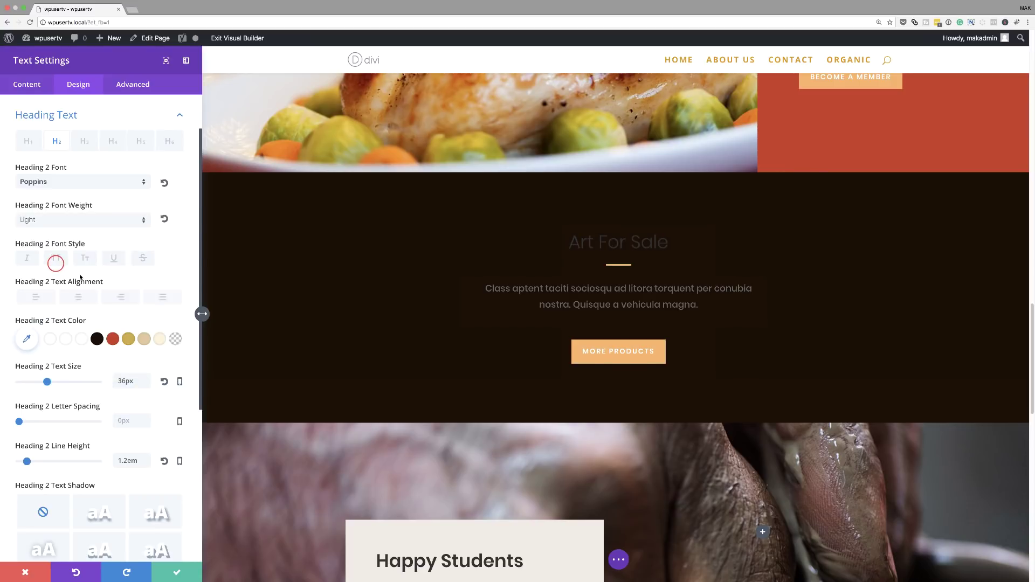
click(143, 339)
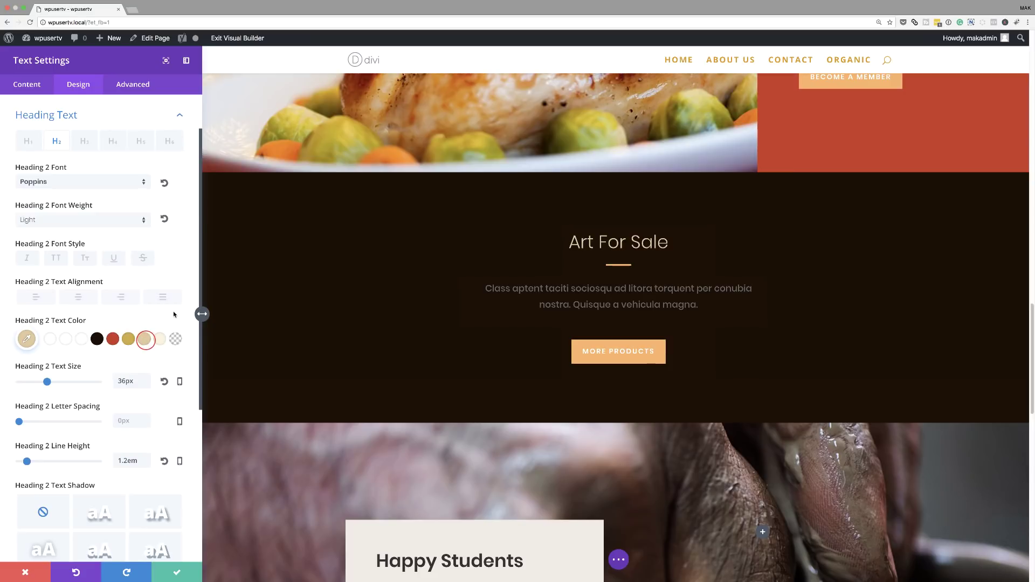
click(177, 576)
Step: Replace the Happy Students section's background image with barbecue-cooking-dinner-83764.jpg from the media library and save the section settings
scroll(281, 410, down, 2)
scroll(290, 398, down, 5)
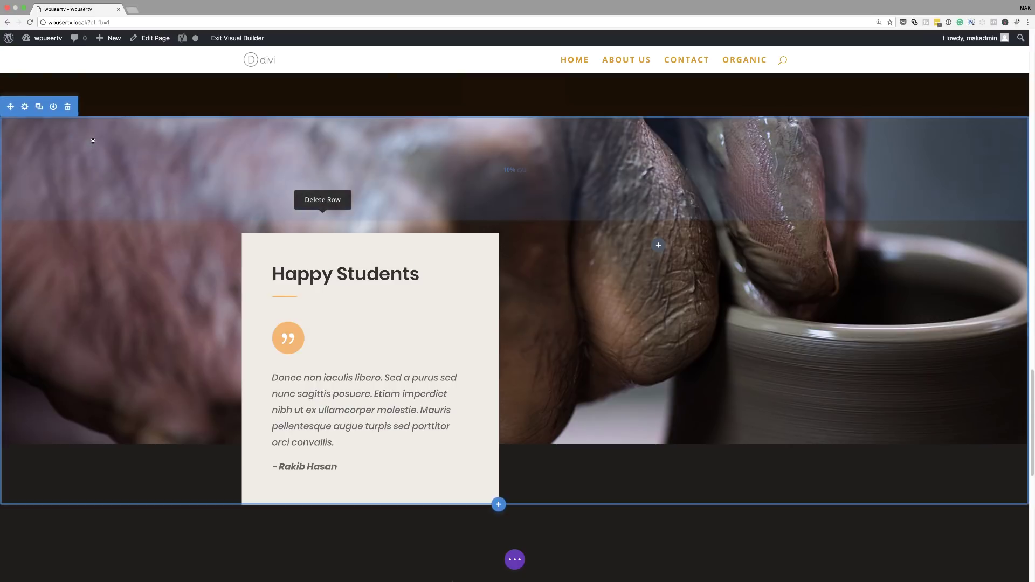
click(24, 106)
click(48, 136)
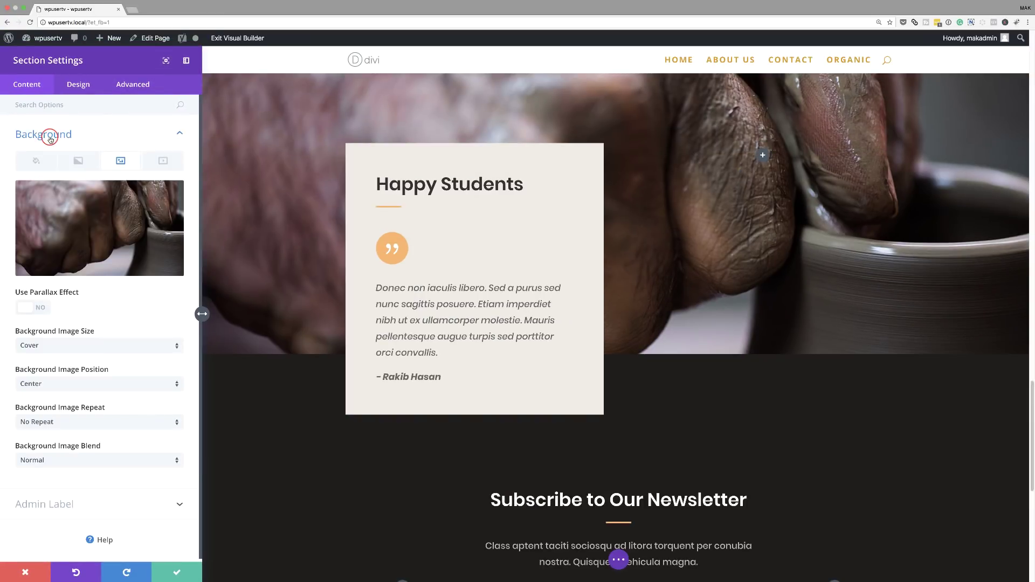
mouse_move(147, 216)
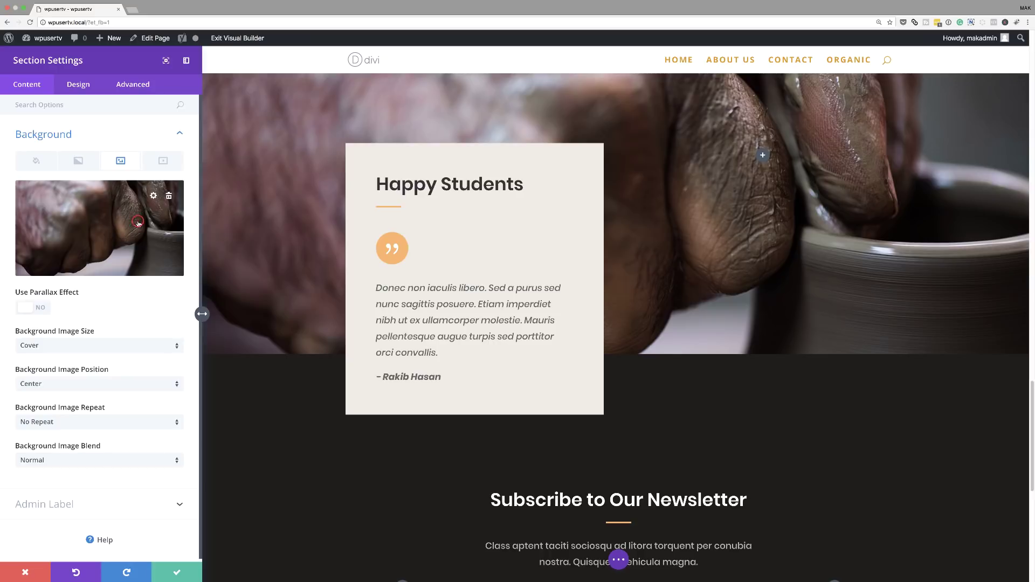
click(138, 222)
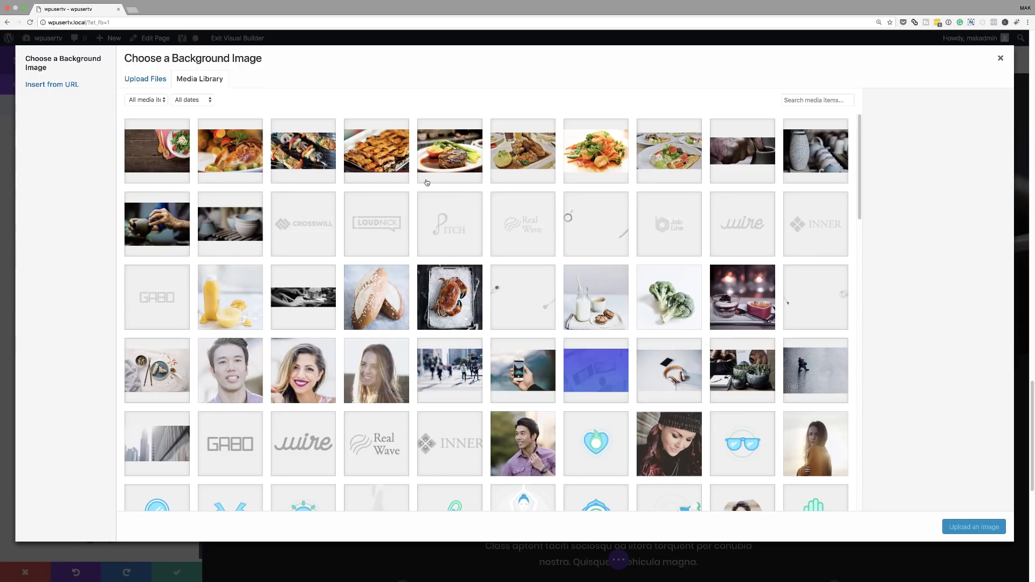
click(392, 154)
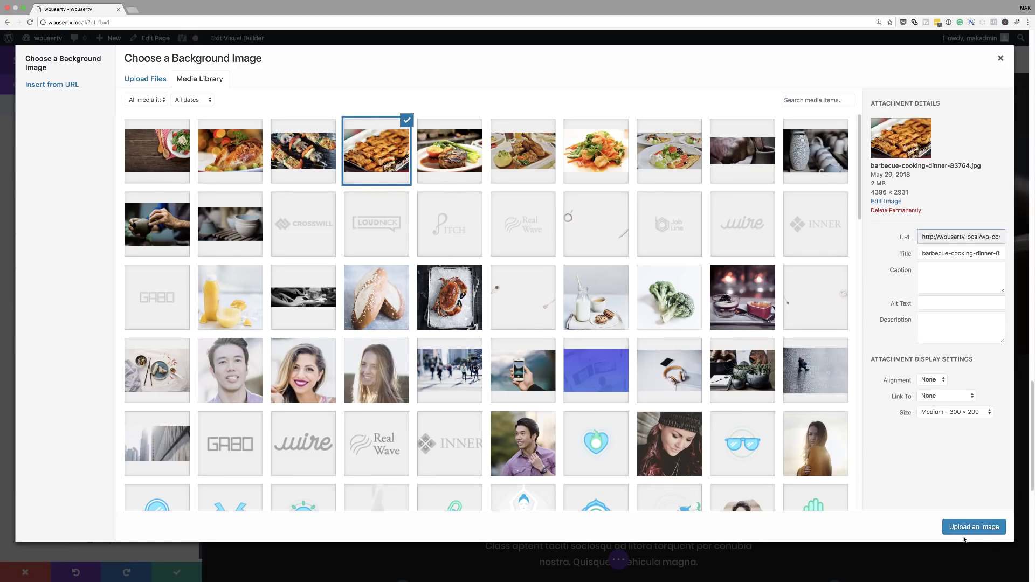
click(983, 531)
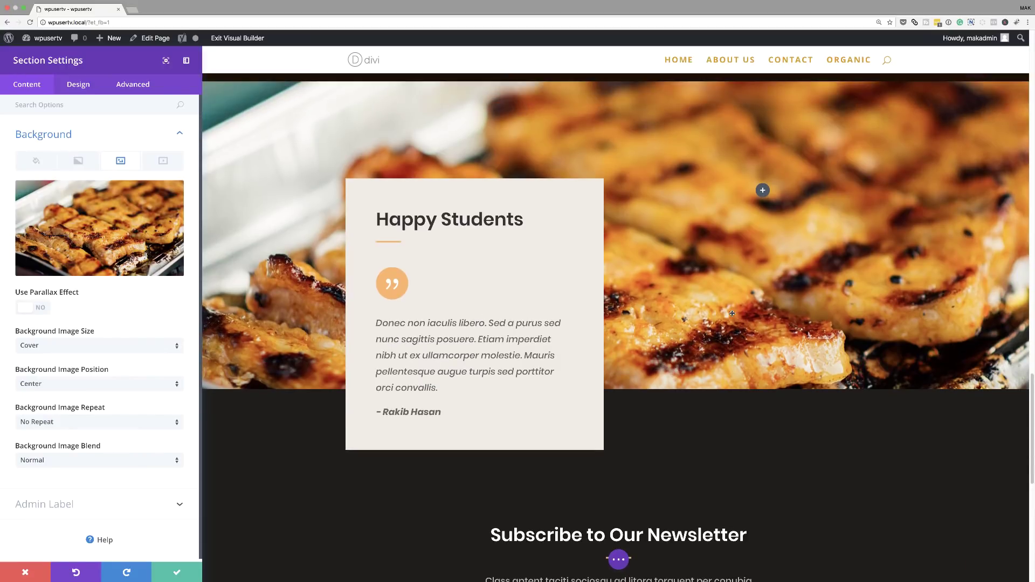
scroll(657, 301, up, 1)
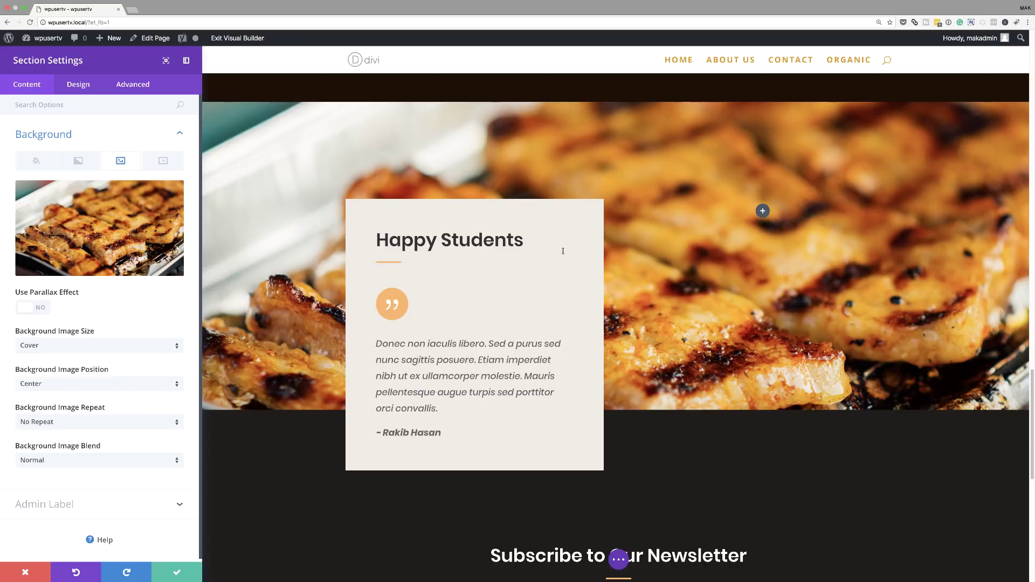
click(178, 571)
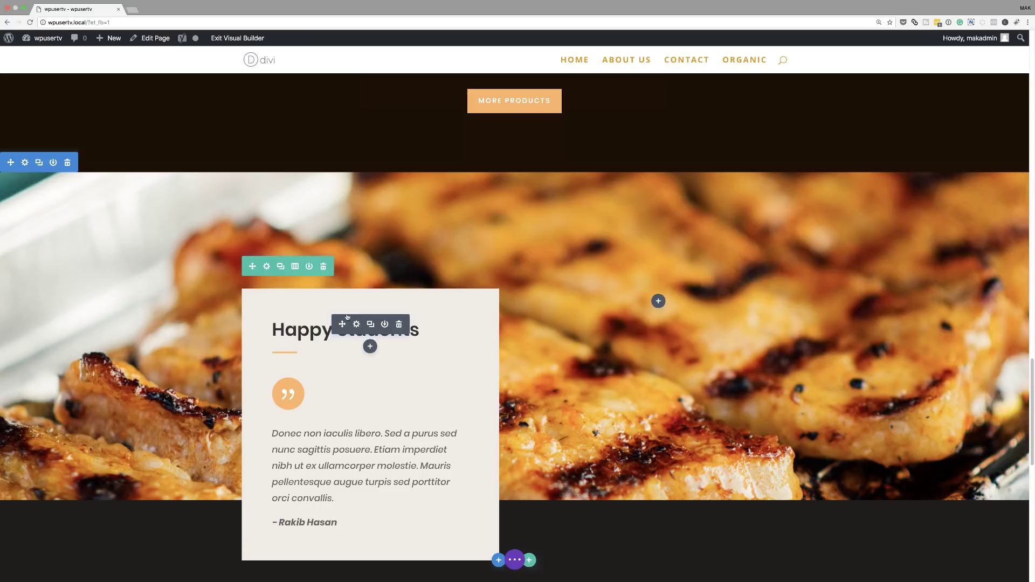
Step: Set the column 1 background of the Happy Students row to the palette's red (#ca3c25) and save the row settings
click(267, 267)
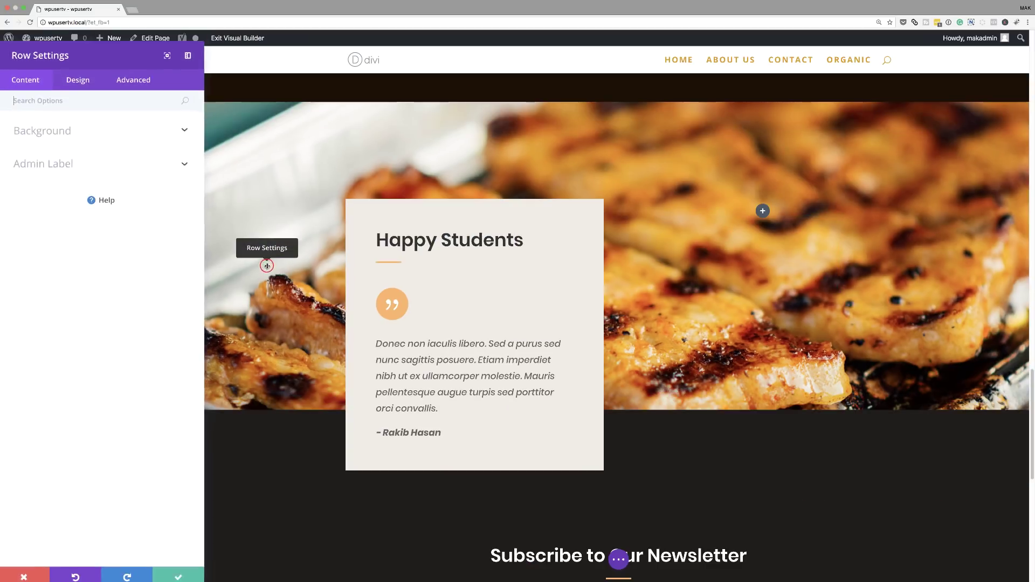
click(59, 136)
click(127, 369)
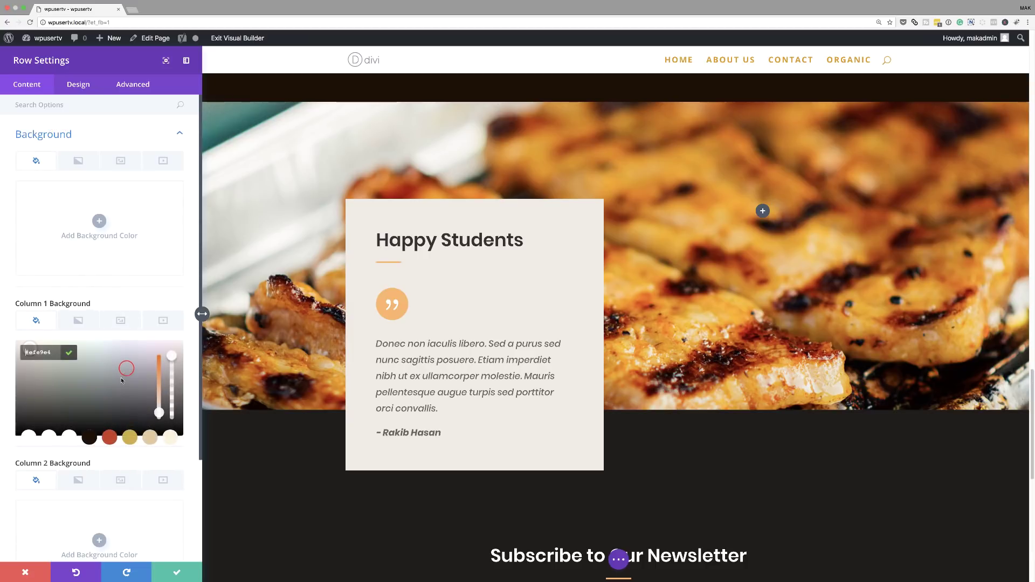
click(109, 437)
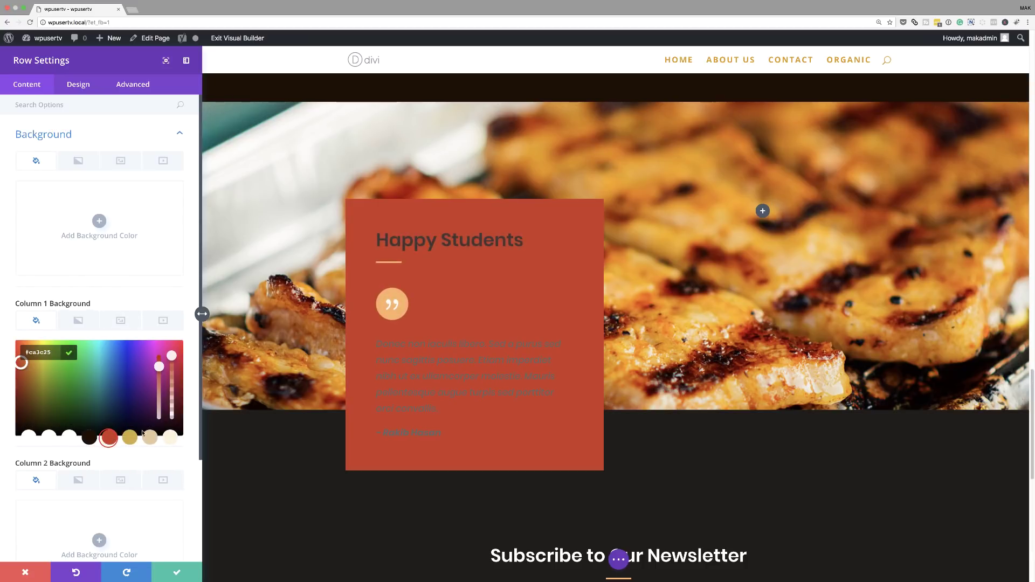
click(178, 575)
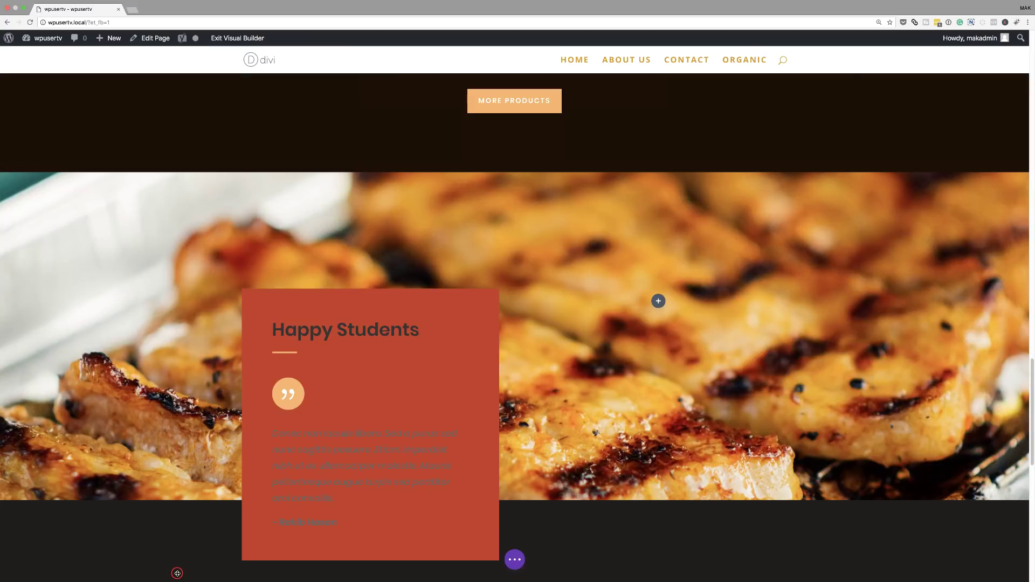
Step: Add portrait-02.jpg from the media library as the portrait image of the Happy Students testimonial
scroll(358, 396, down, 2)
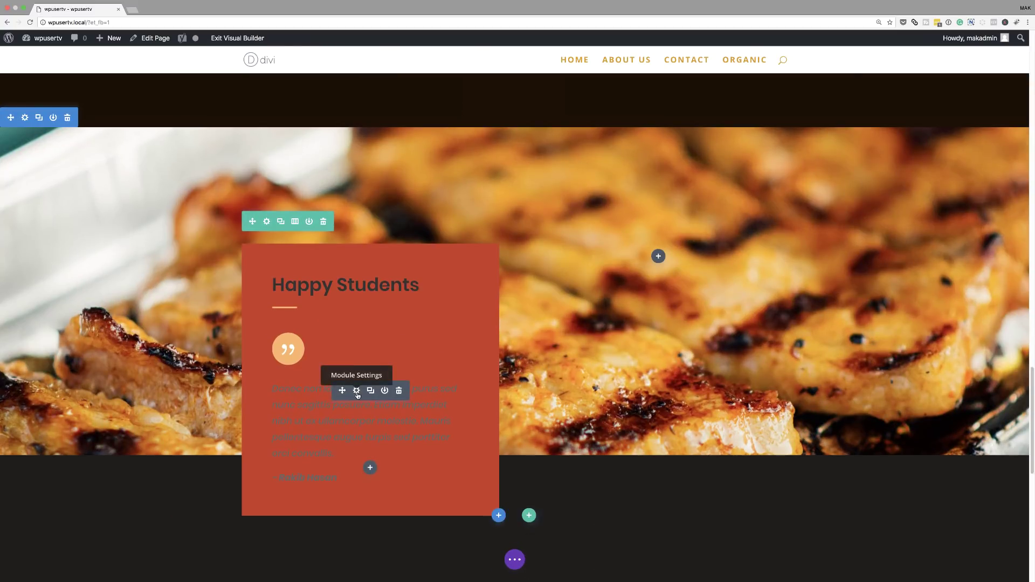
click(356, 392)
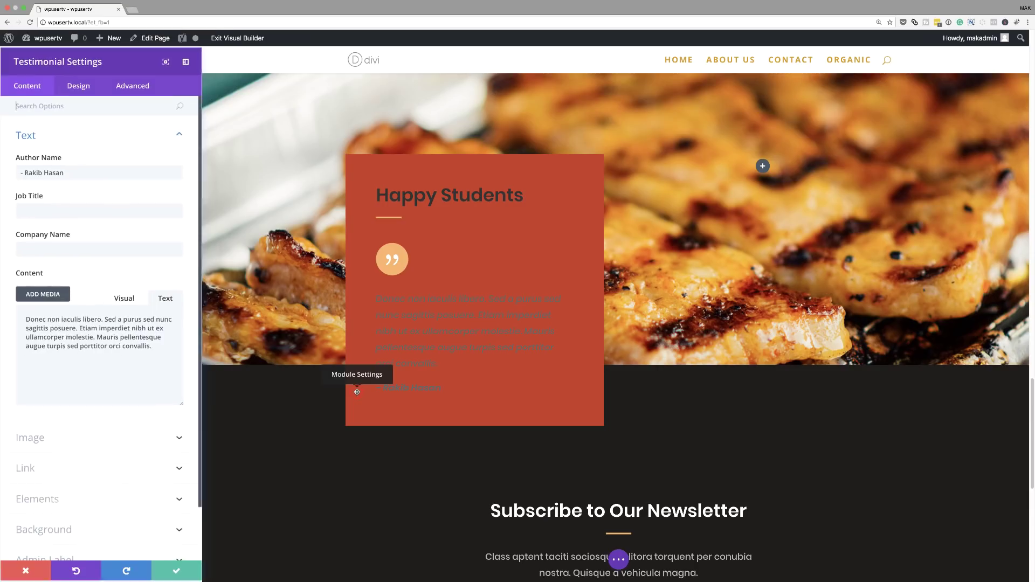
scroll(138, 338, down, 2)
scroll(138, 338, down, 1)
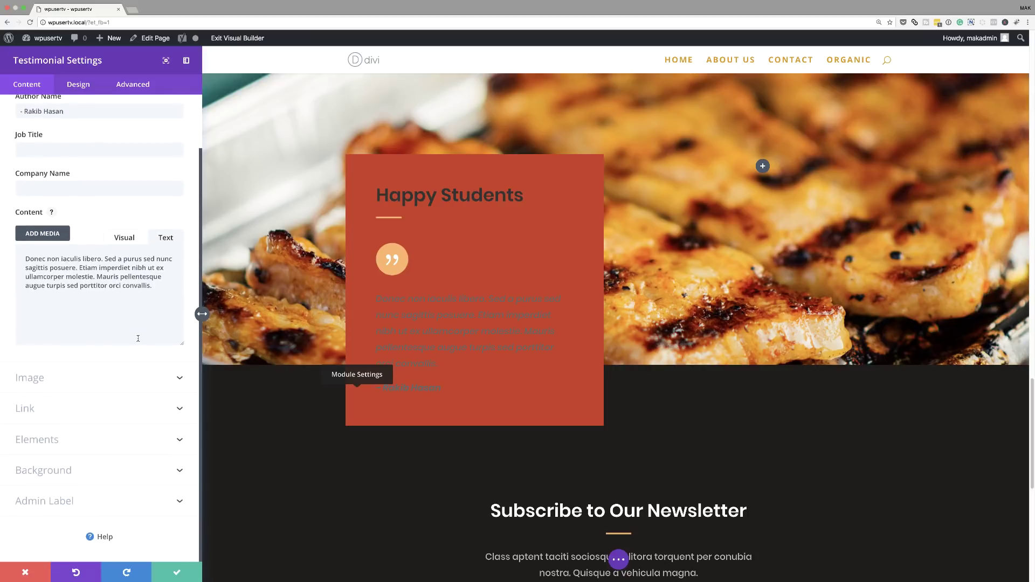
click(40, 381)
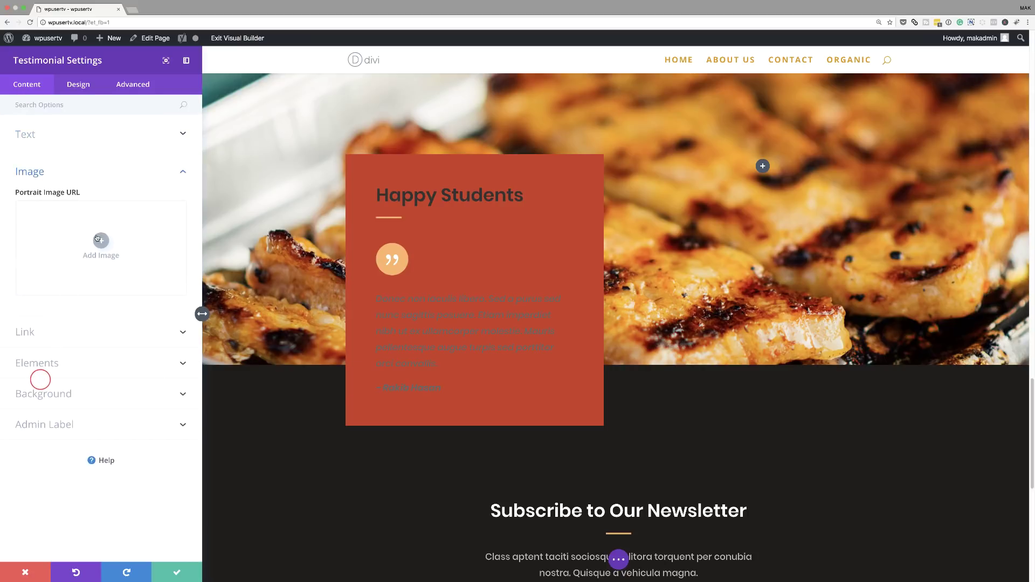
click(99, 238)
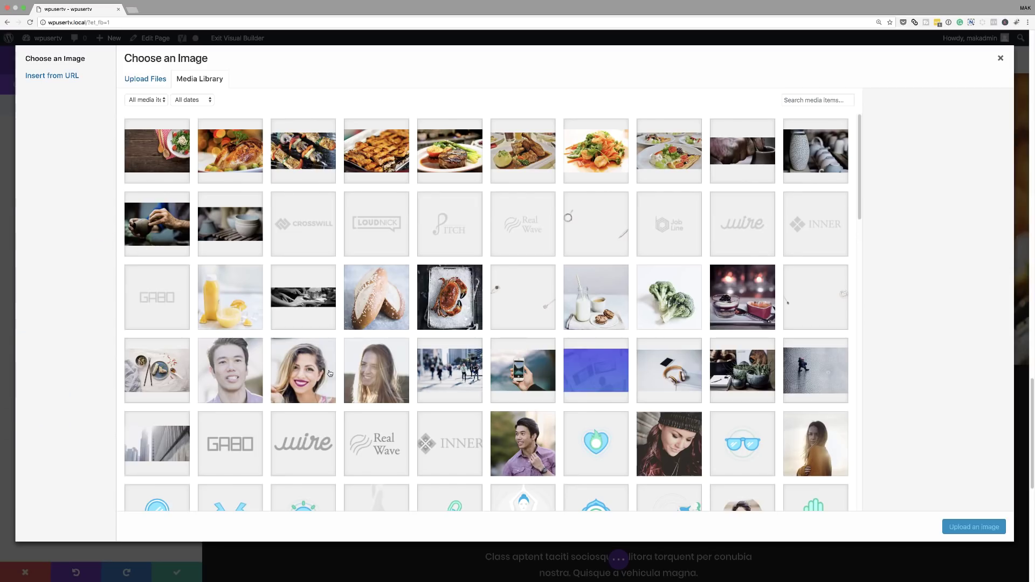
click(311, 383)
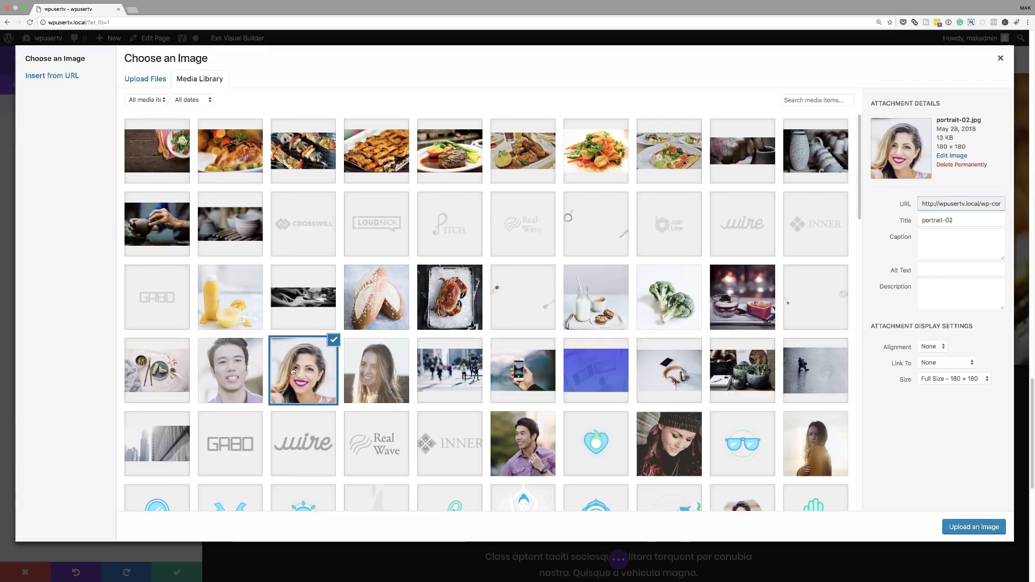
click(959, 530)
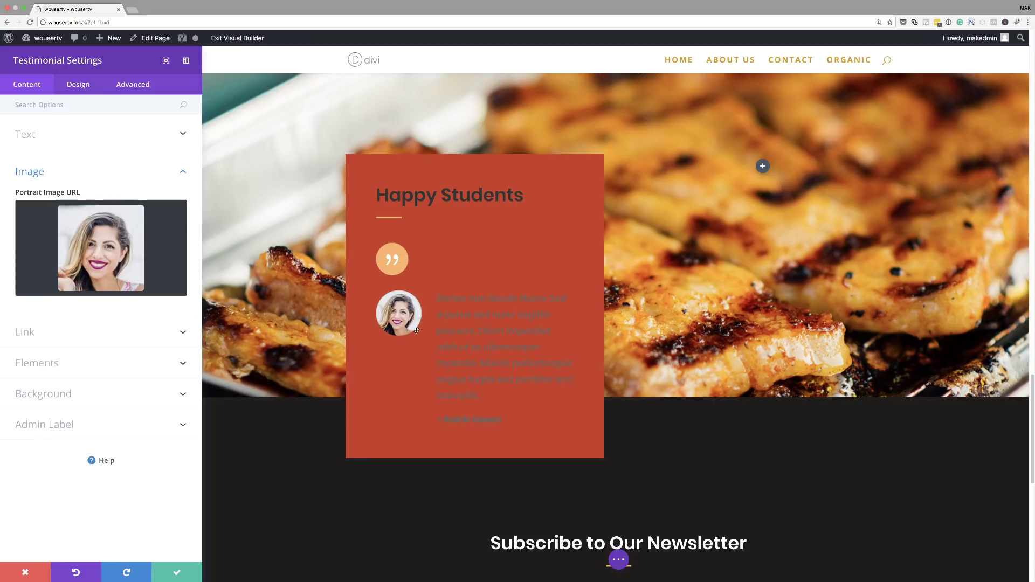
Step: Set the Happy Students testimonial's body text color to the palette's cream (#fcf2db) and save the module settings
click(77, 85)
click(33, 171)
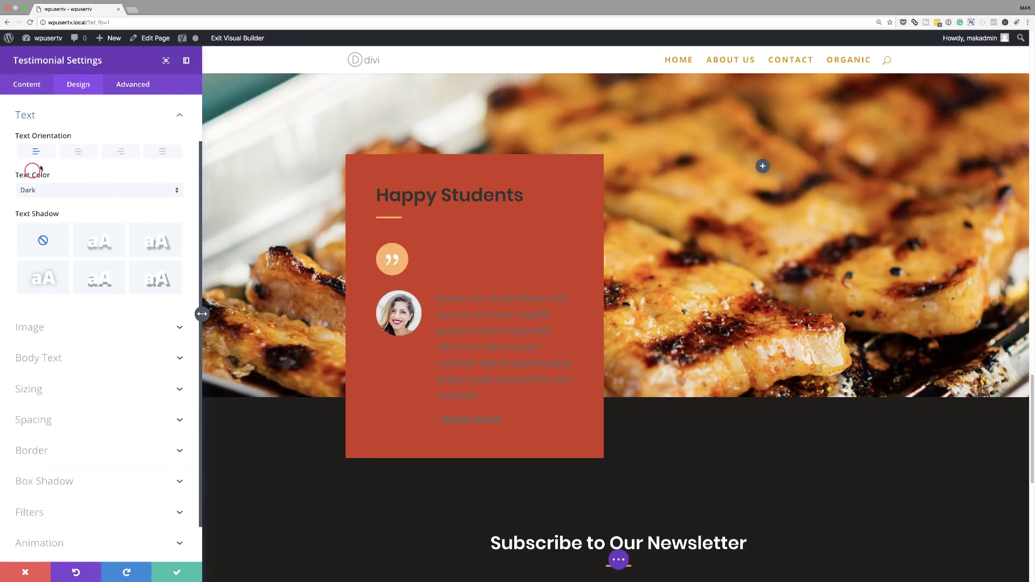
click(55, 362)
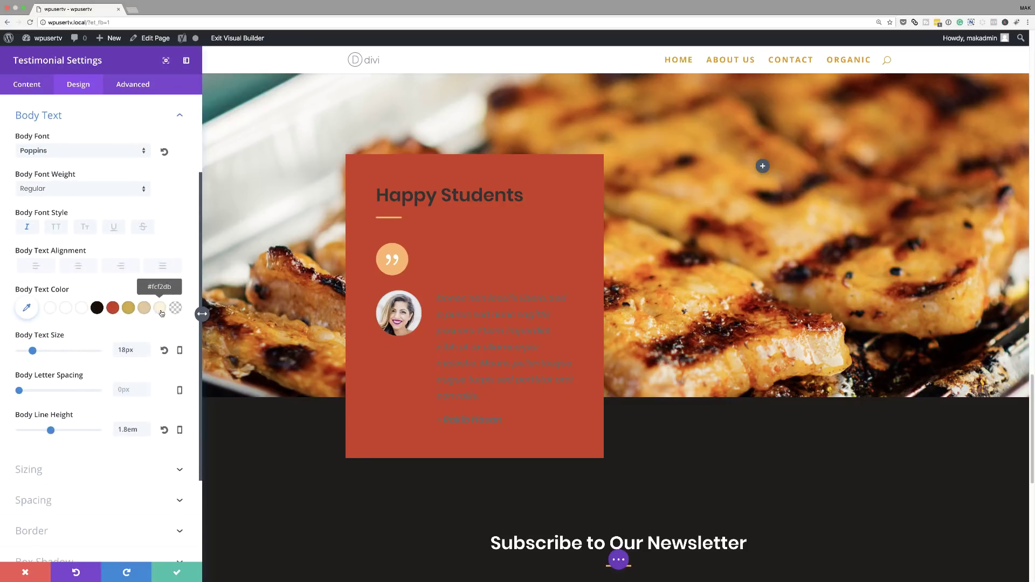
click(160, 308)
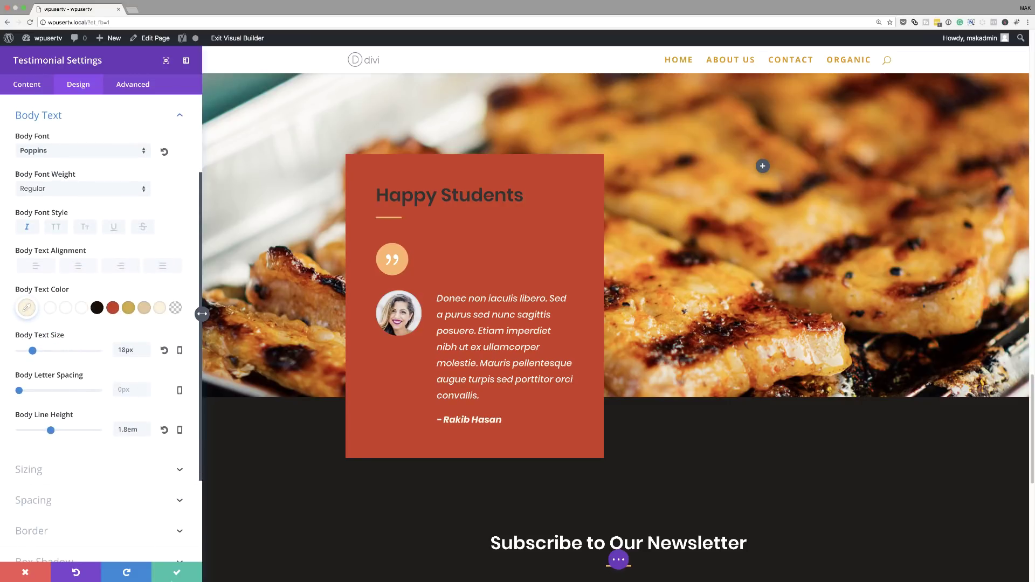
click(177, 574)
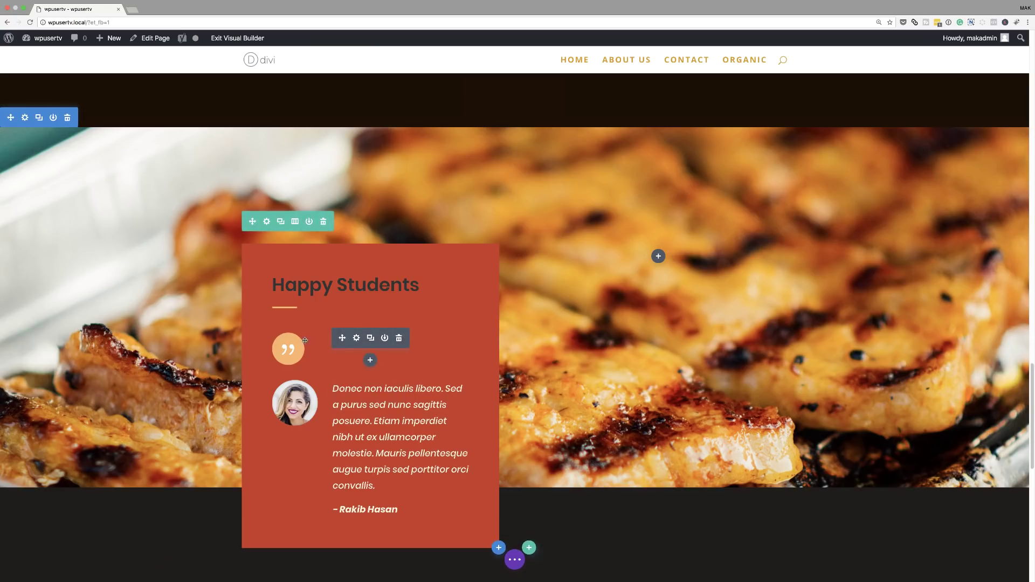
Step: Delete the quote icon module, then style the Happy Students heading 2 with Light font weight and the palette's cream color, and save
click(400, 339)
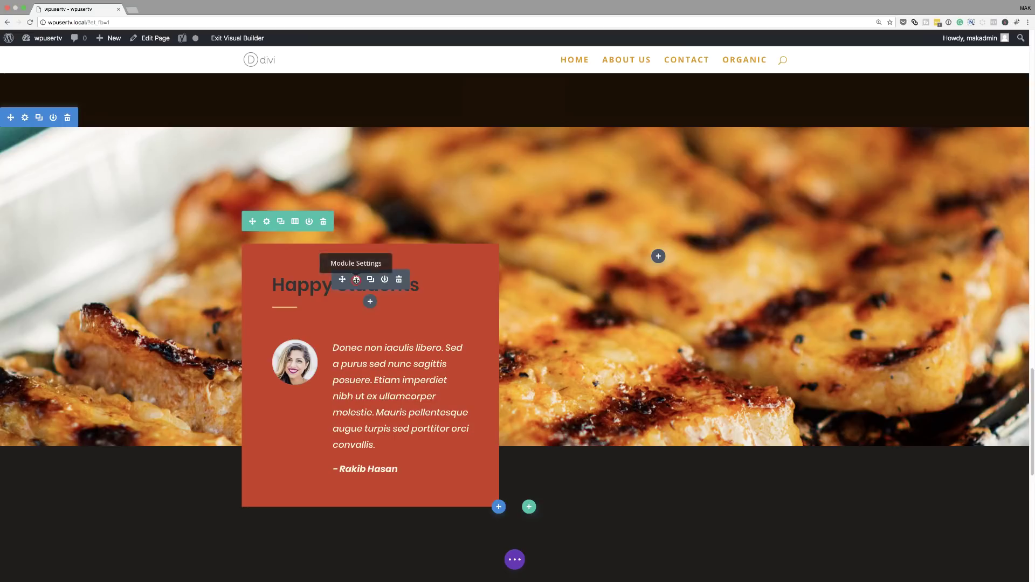
click(356, 279)
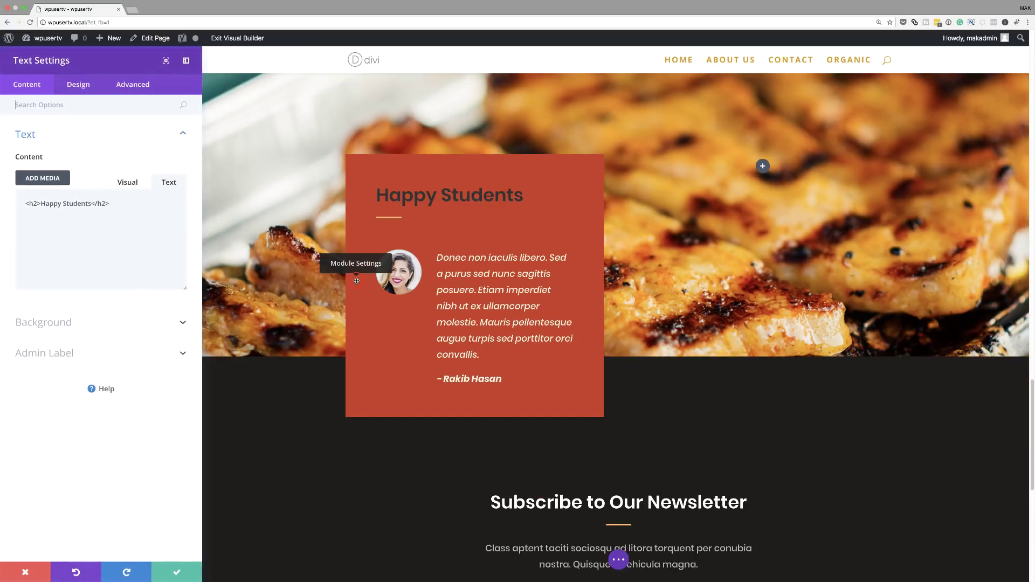
click(82, 85)
click(45, 168)
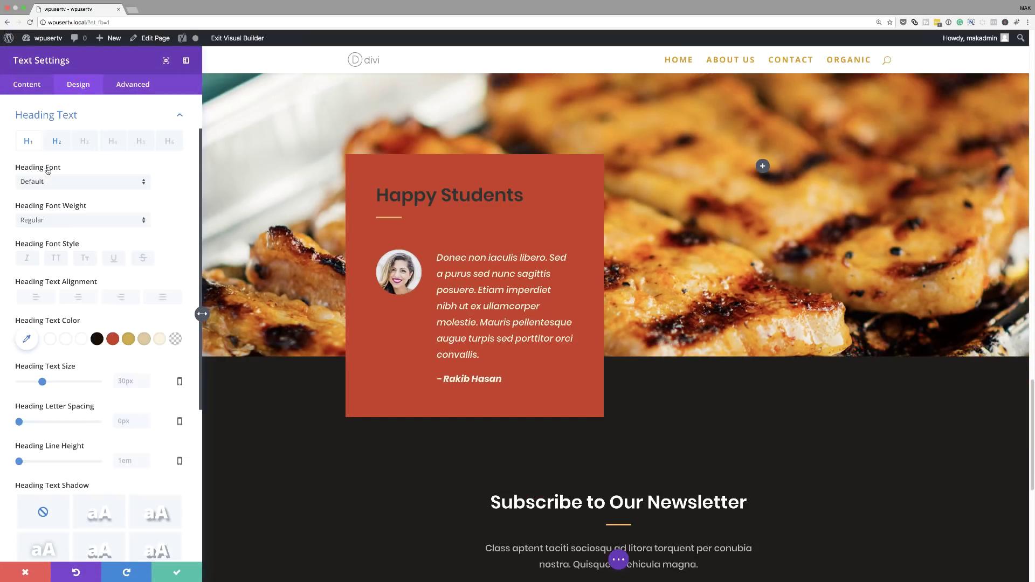
click(61, 144)
click(54, 219)
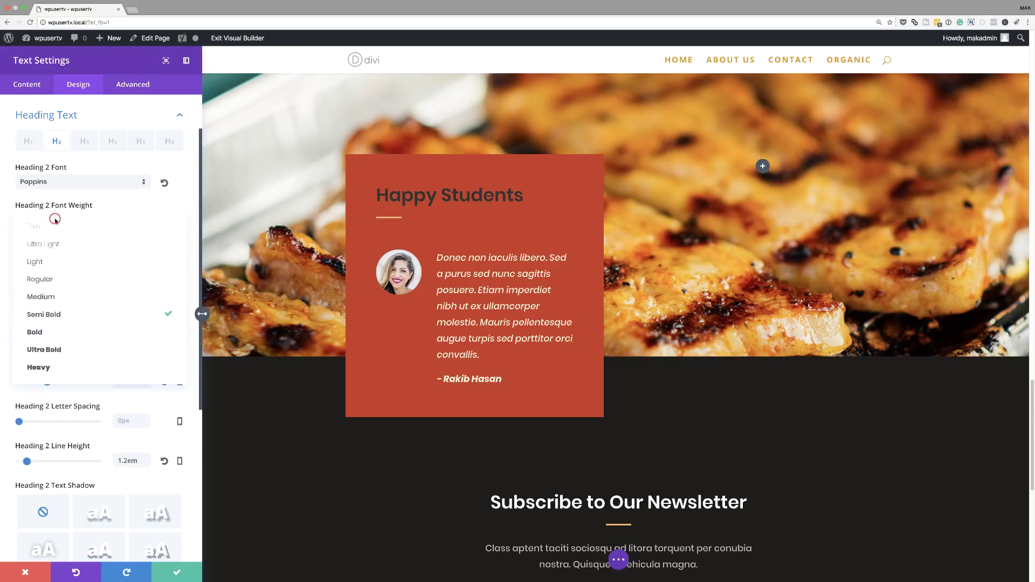
click(50, 264)
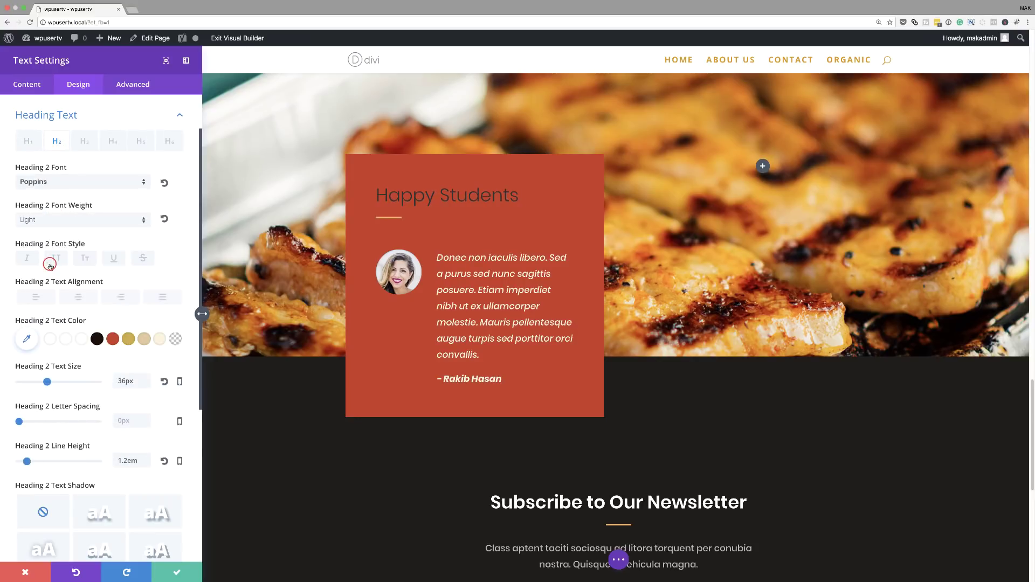
click(160, 340)
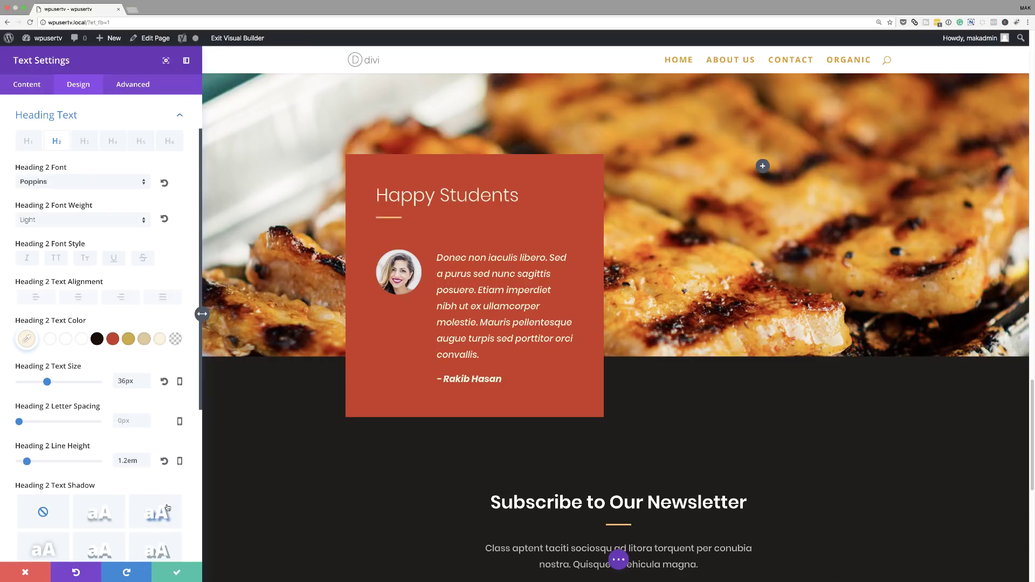
click(178, 572)
Step: Set the Facebook icon's background in the footer's social media follow module to the palette's red (#ca3c25) and save the network settings
scroll(113, 398, down, 10)
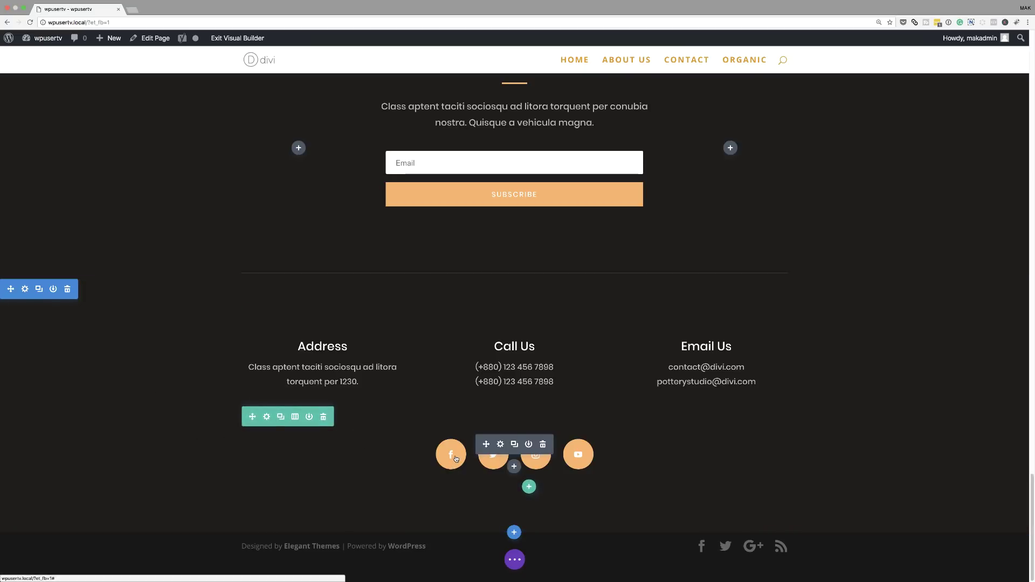
click(500, 445)
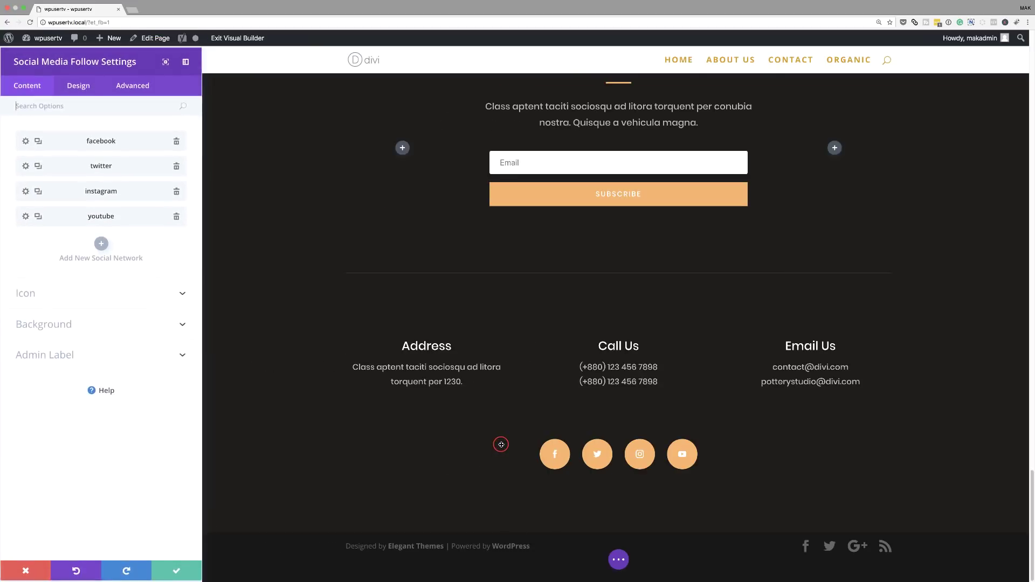
click(25, 141)
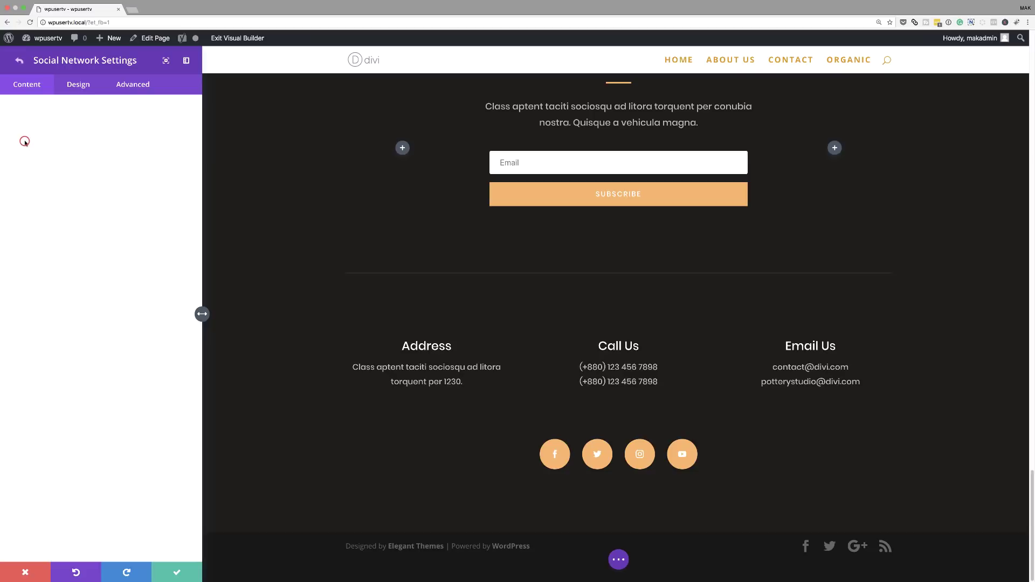
click(45, 244)
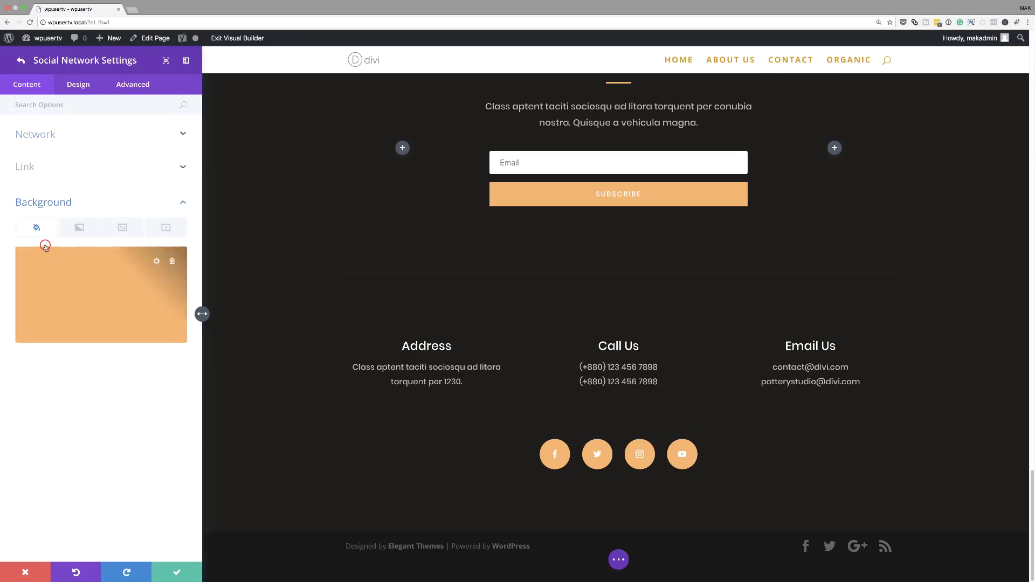
click(142, 279)
click(111, 345)
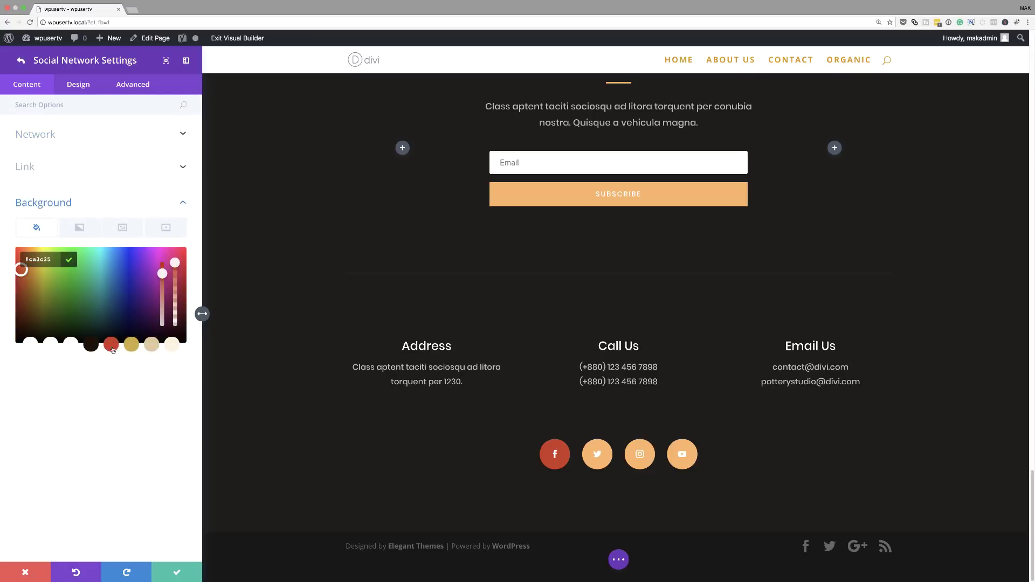
click(176, 572)
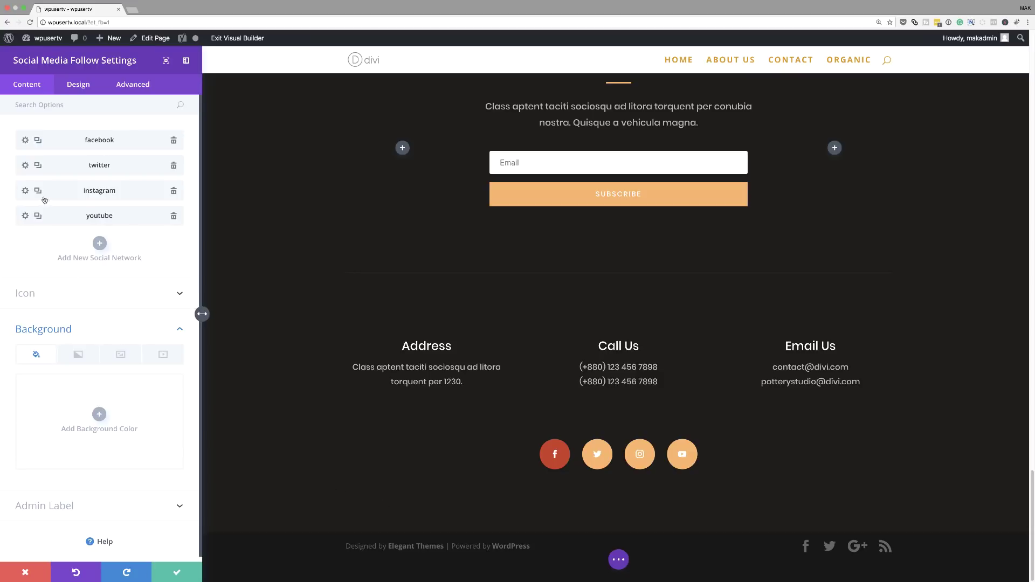
Step: Set the Twitter icon's background in the social media follow module to the palette's red (#ca3c25)
click(25, 166)
click(129, 291)
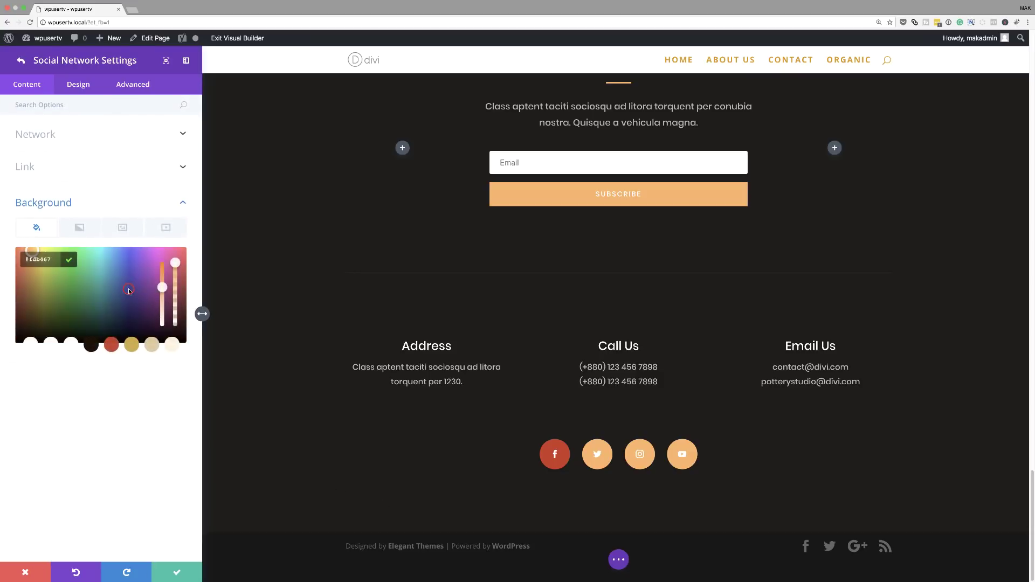
click(111, 347)
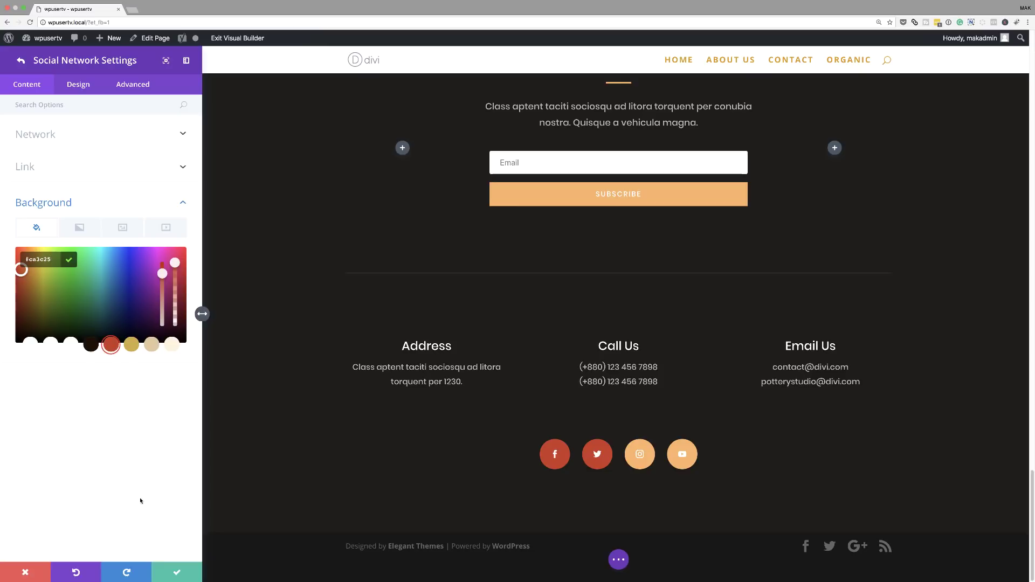
click(21, 60)
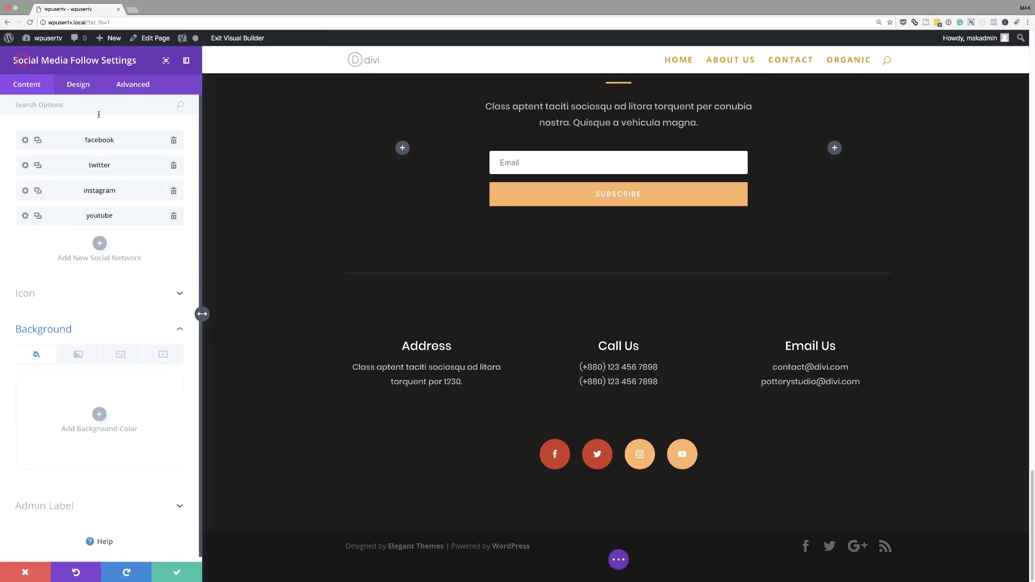
Step: Set the Instagram and YouTube icon backgrounds in the social media follow module to the palette's red (#ca3c25)
click(25, 191)
click(115, 302)
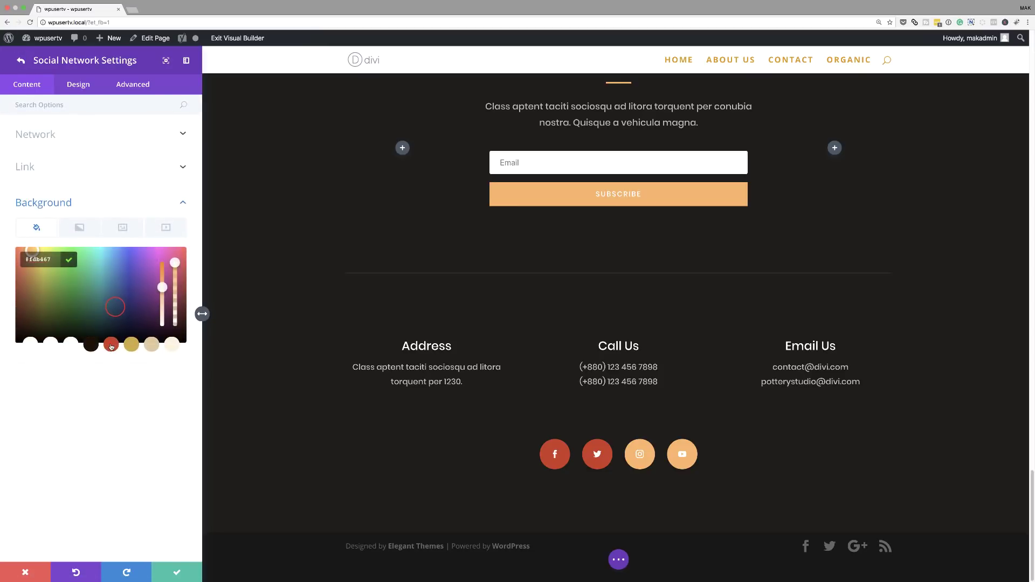
click(111, 348)
click(20, 60)
click(25, 215)
click(89, 277)
click(111, 347)
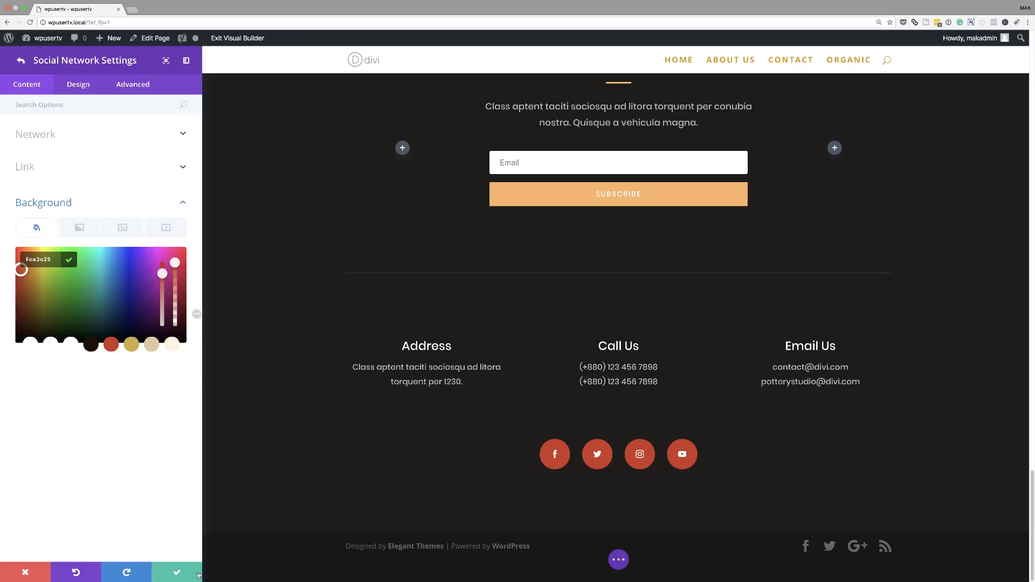
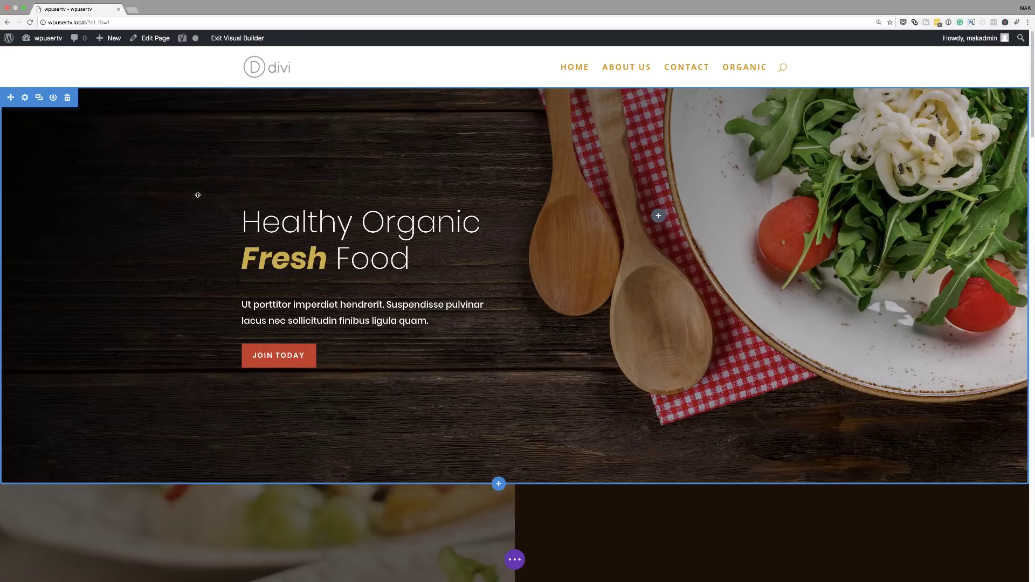
Step: Review the food page's hero heading and button and the About Our Studio and Take a Class sections
scroll(190, 251, down, 3)
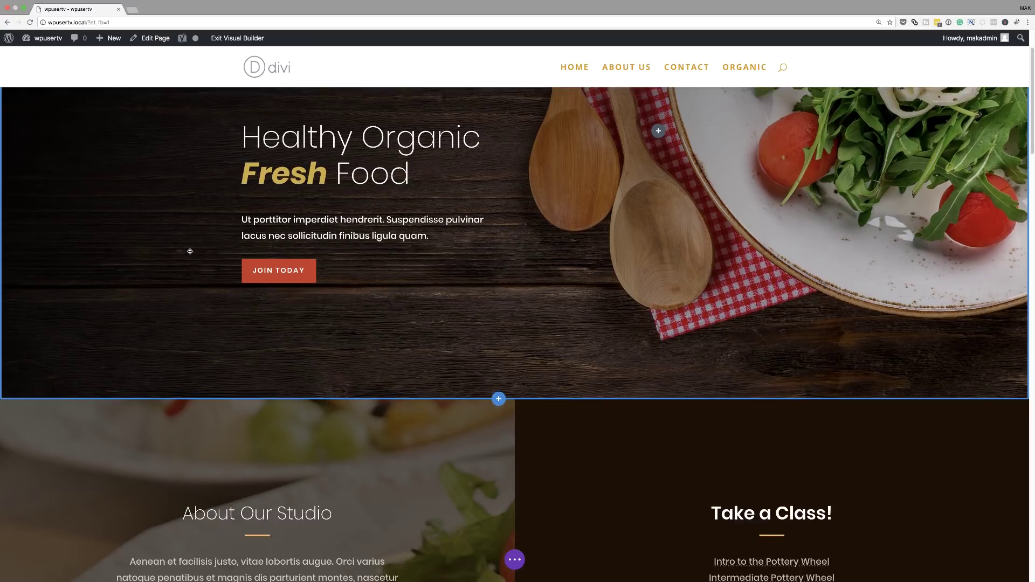
scroll(190, 251, down, 3)
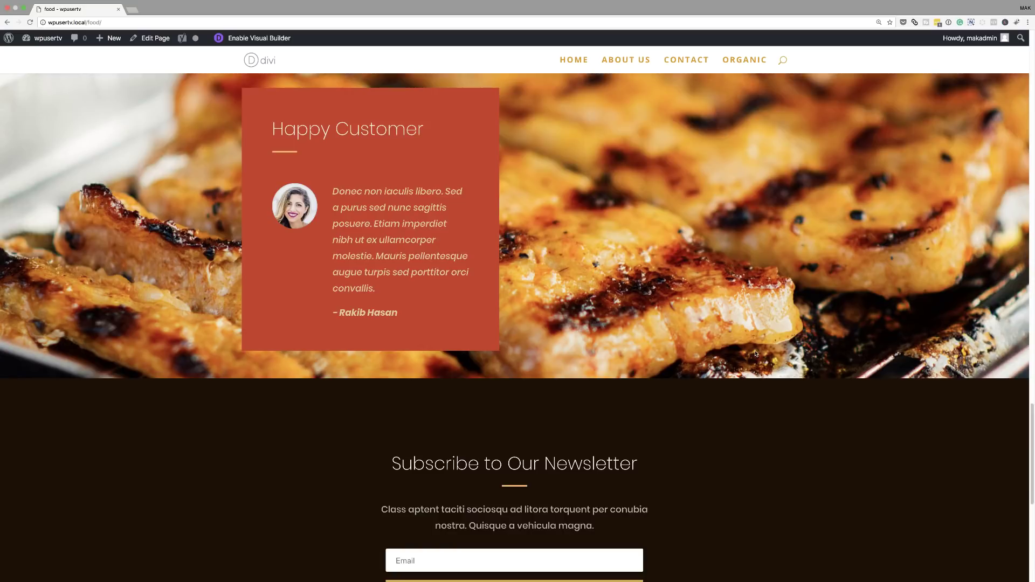
scroll(755, 353, up, 15)
drag(243, 208, 412, 281)
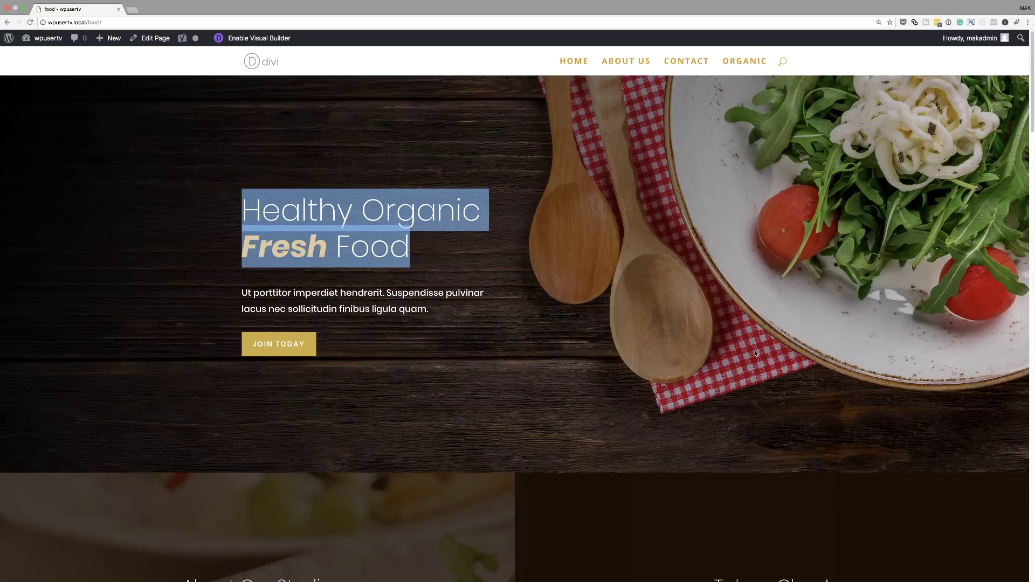
click(412, 280)
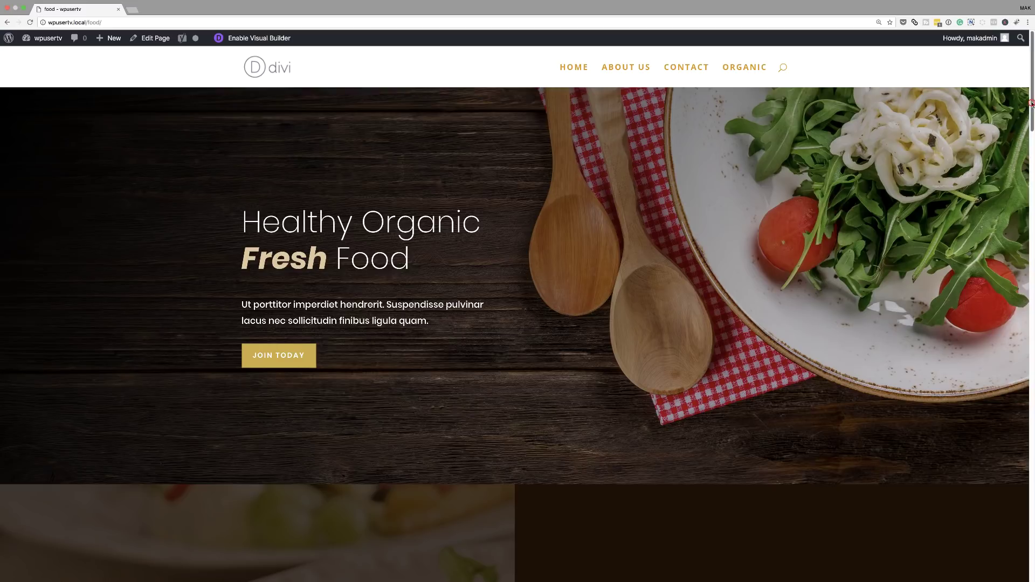
drag(1032, 104, 1032, 127)
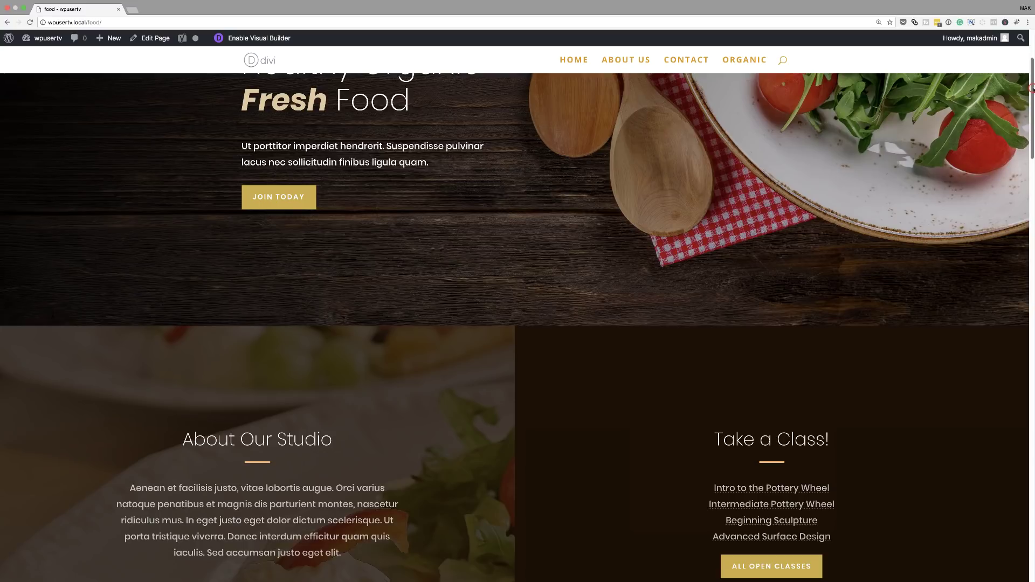
drag(1032, 89, 1032, 142)
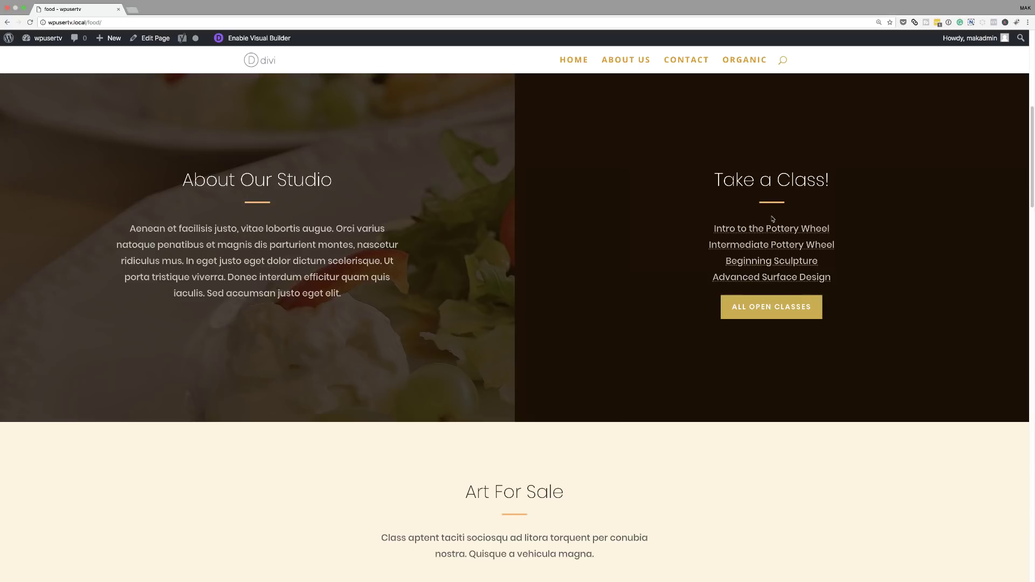
scroll(663, 350, up, 2)
scroll(654, 354, up, 5)
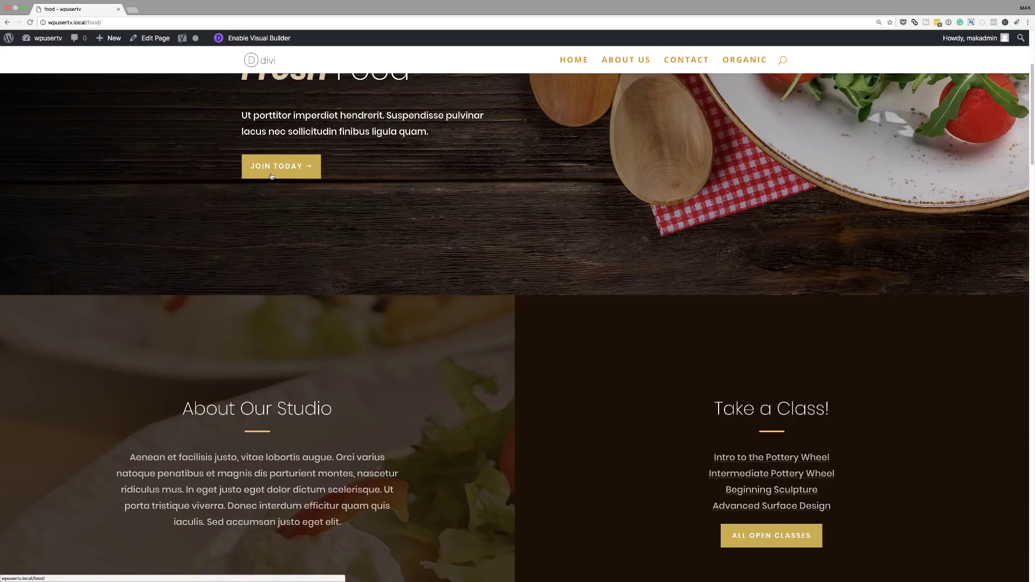
Step: Examine the finished food page's remaining sections from Take a Class and Art For Sale down to the footer's social icons
scroll(665, 416, down, 2)
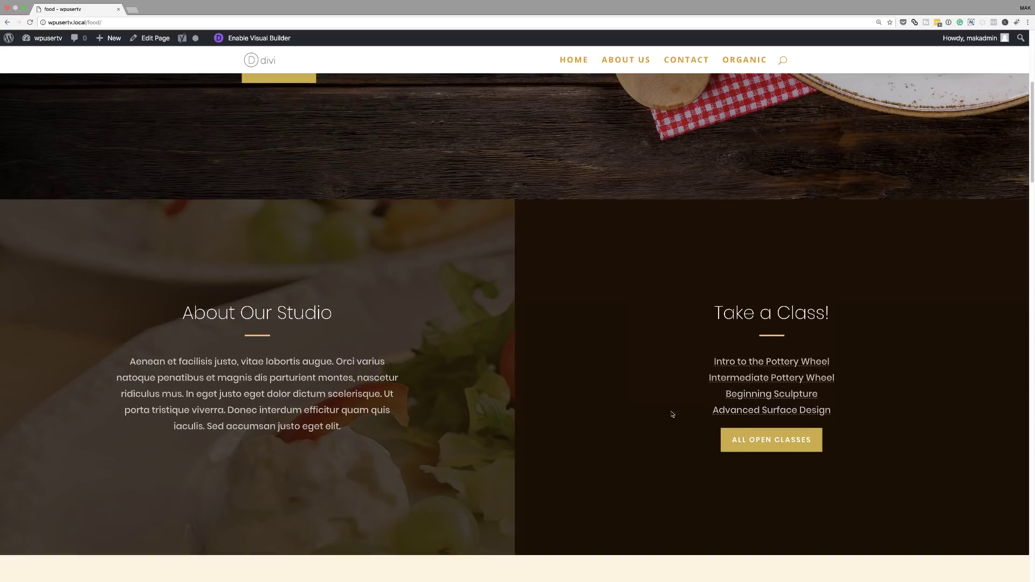
scroll(683, 439, down, 6)
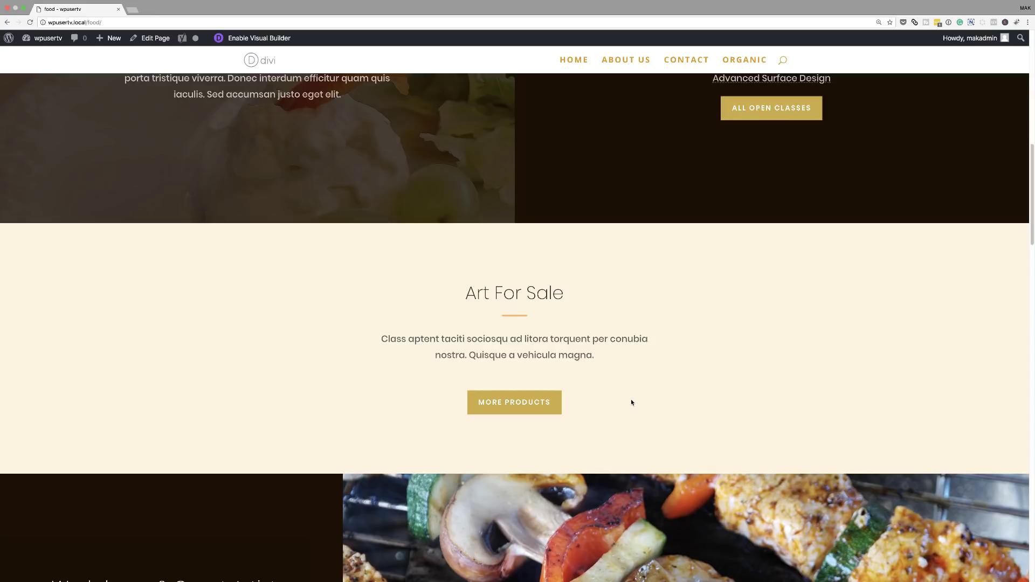
scroll(616, 379, down, 3)
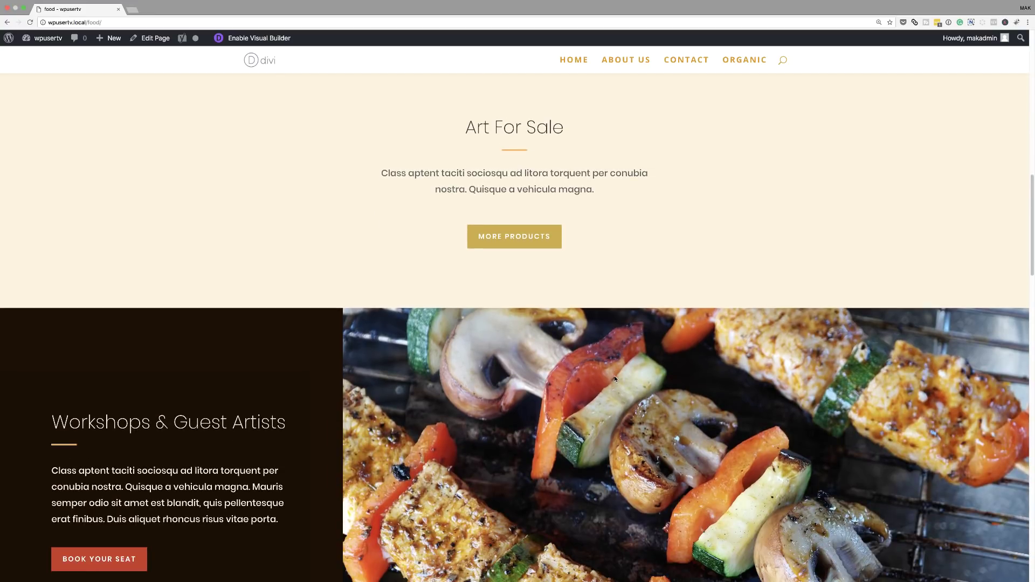
scroll(616, 379, up, 1)
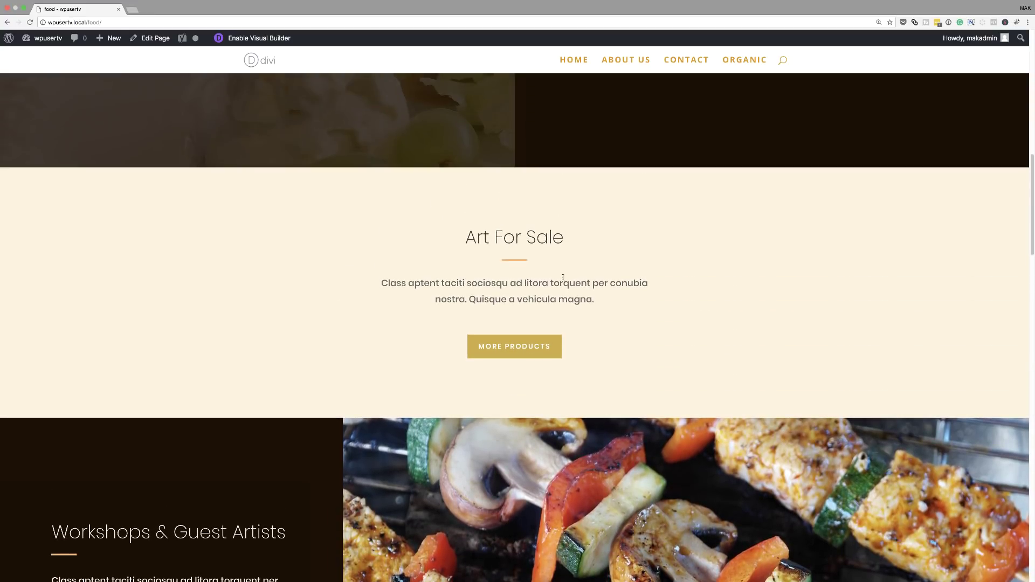
scroll(561, 233, down, 6)
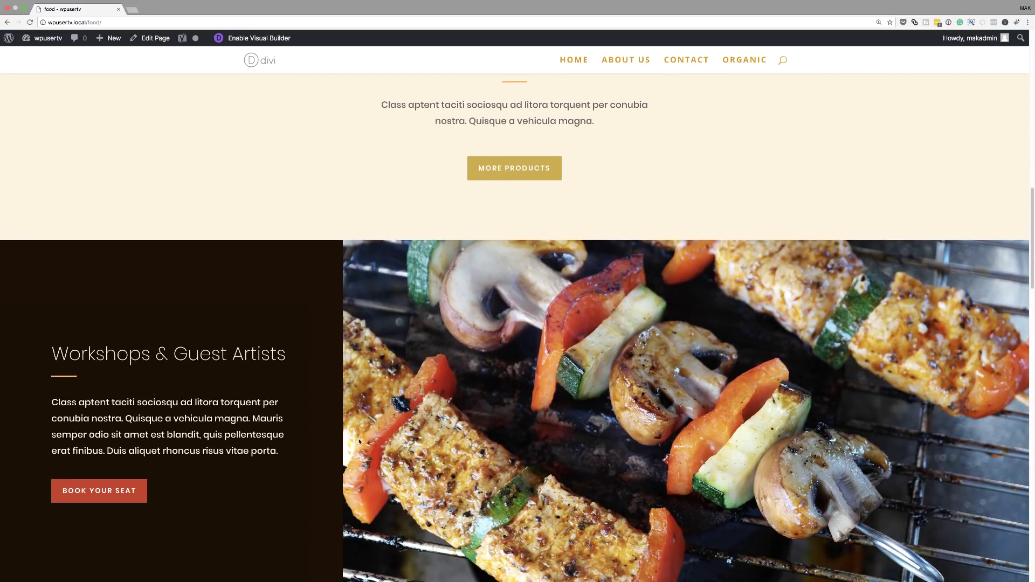
scroll(359, 441, down, 15)
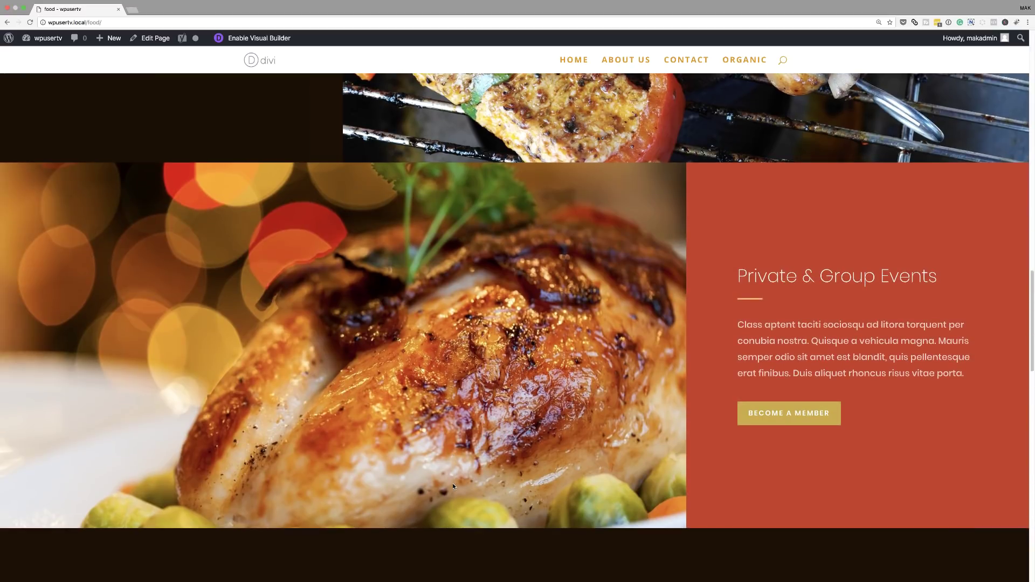
scroll(453, 486, down, 2)
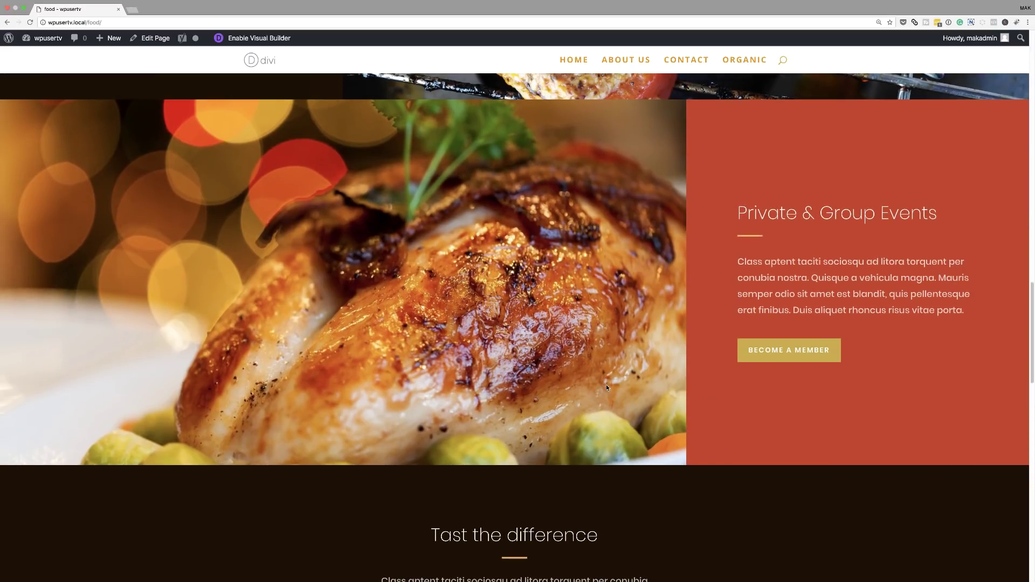
scroll(607, 387, down, 12)
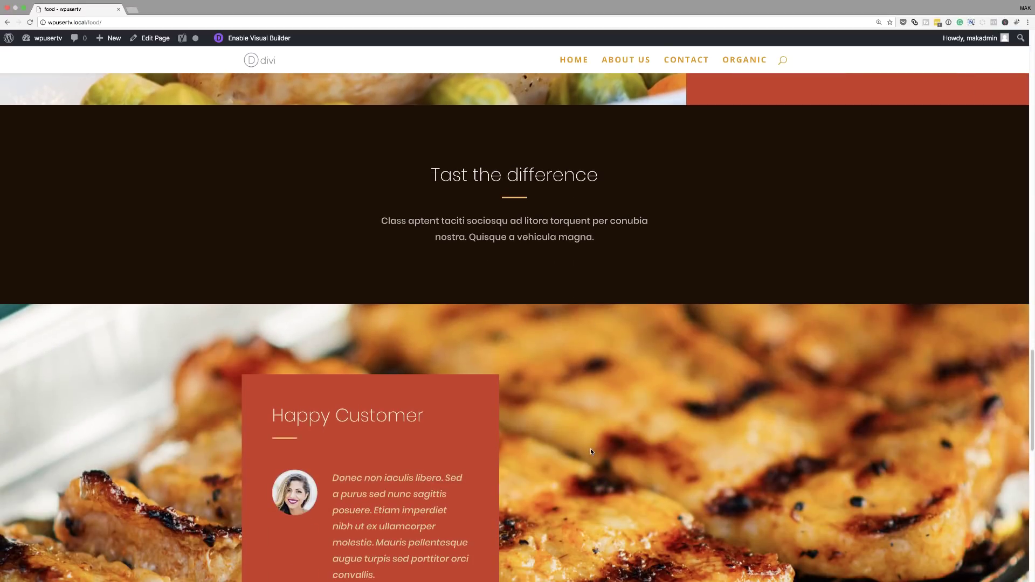
scroll(591, 452, down, 20)
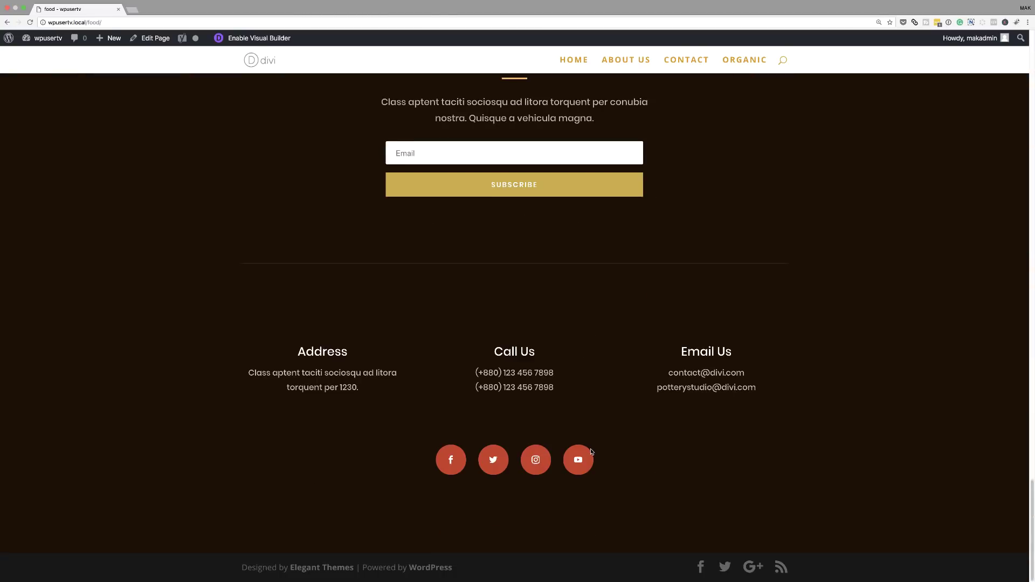
scroll(592, 452, up, 20)
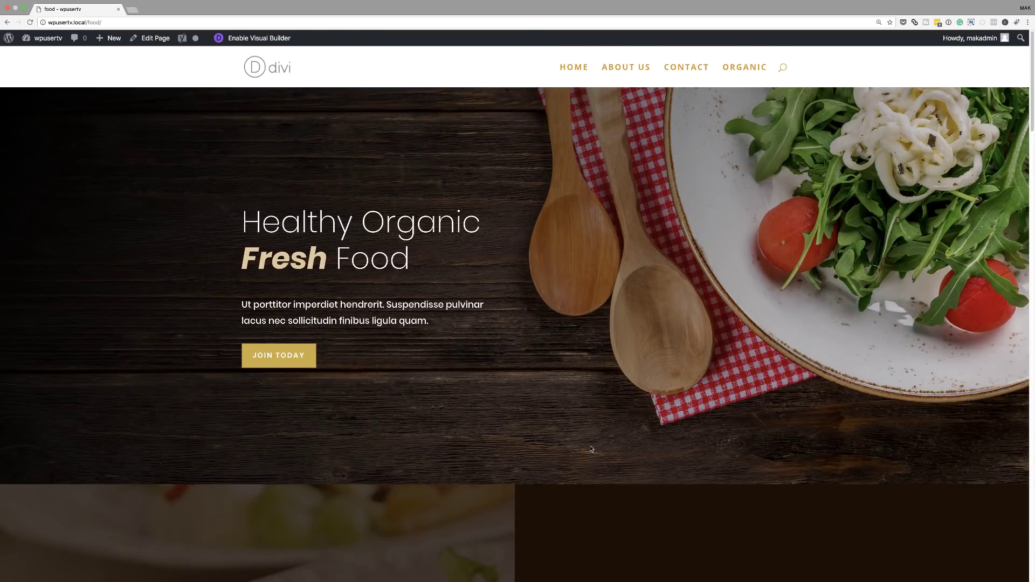